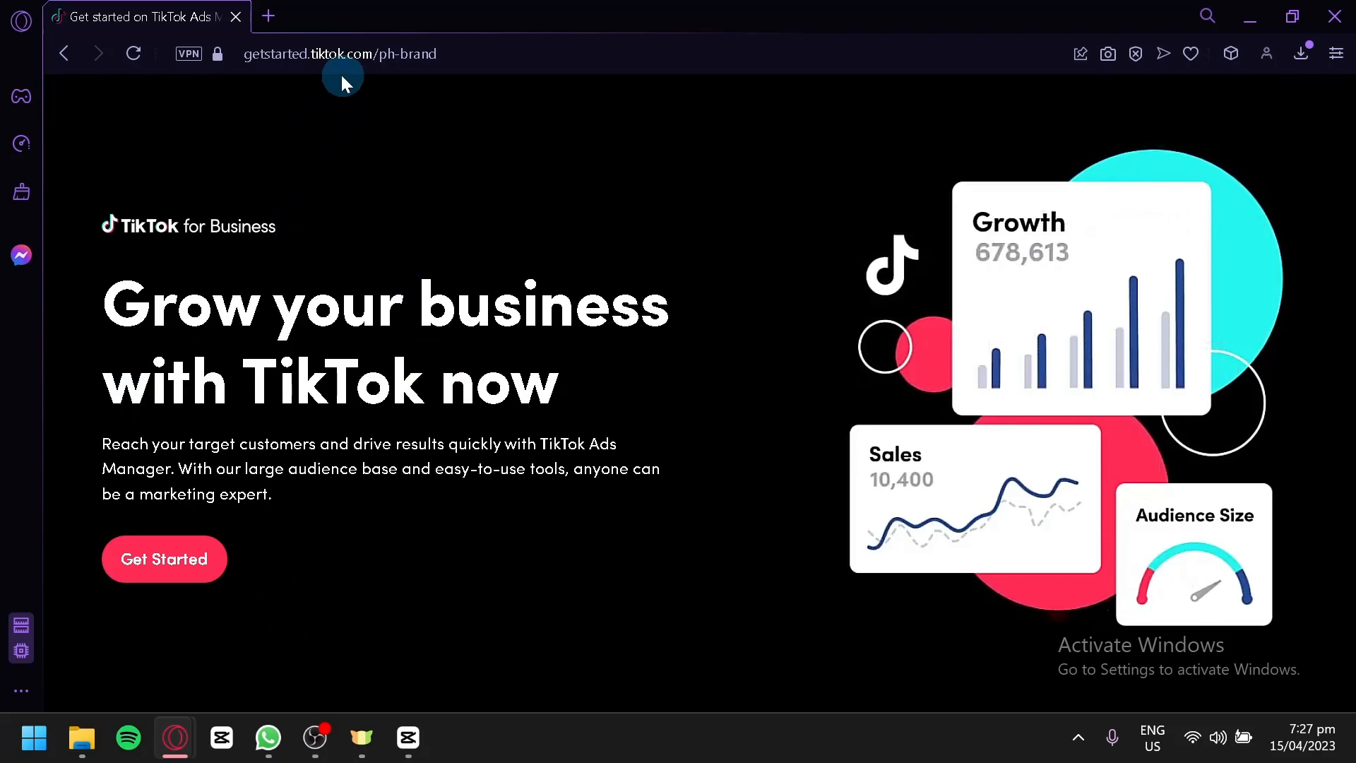
# - Search Google for "tiktok for business" in a new tab
pyautogui.click(272, 14)
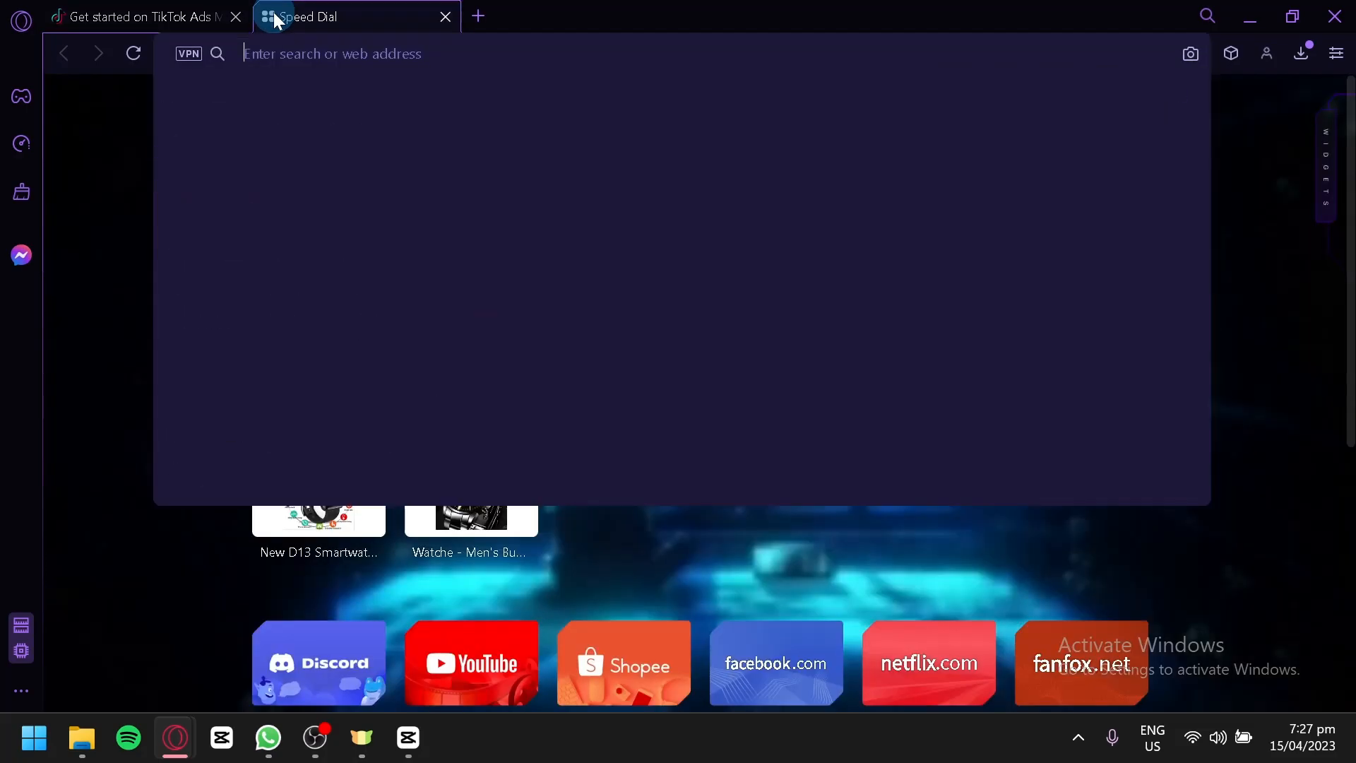
pyautogui.write('tiktok f')
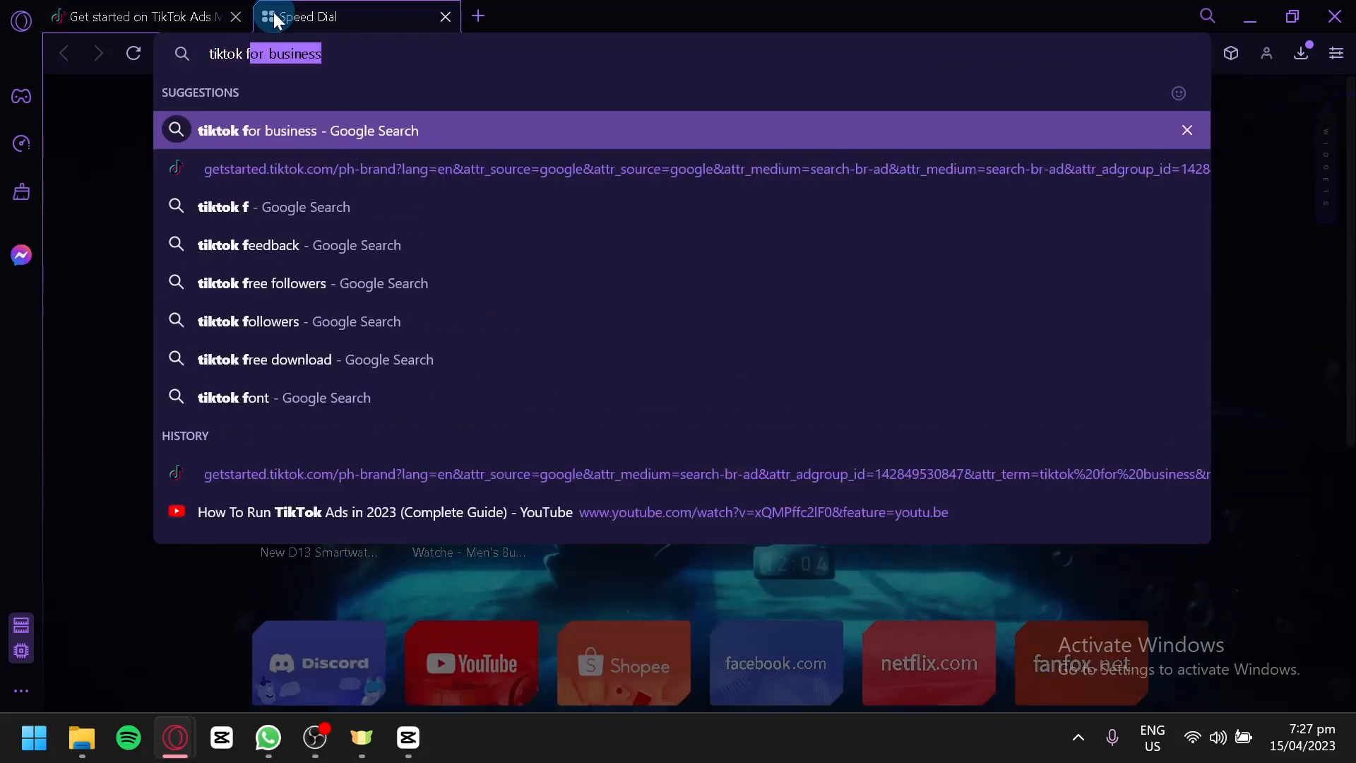
pyautogui.press('Return')
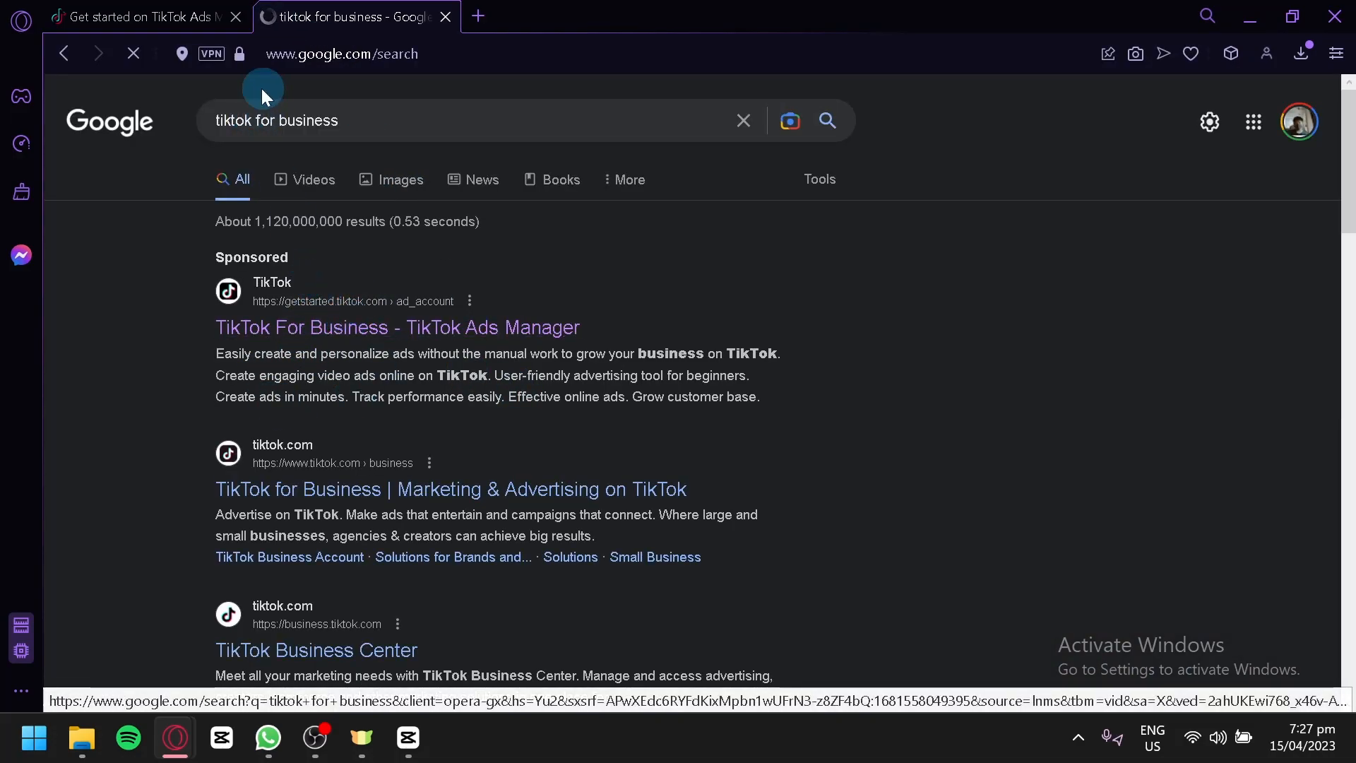
# - Return to the original TikTok for Business page and close the duplicate tab
pyautogui.click(220, 10)
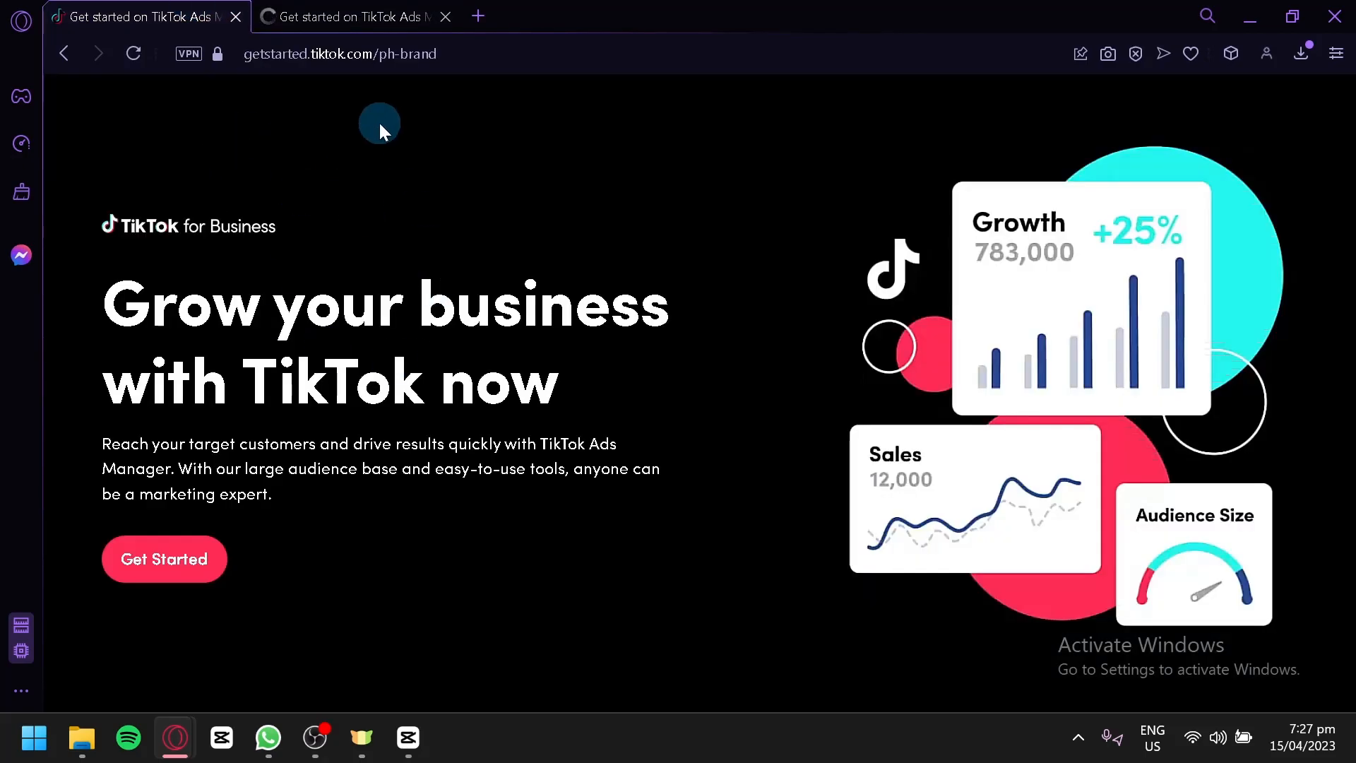
pyautogui.click(327, 11)
pyautogui.click(171, 8)
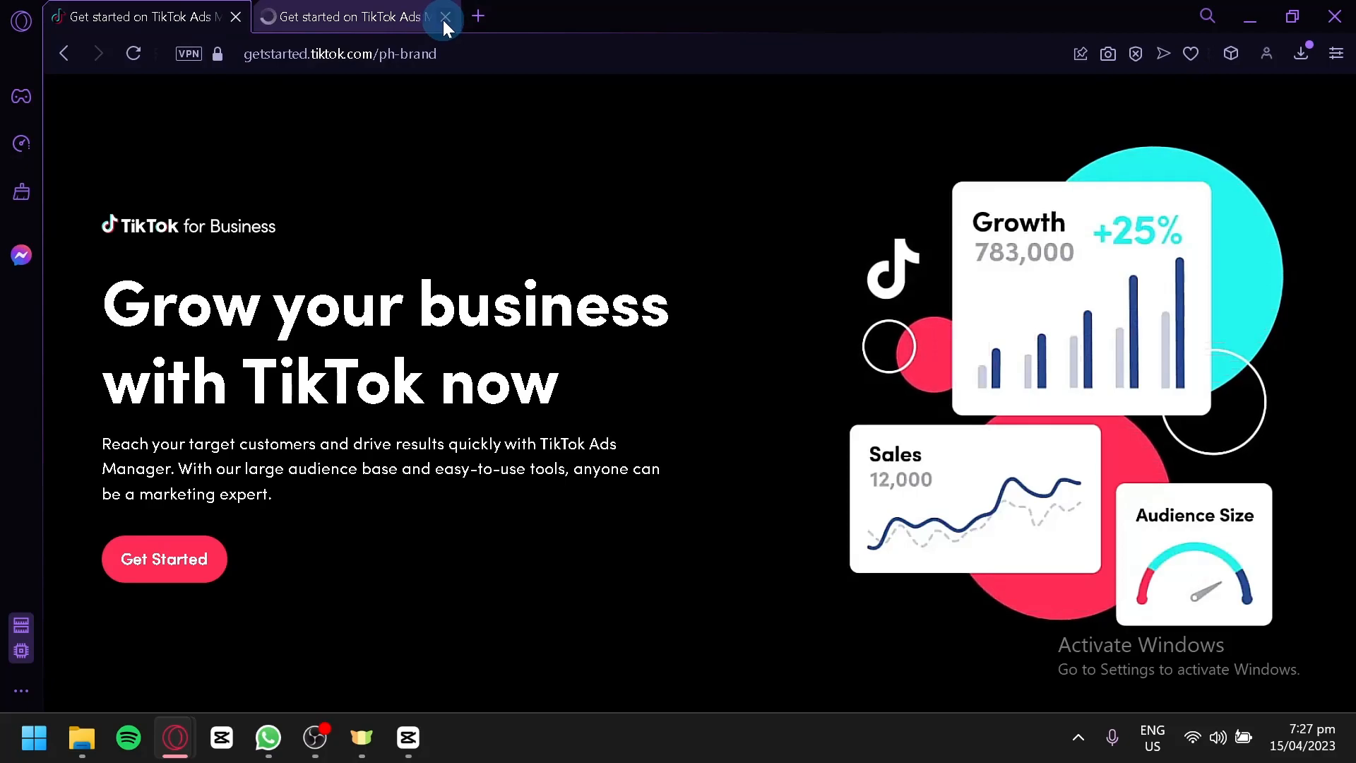
pyautogui.click(438, 20)
# - Start the TikTok for Business sign-up to reach the Create Advertiser Account form
pyautogui.scroll(-4, 488, 299)
pyautogui.scroll(2, 487, 293)
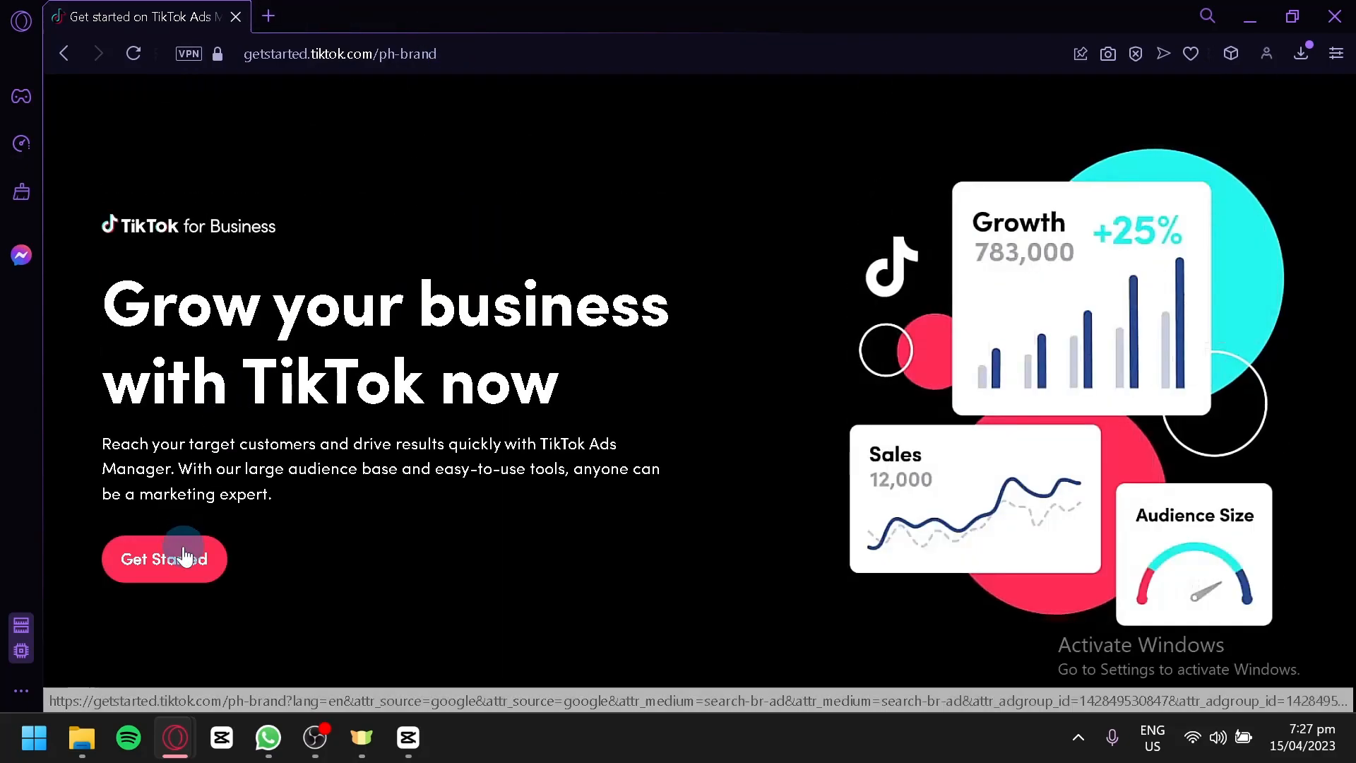
pyautogui.click(182, 554)
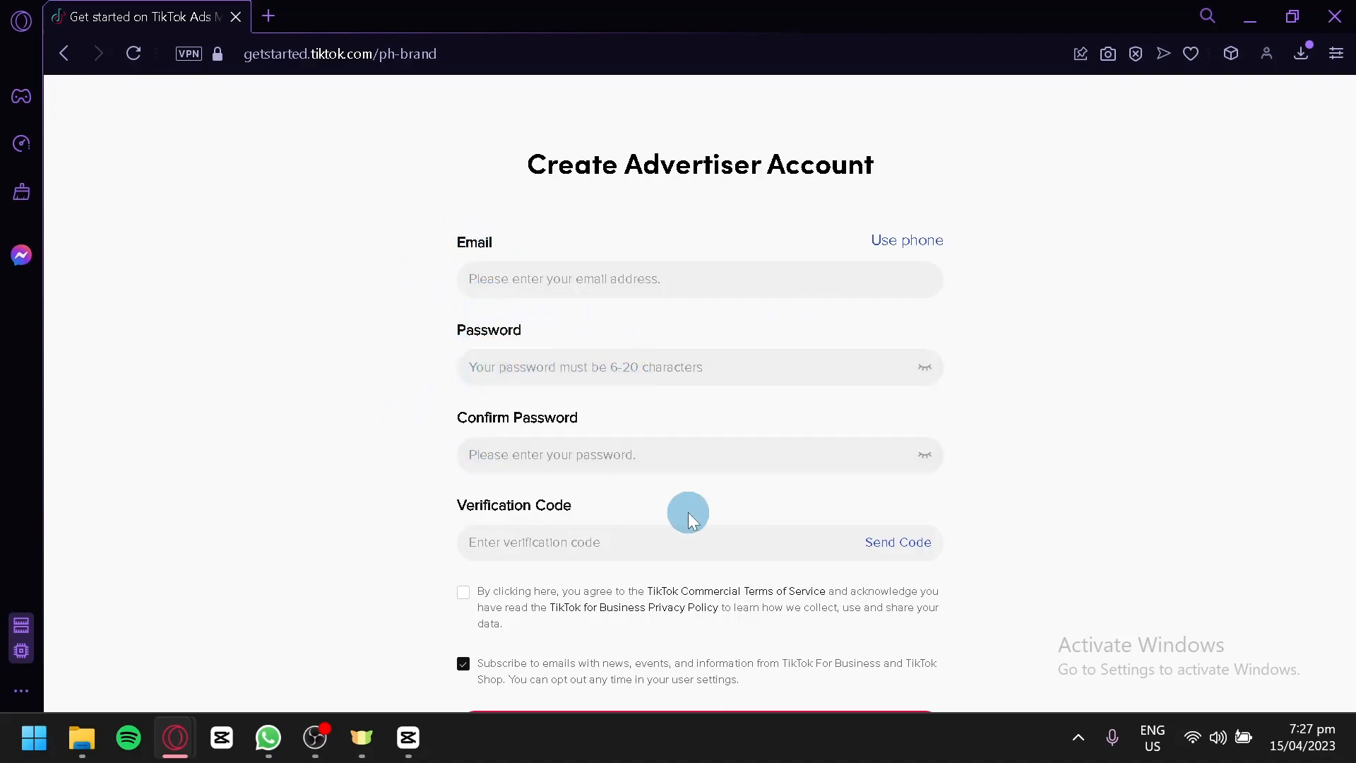
# - Sign up with an existing TikTok account and authorize TikTok For Business to access it
pyautogui.scroll(-2, 689, 519)
pyautogui.scroll(2, 689, 421)
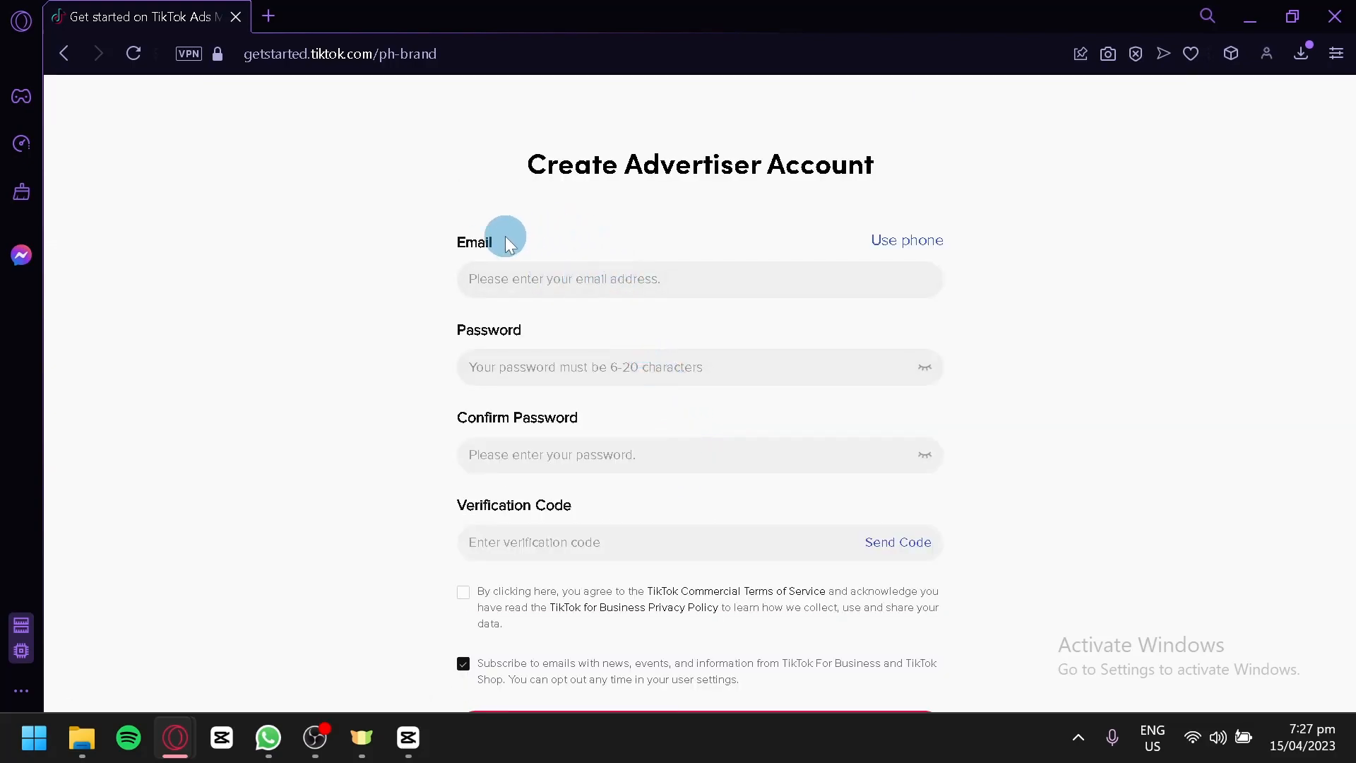
pyautogui.scroll(-2, 625, 296)
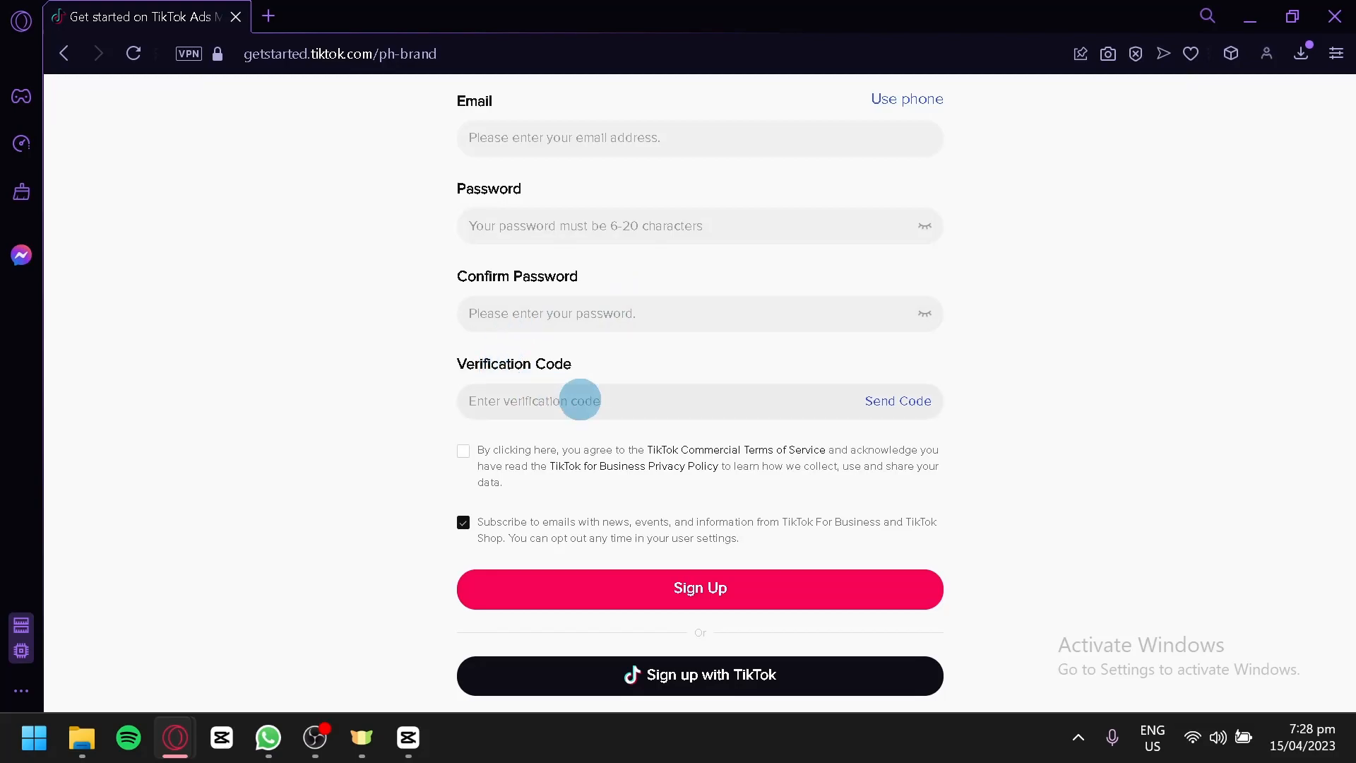
pyautogui.scroll(-2, 558, 388)
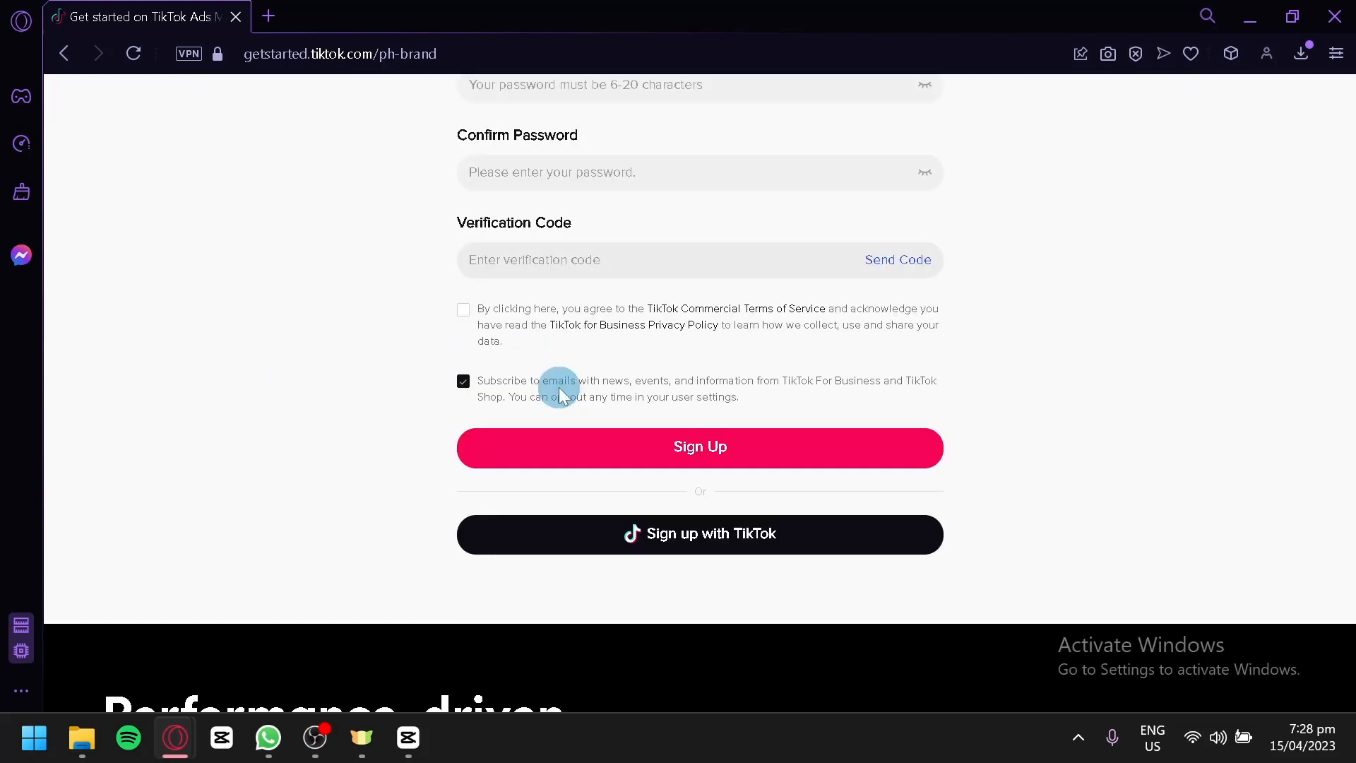
pyautogui.scroll(2, 537, 311)
pyautogui.scroll(-2, 521, 272)
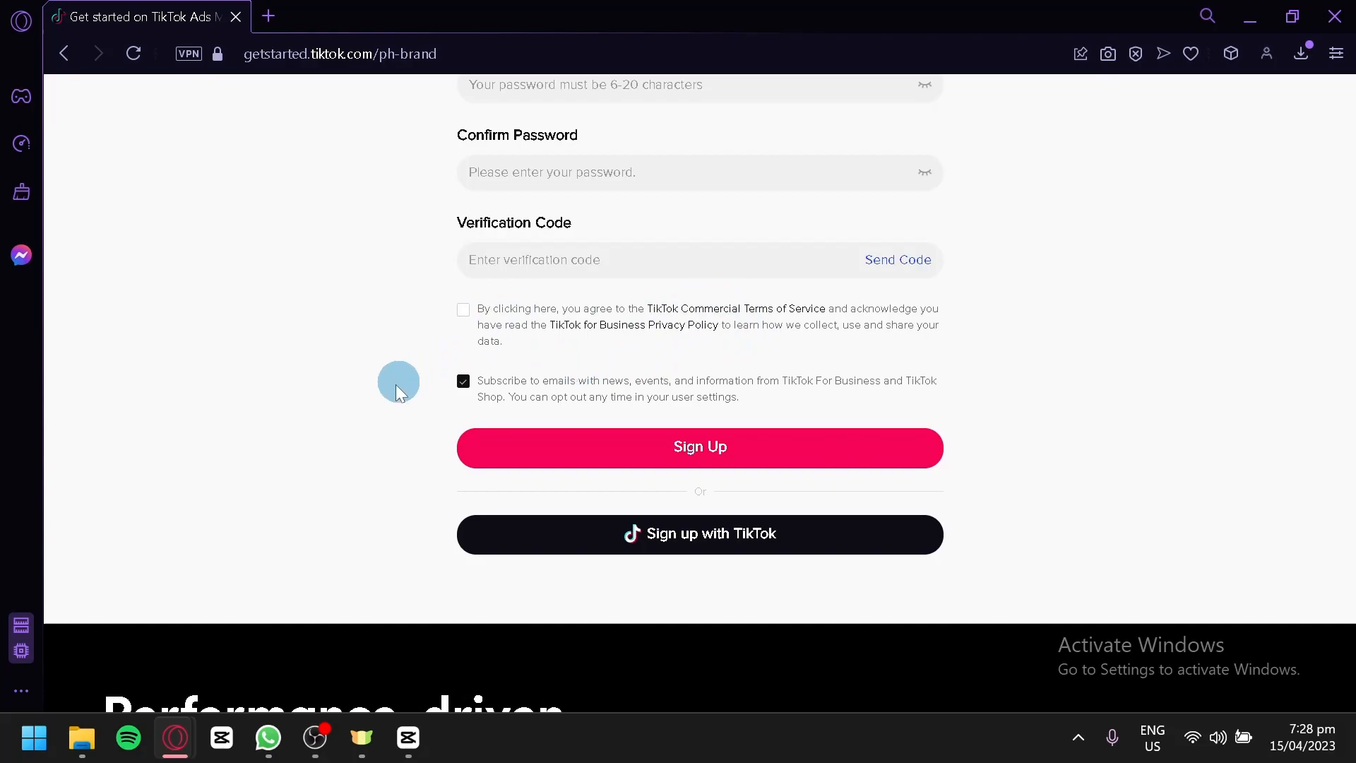
pyautogui.click(669, 548)
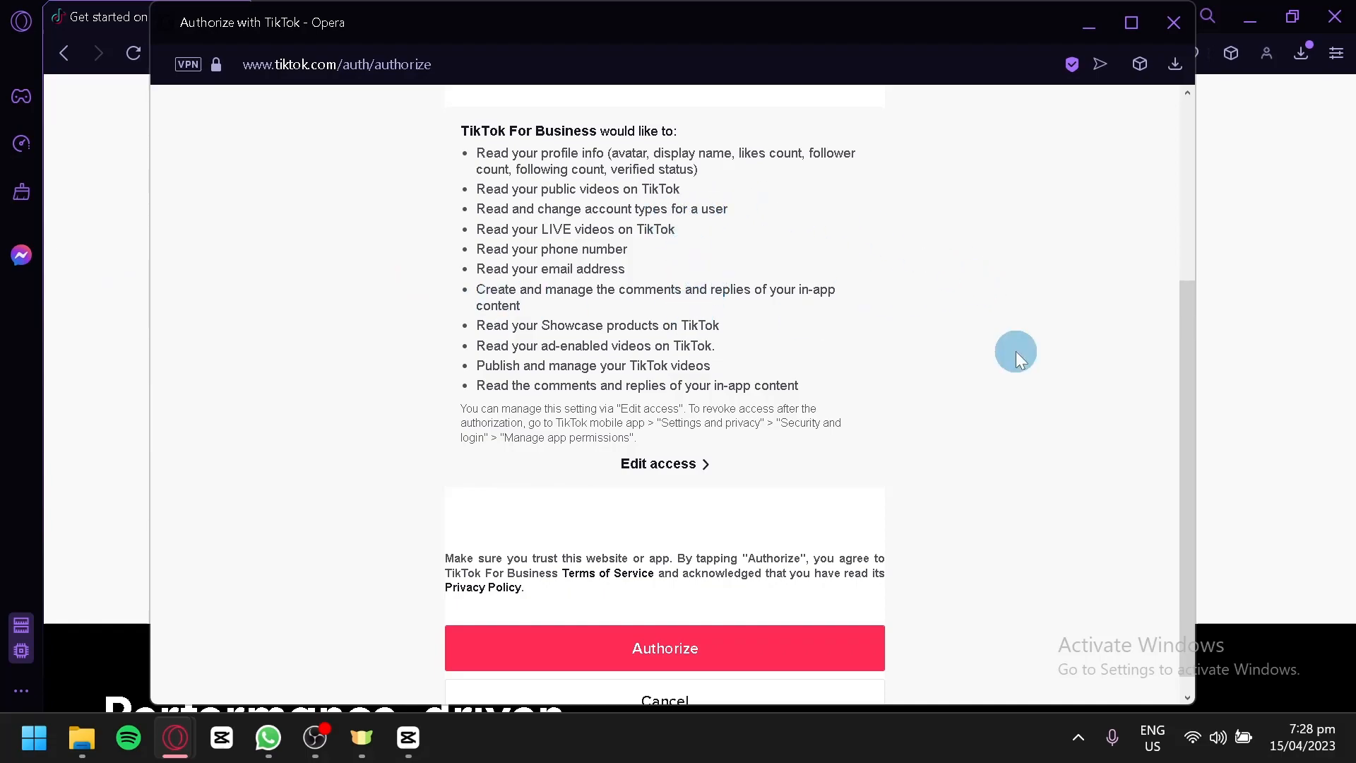
pyautogui.scroll(-1, 1015, 350)
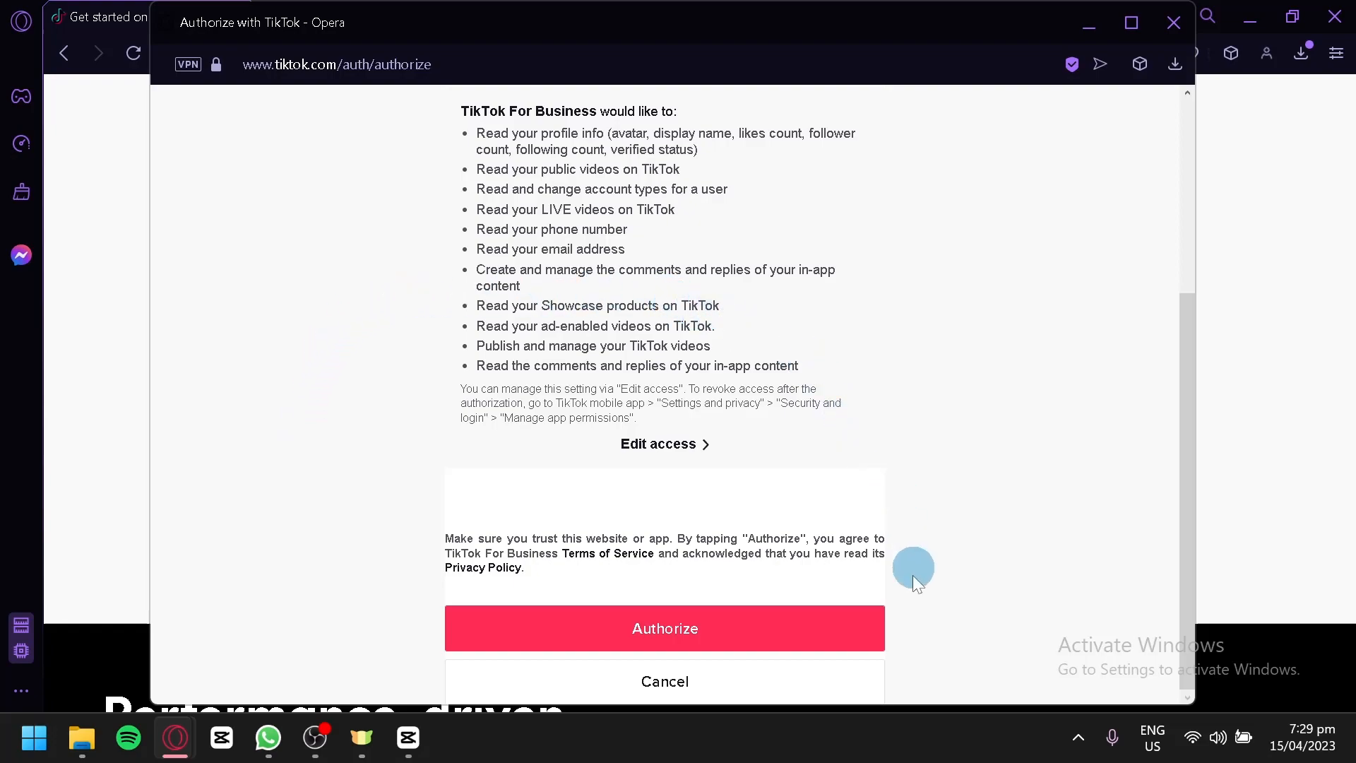
pyautogui.click(726, 627)
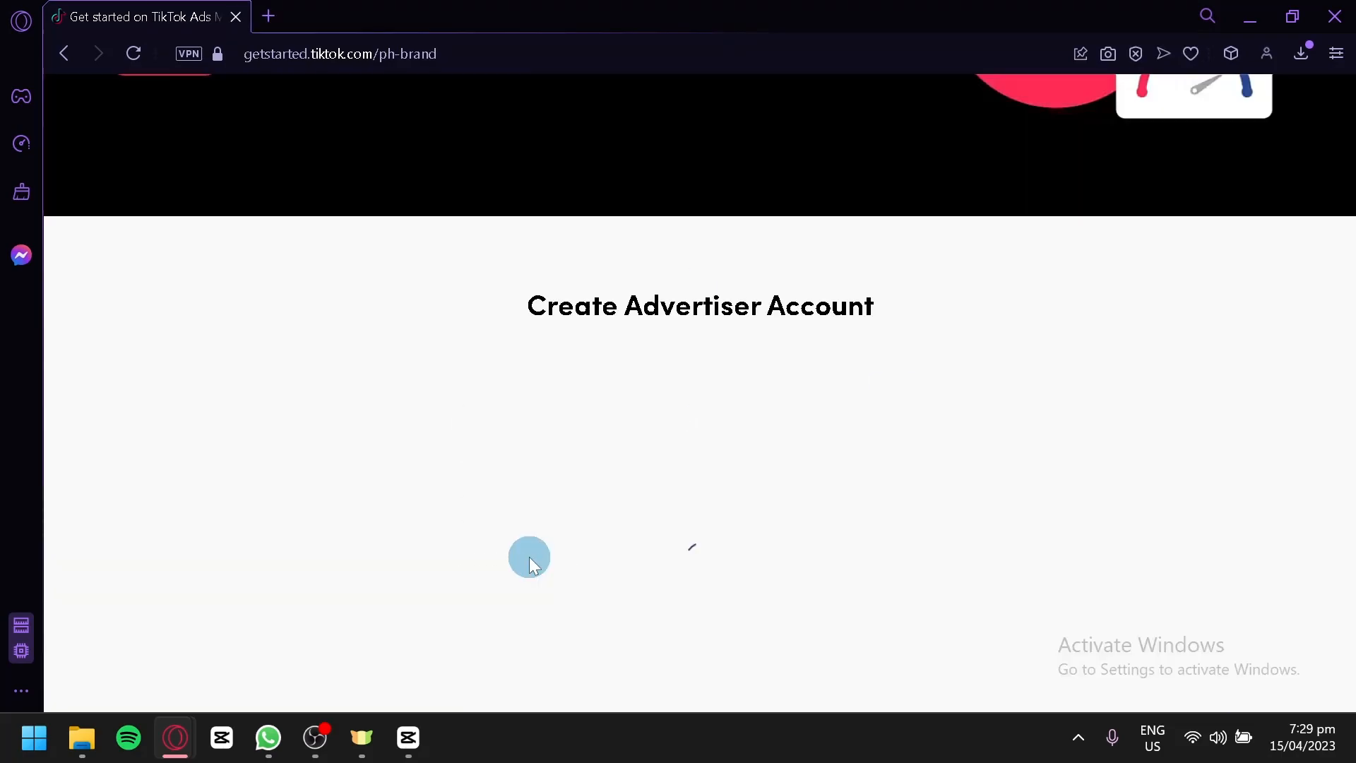
# - Look through the billing countries offered in the advertiser account form without changing the selection
pyautogui.scroll(-2, 529, 557)
pyautogui.scroll(-2, 528, 556)
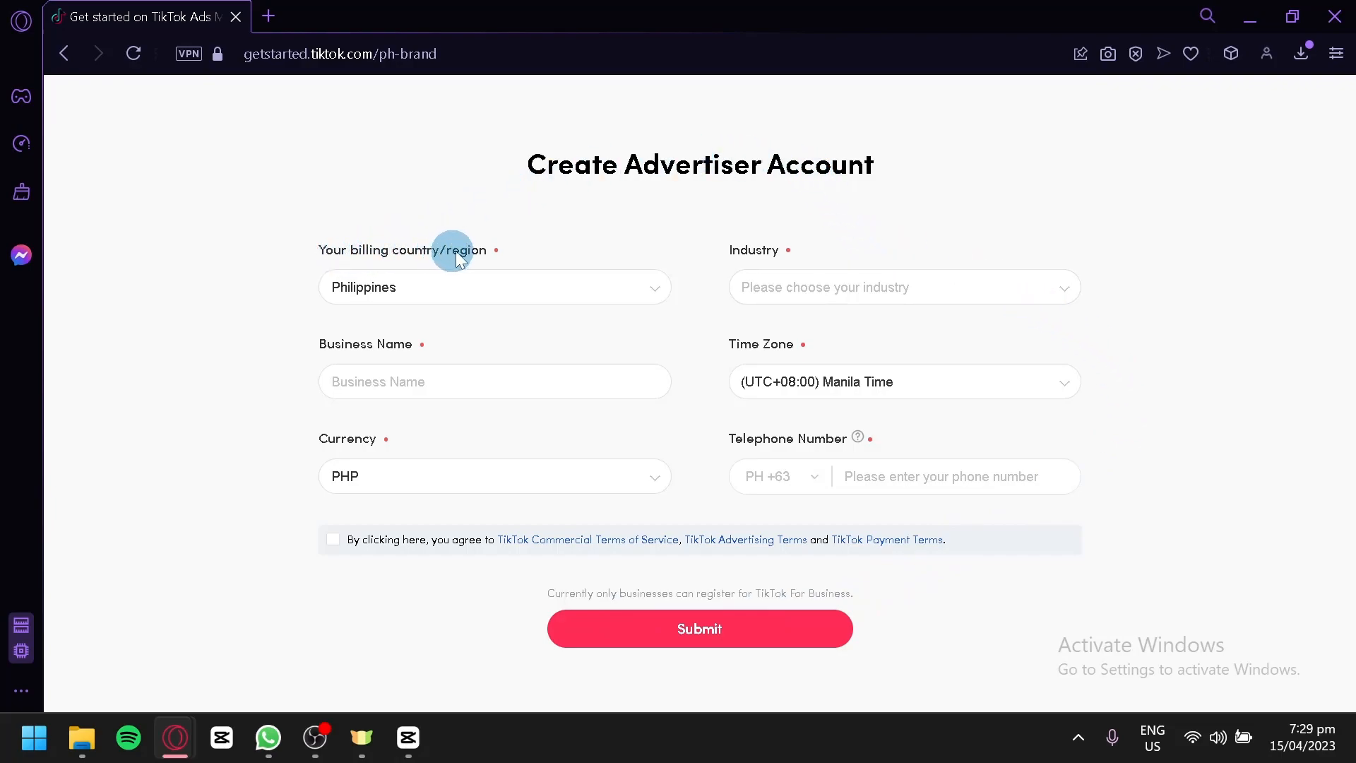
pyautogui.doubleClick(445, 287)
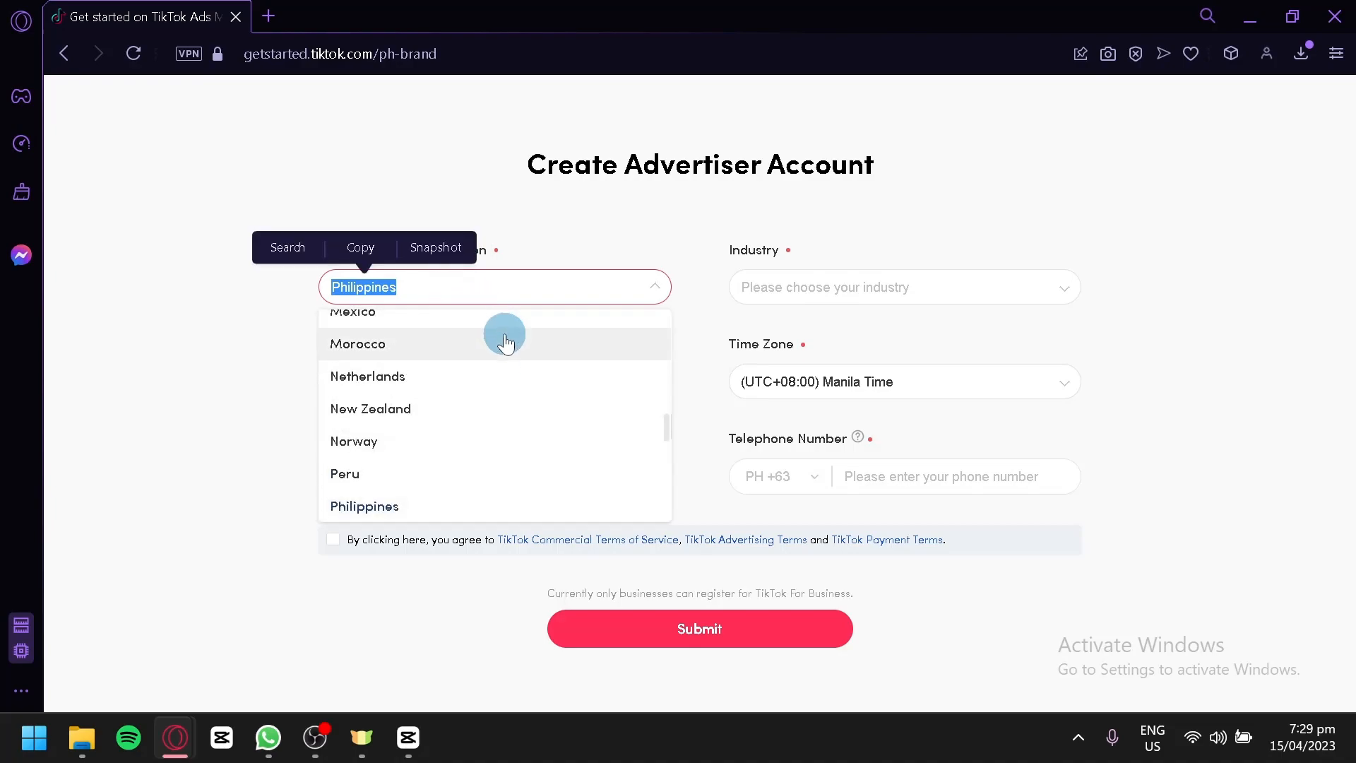
pyautogui.scroll(-8, 433, 384)
pyautogui.scroll(15, 412, 396)
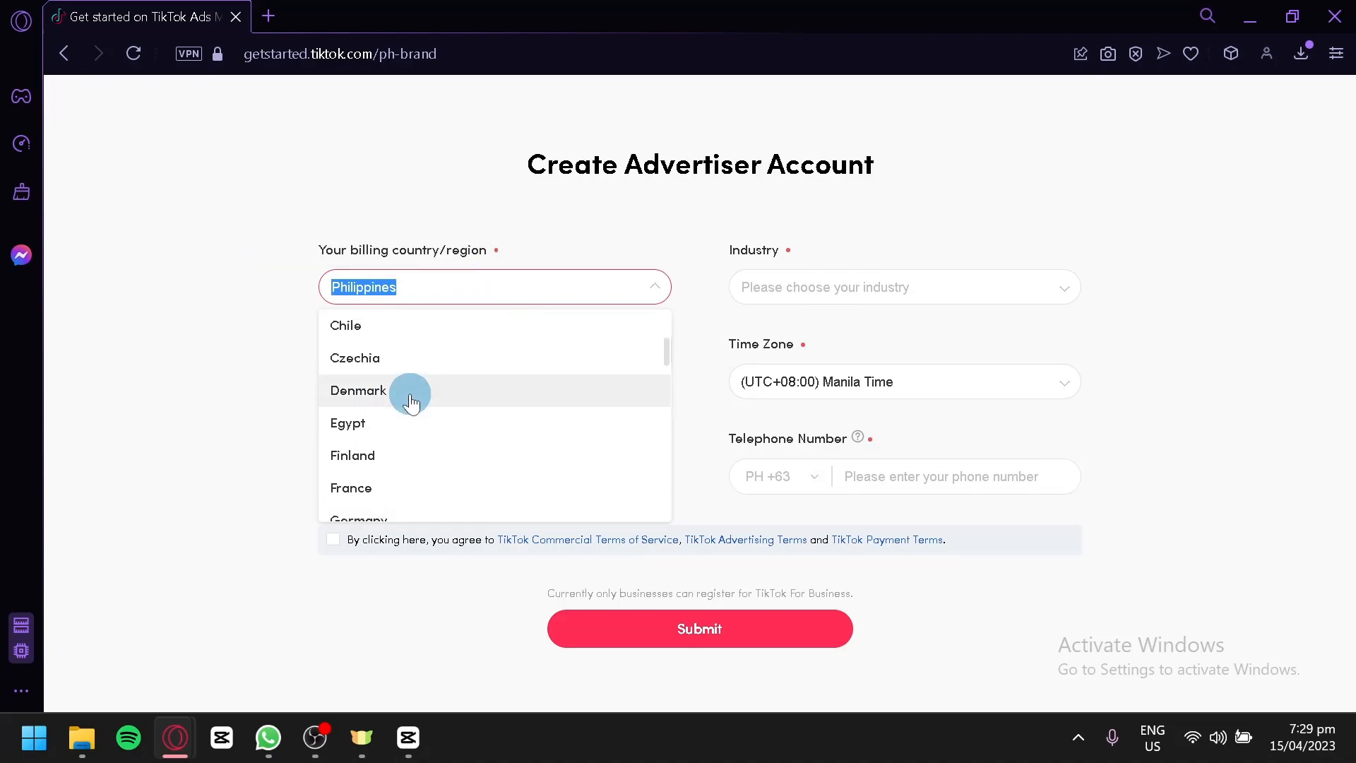
pyautogui.scroll(1, 409, 393)
pyautogui.scroll(-10, 342, 436)
pyautogui.click(236, 384)
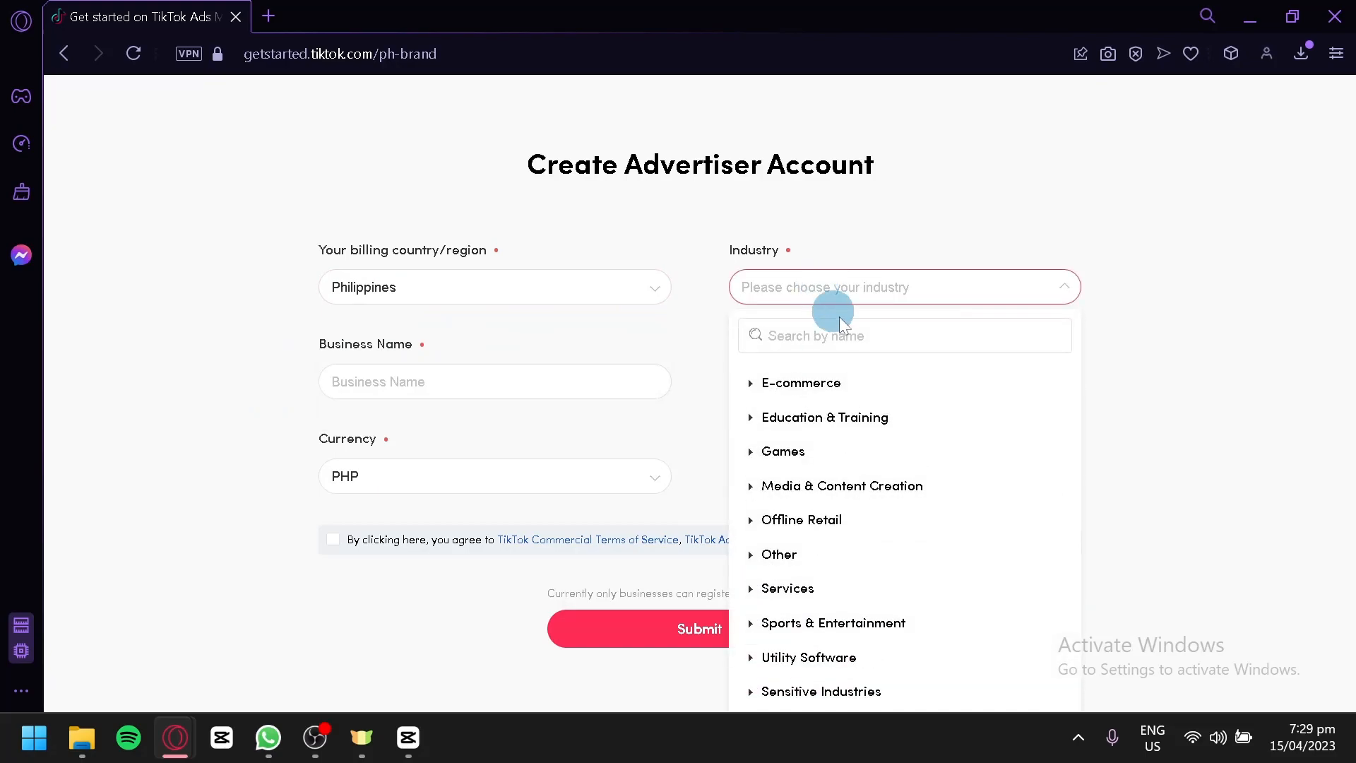
# - Examine the industry categories, expanding and collapsing those from E-commerce through Other to view their subcategories
pyautogui.scroll(-2, 915, 424)
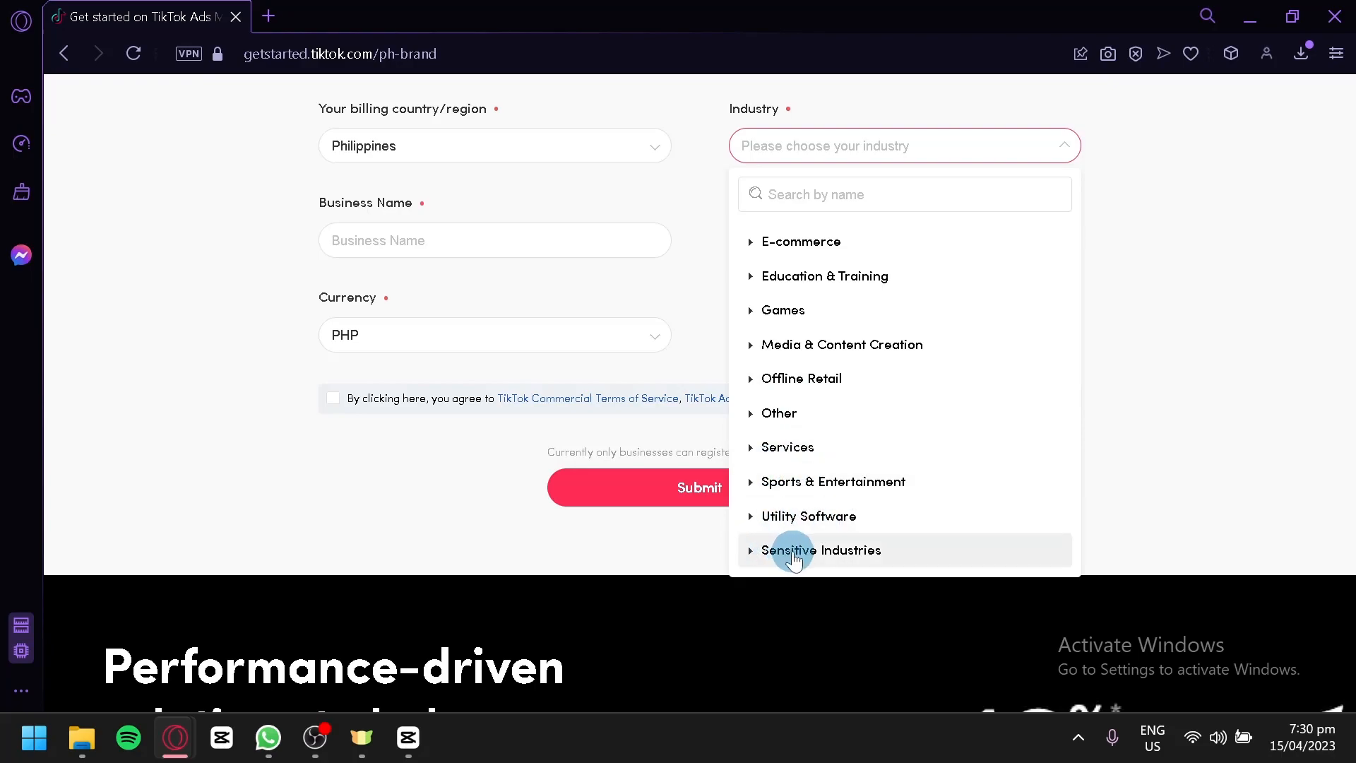
pyautogui.click(795, 239)
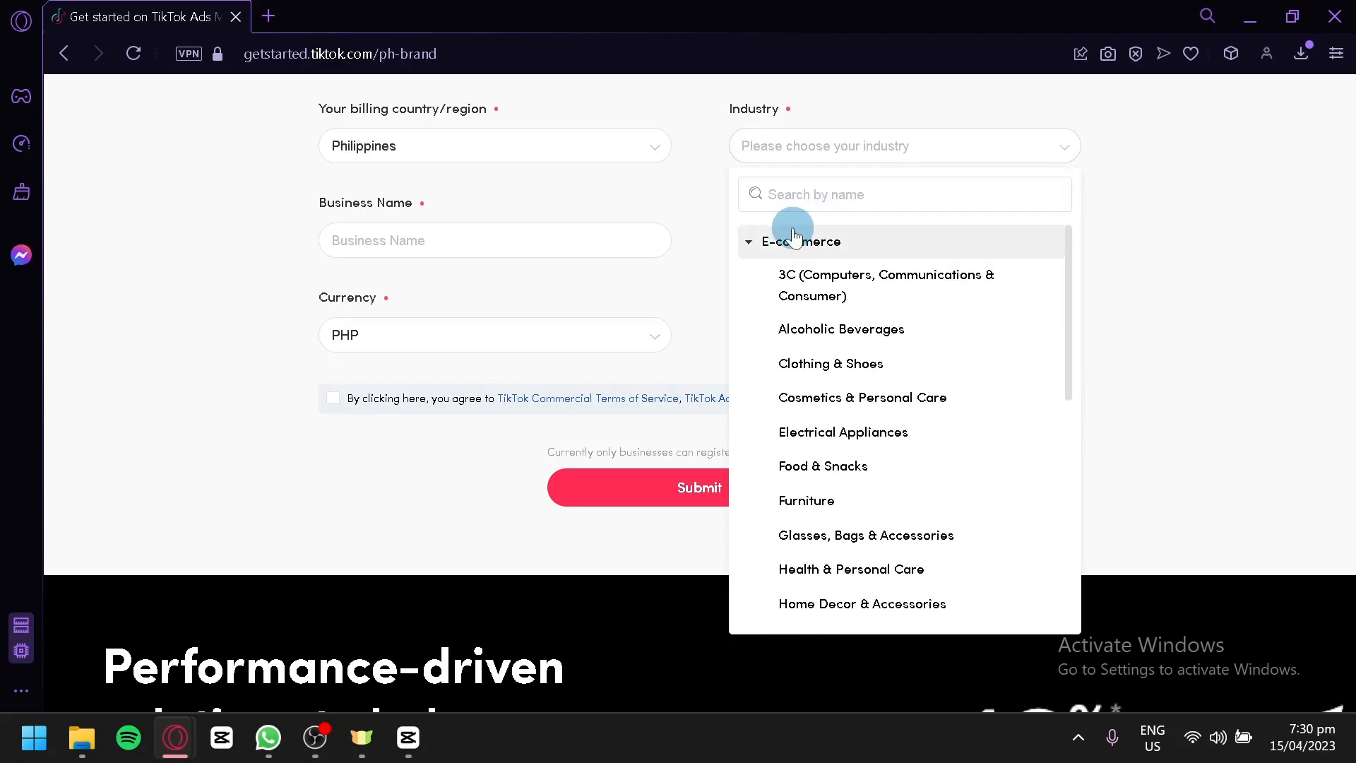
pyautogui.click(794, 238)
pyautogui.click(800, 278)
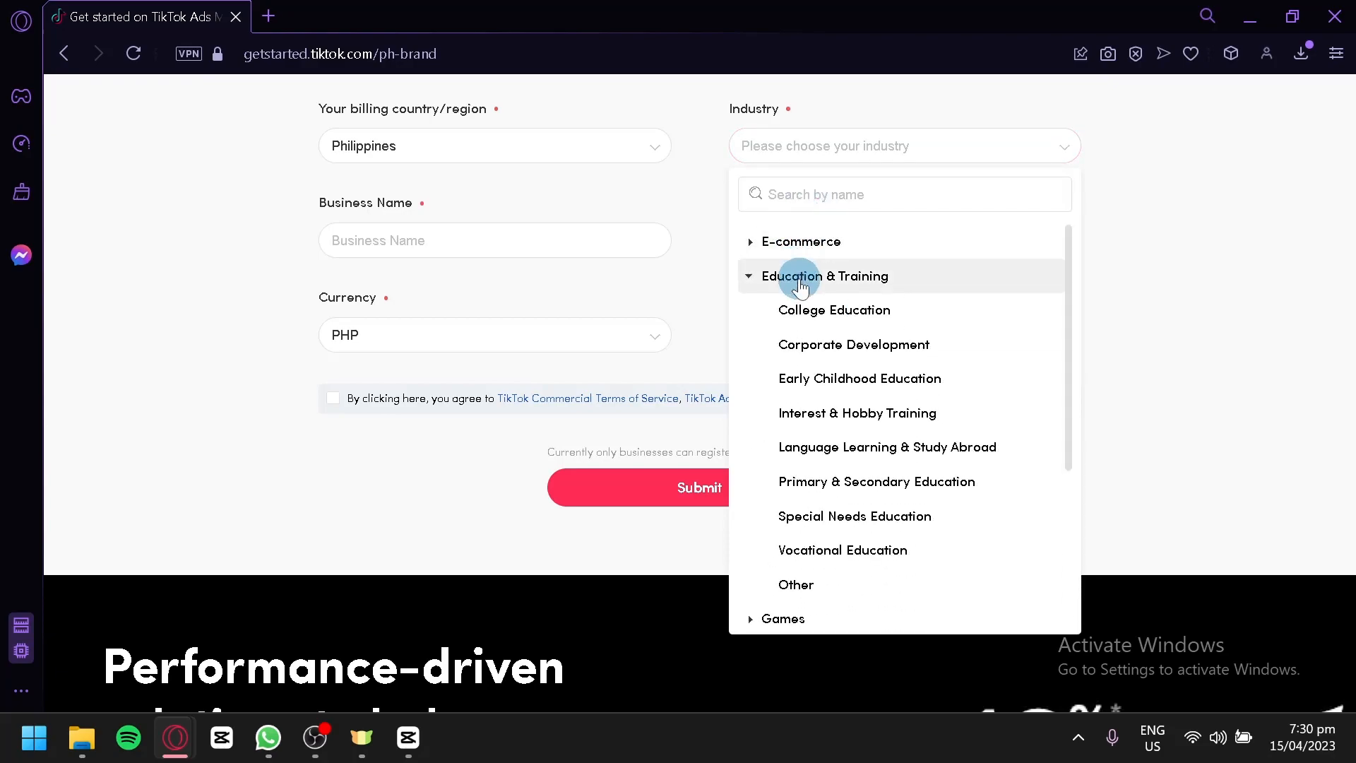
pyautogui.click(800, 281)
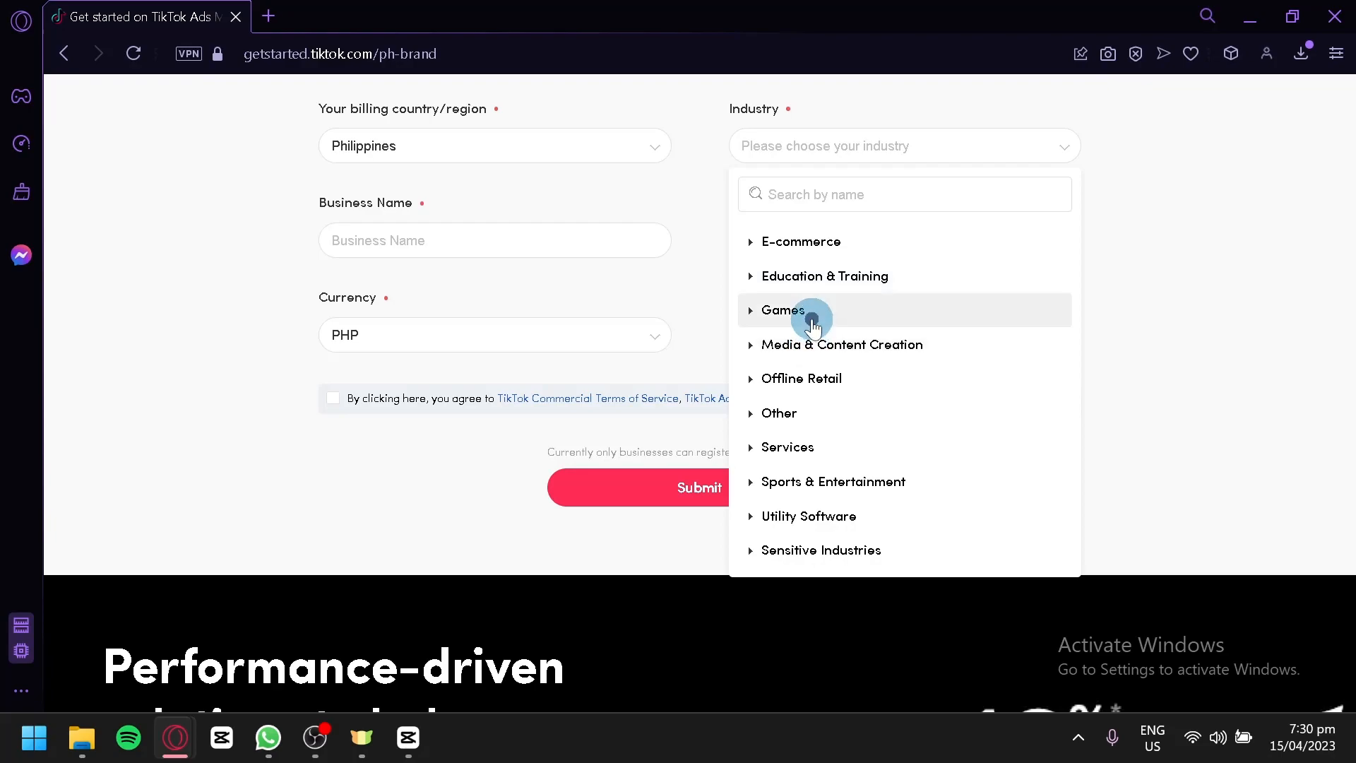
pyautogui.click(807, 313)
pyautogui.click(812, 321)
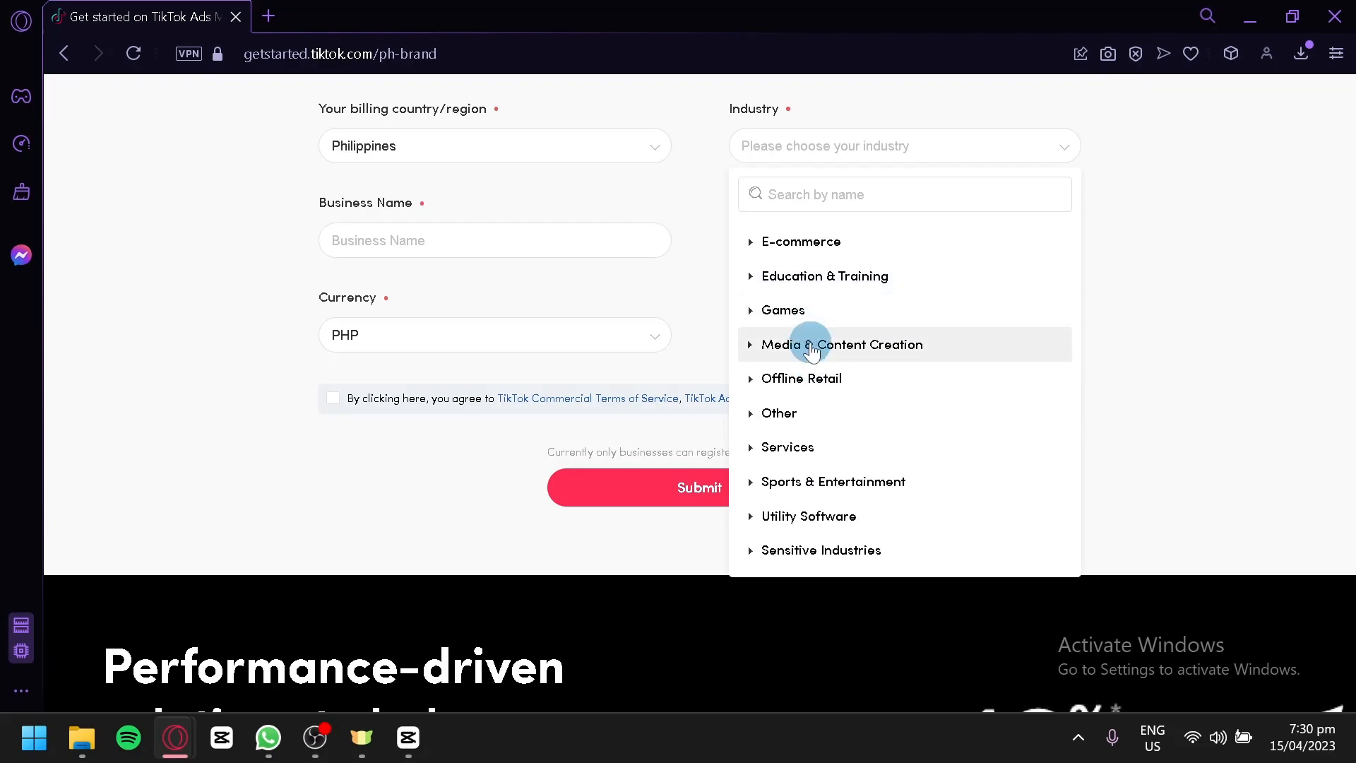
pyautogui.click(811, 346)
pyautogui.click(810, 346)
pyautogui.click(822, 382)
pyautogui.click(821, 379)
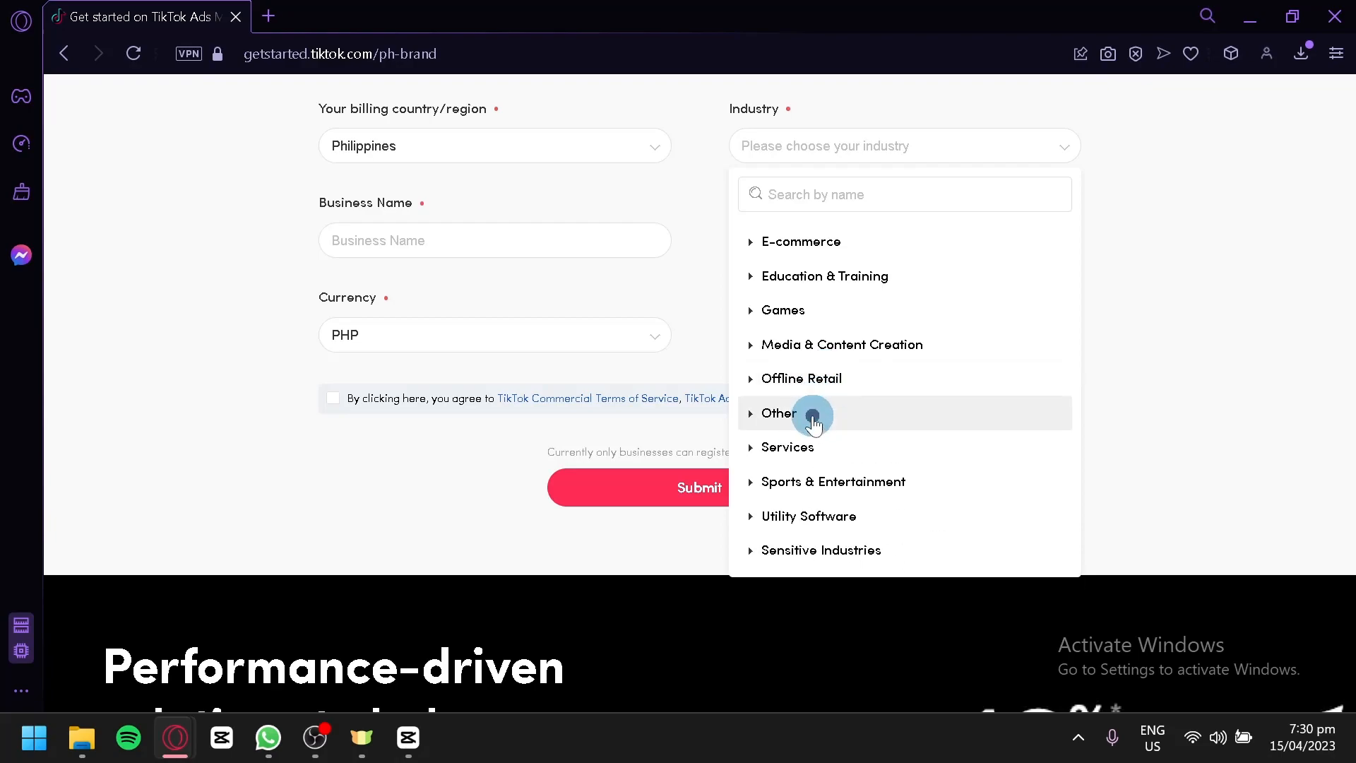
pyautogui.click(812, 416)
pyautogui.click(810, 415)
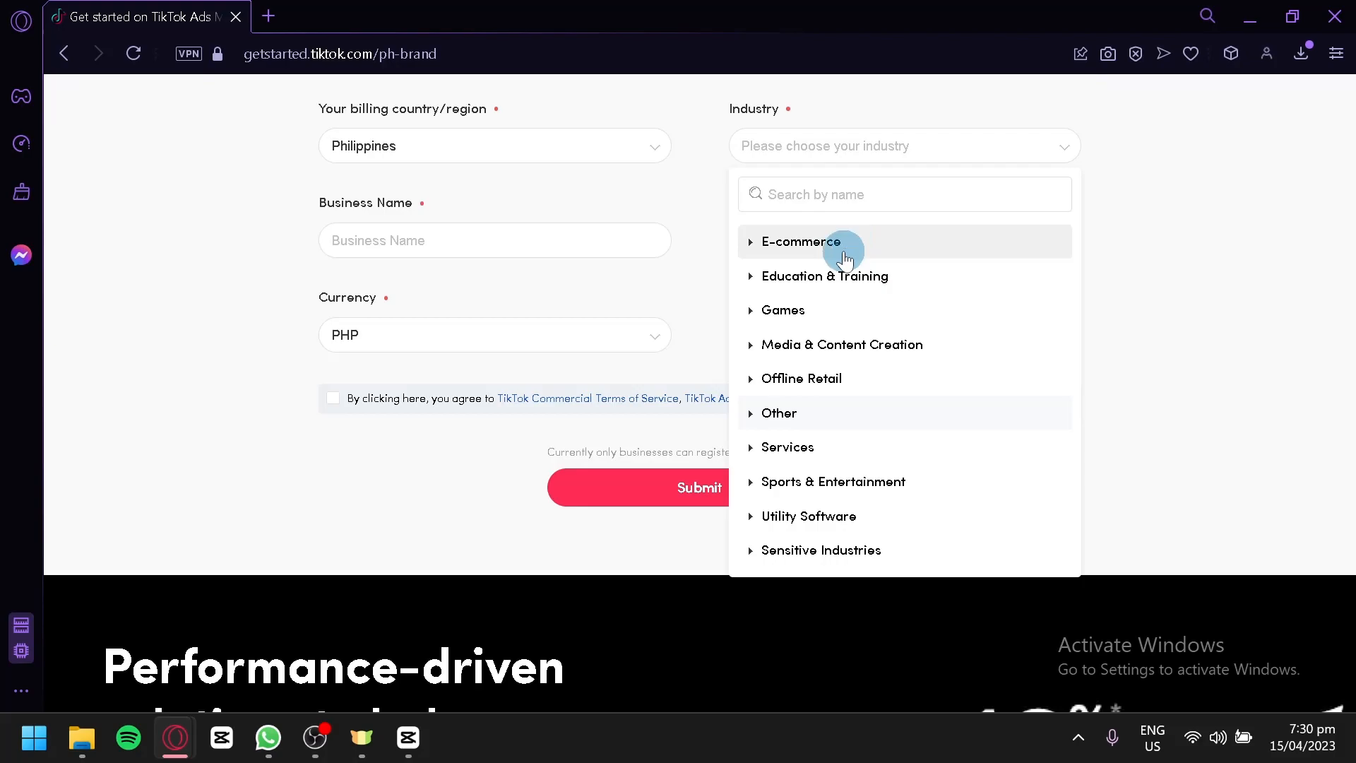
# - Choose Multiplayer Online Games under Games as the industry and enter CoffeeWorld as the business name
pyautogui.click(835, 318)
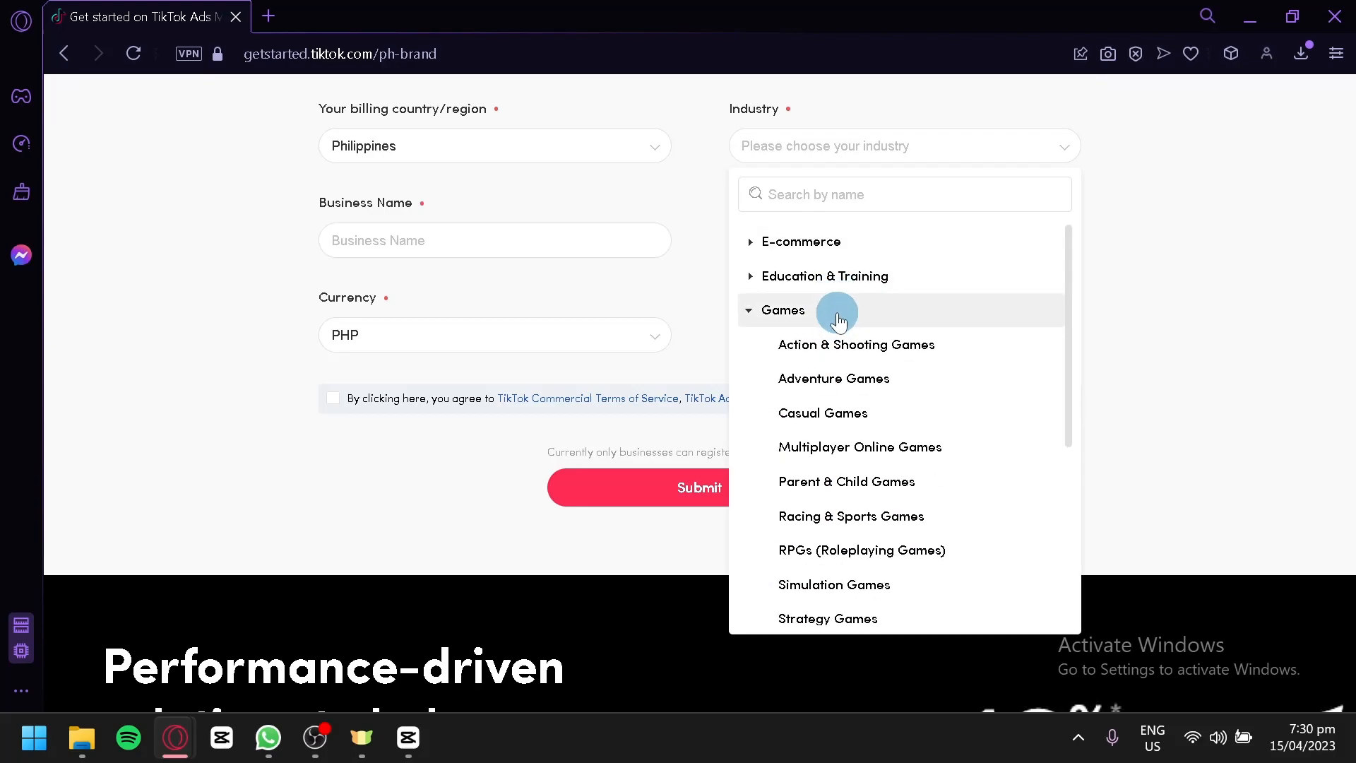
pyautogui.click(841, 452)
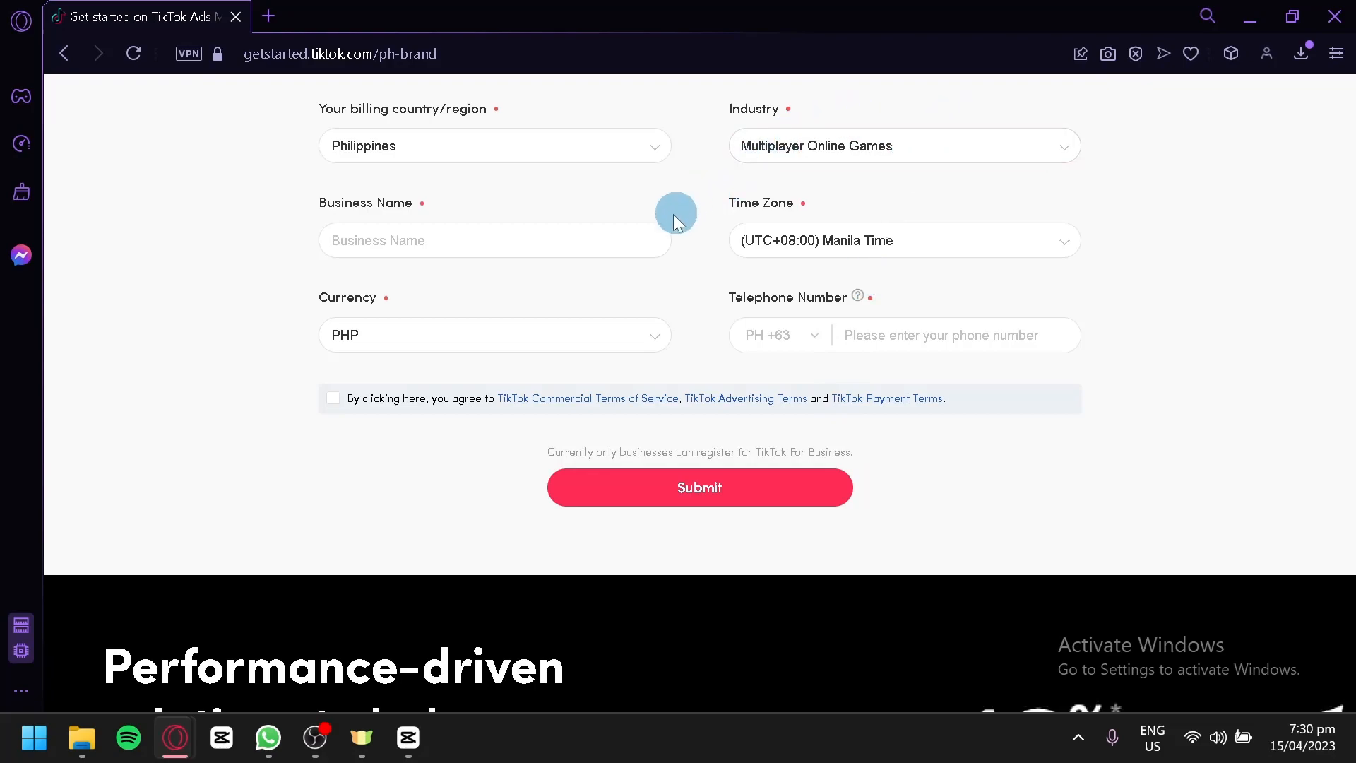
pyautogui.scroll(2, 621, 248)
pyautogui.click(533, 383)
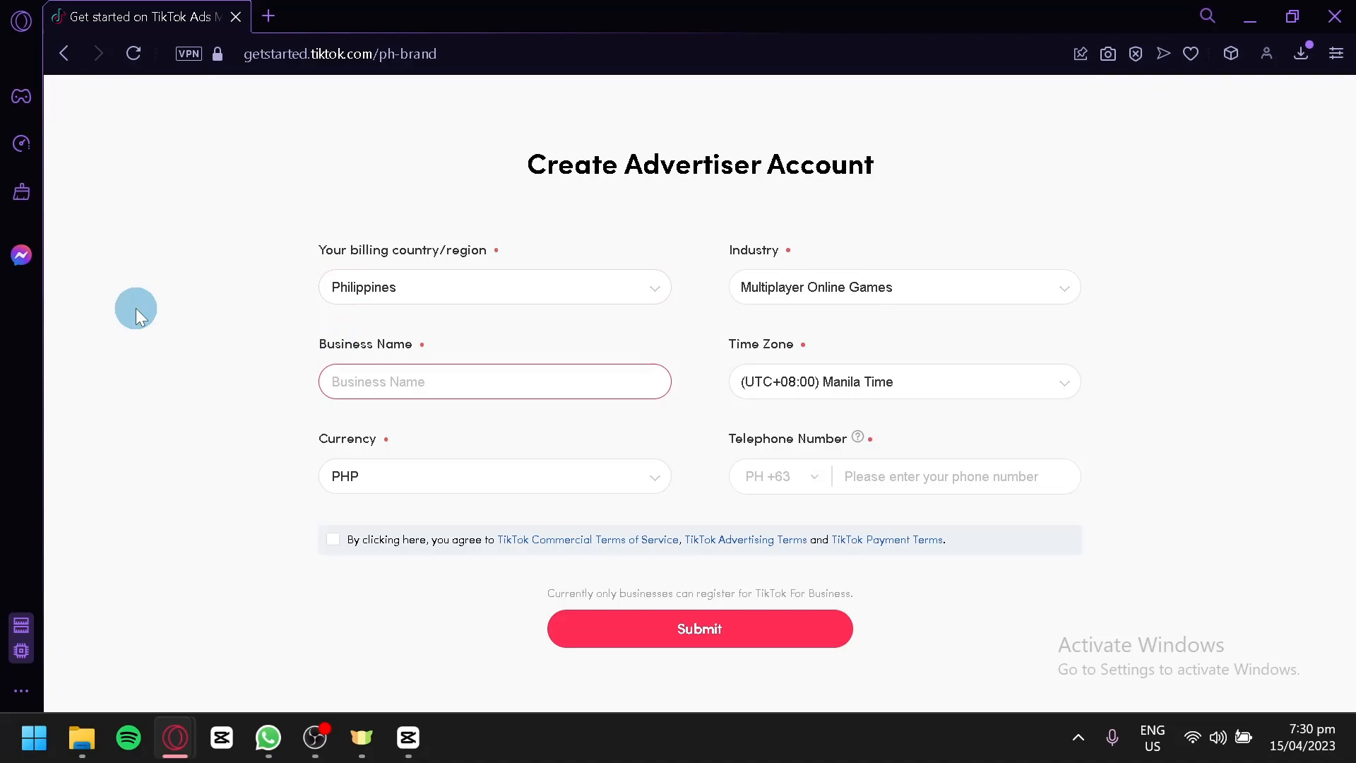
pyautogui.write('CoffeeWorld')
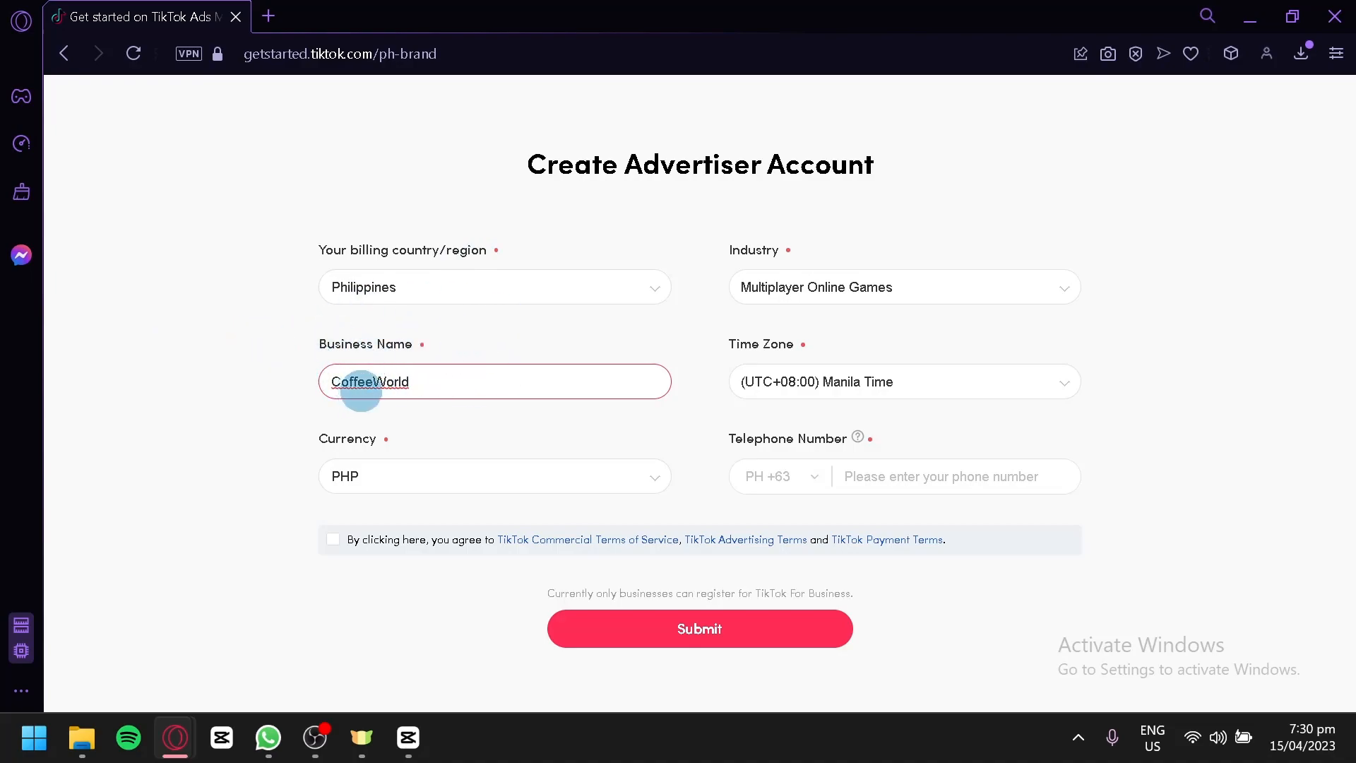
# - Check the time zone options, and try USD as the currency before setting it back to PHP
pyautogui.click(876, 388)
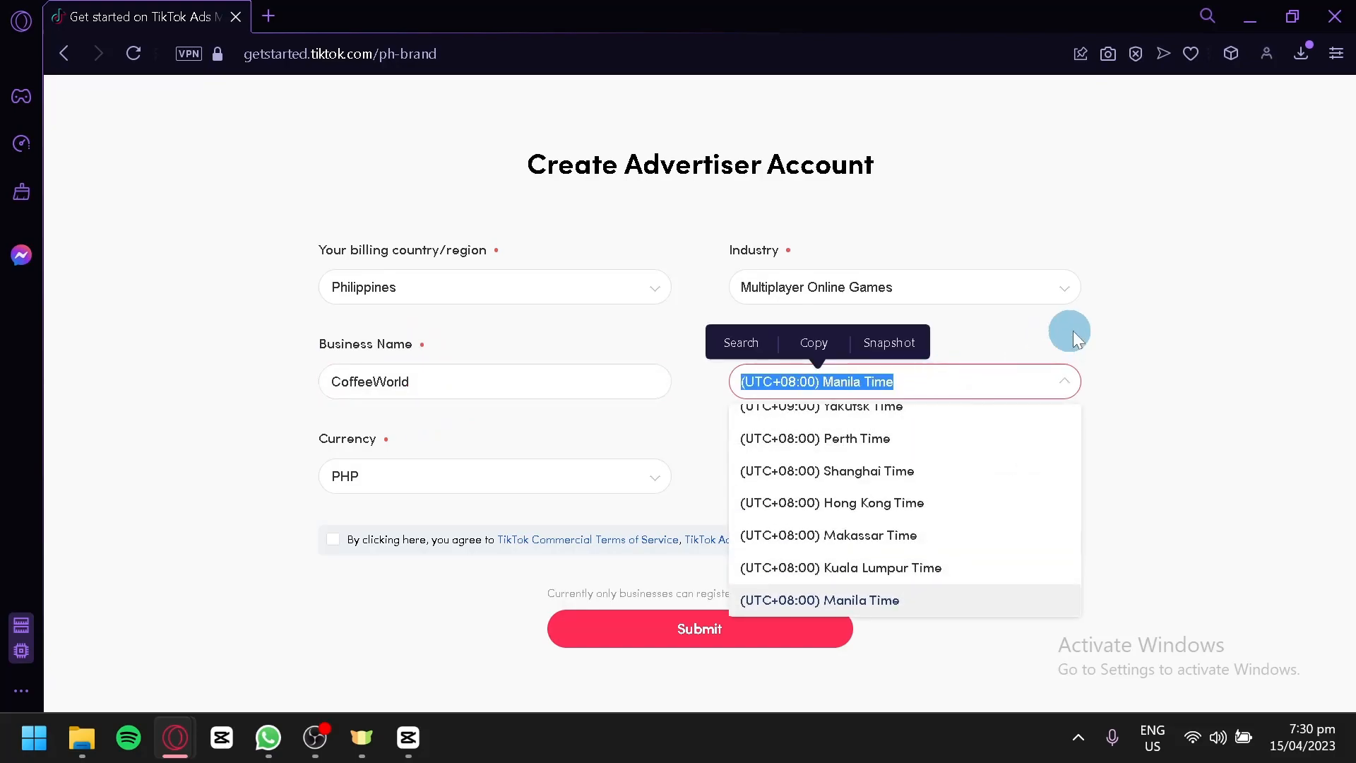
pyautogui.click(1193, 404)
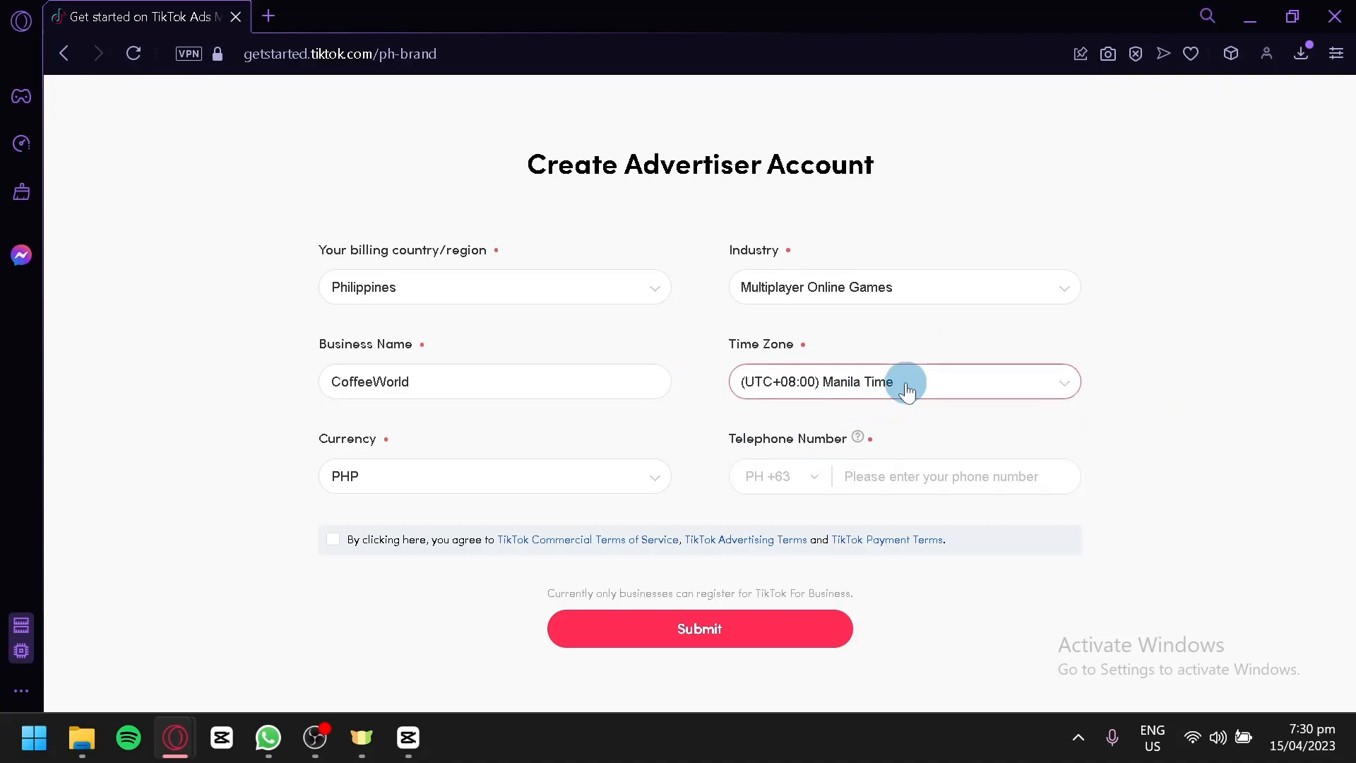
pyautogui.click(521, 480)
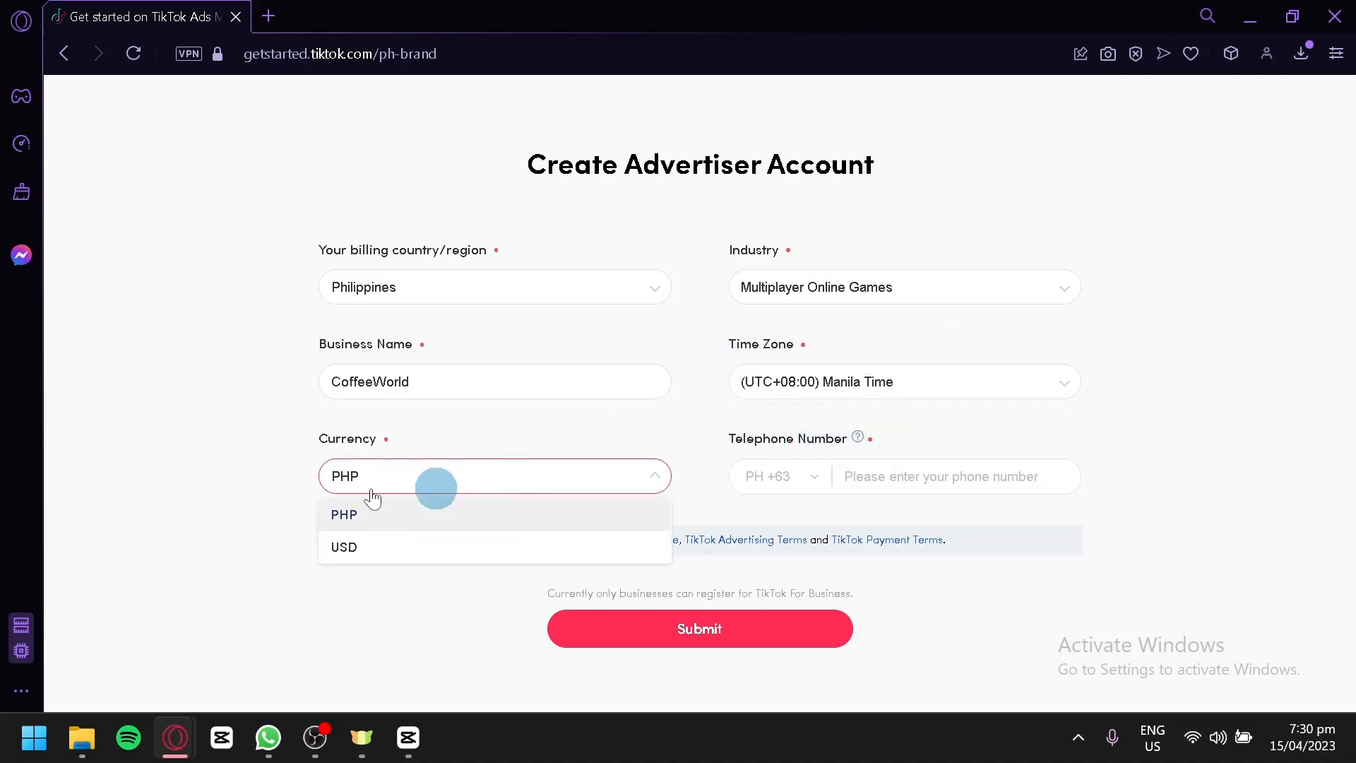
pyautogui.click(349, 548)
pyautogui.click(409, 476)
pyautogui.click(364, 515)
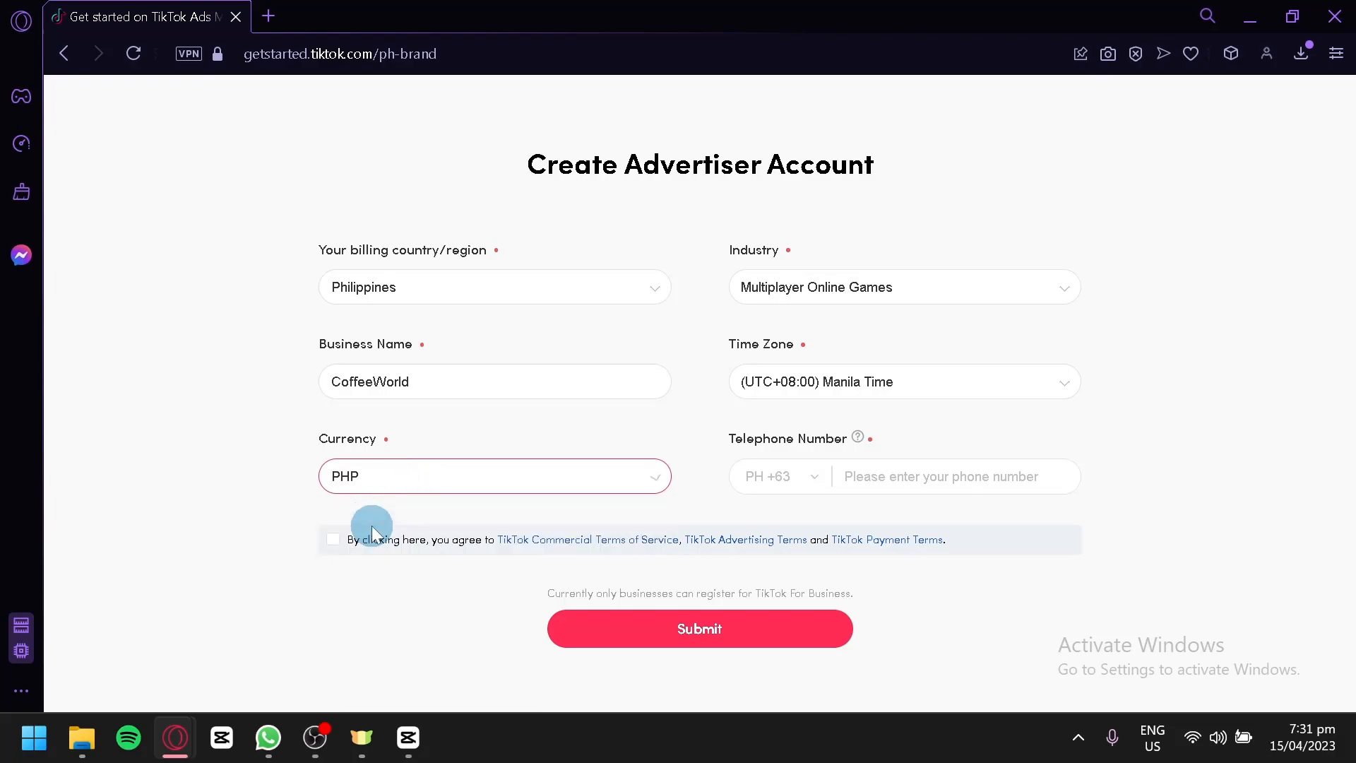
# - Try Poland as the billing country, check its currency options, and set the billing country back to Philippines
pyautogui.click(521, 291)
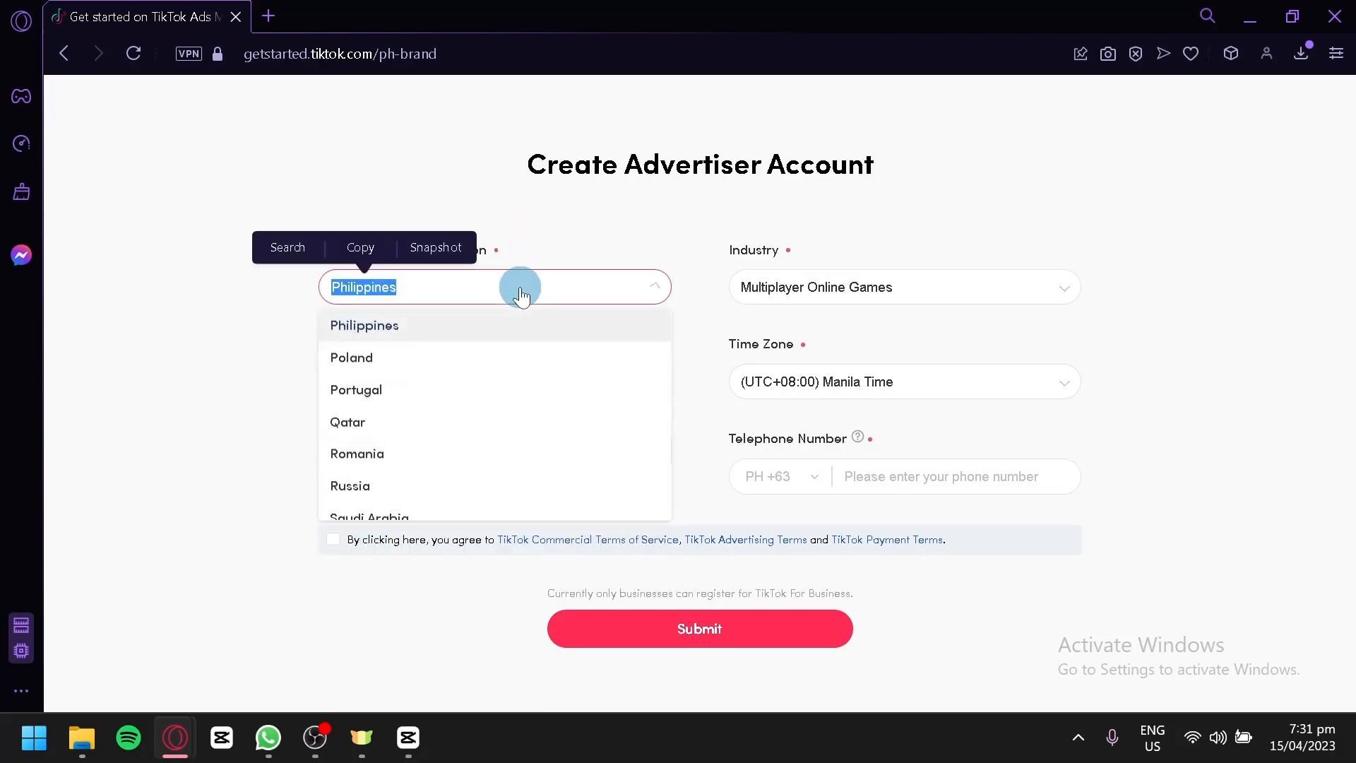
pyautogui.click(472, 358)
pyautogui.click(460, 486)
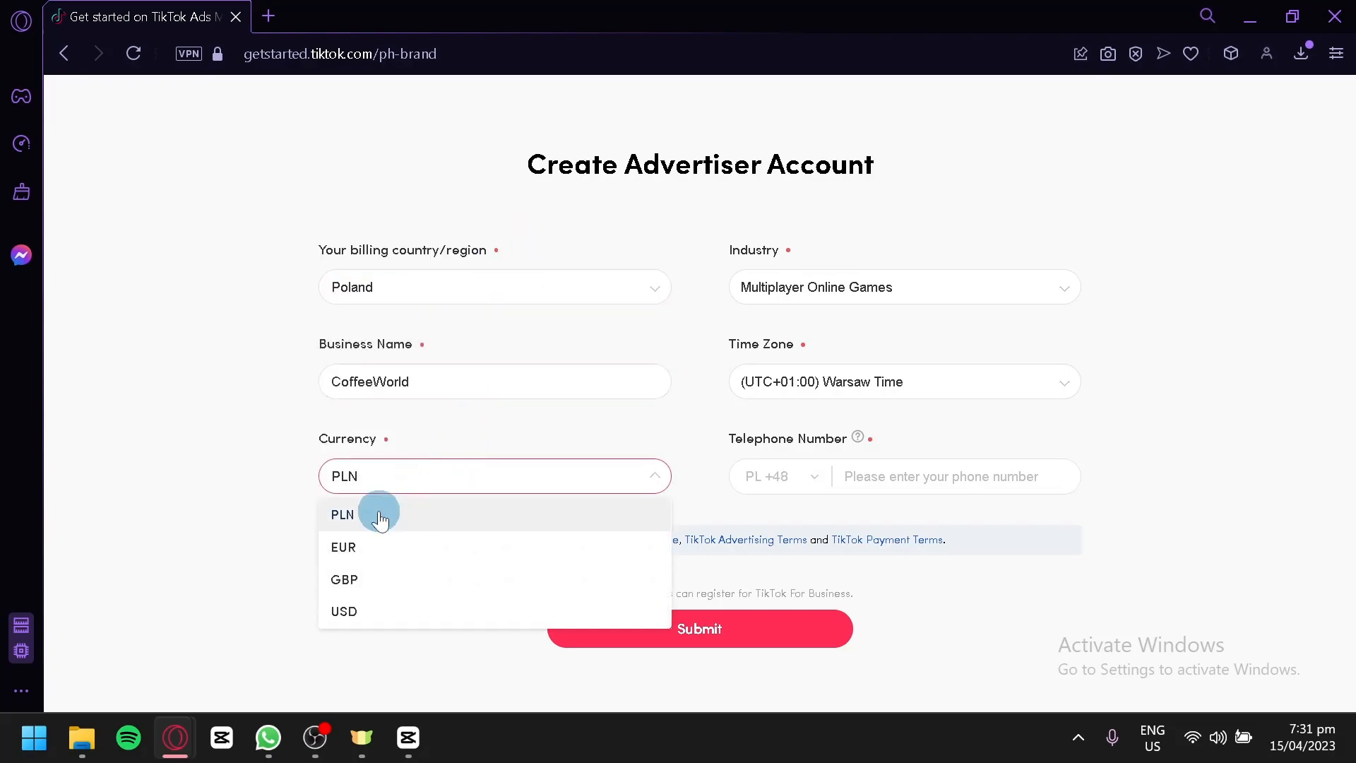
pyautogui.click(497, 285)
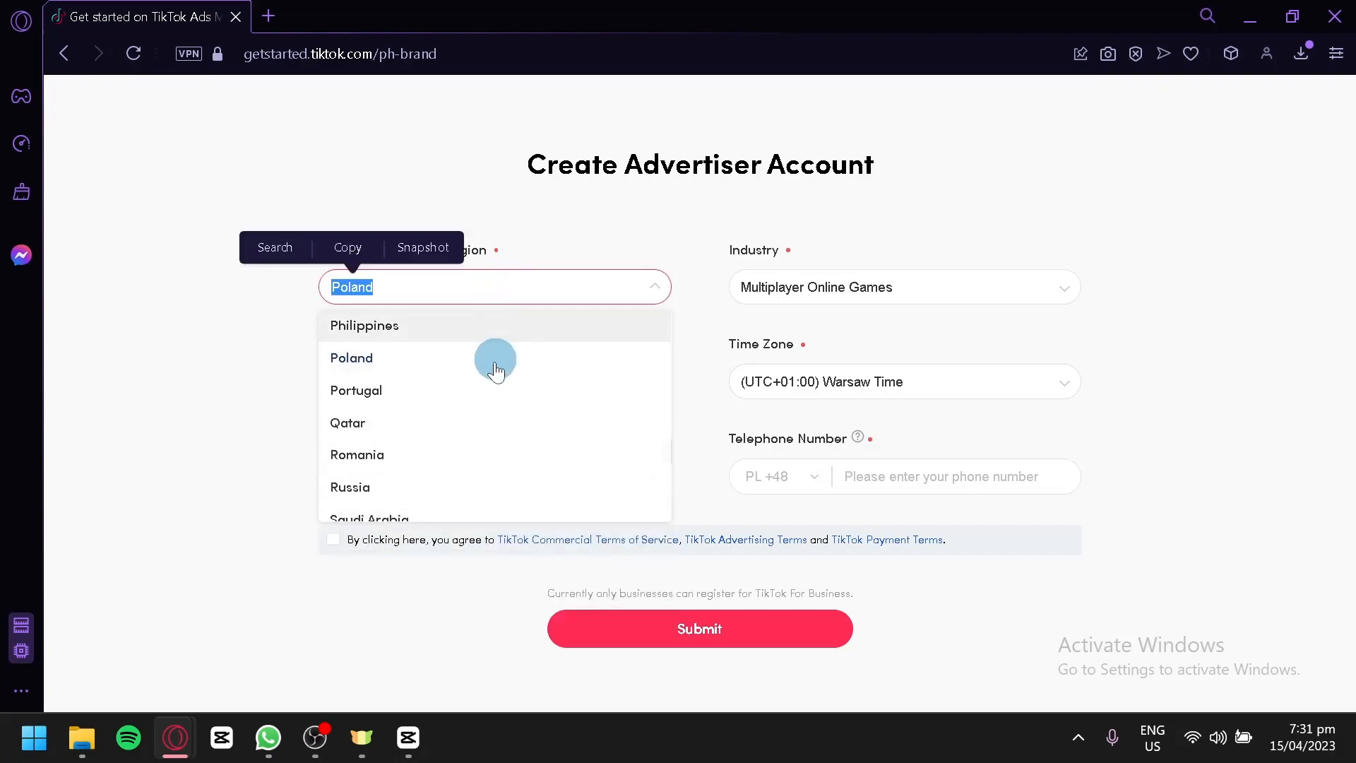
pyautogui.click(449, 320)
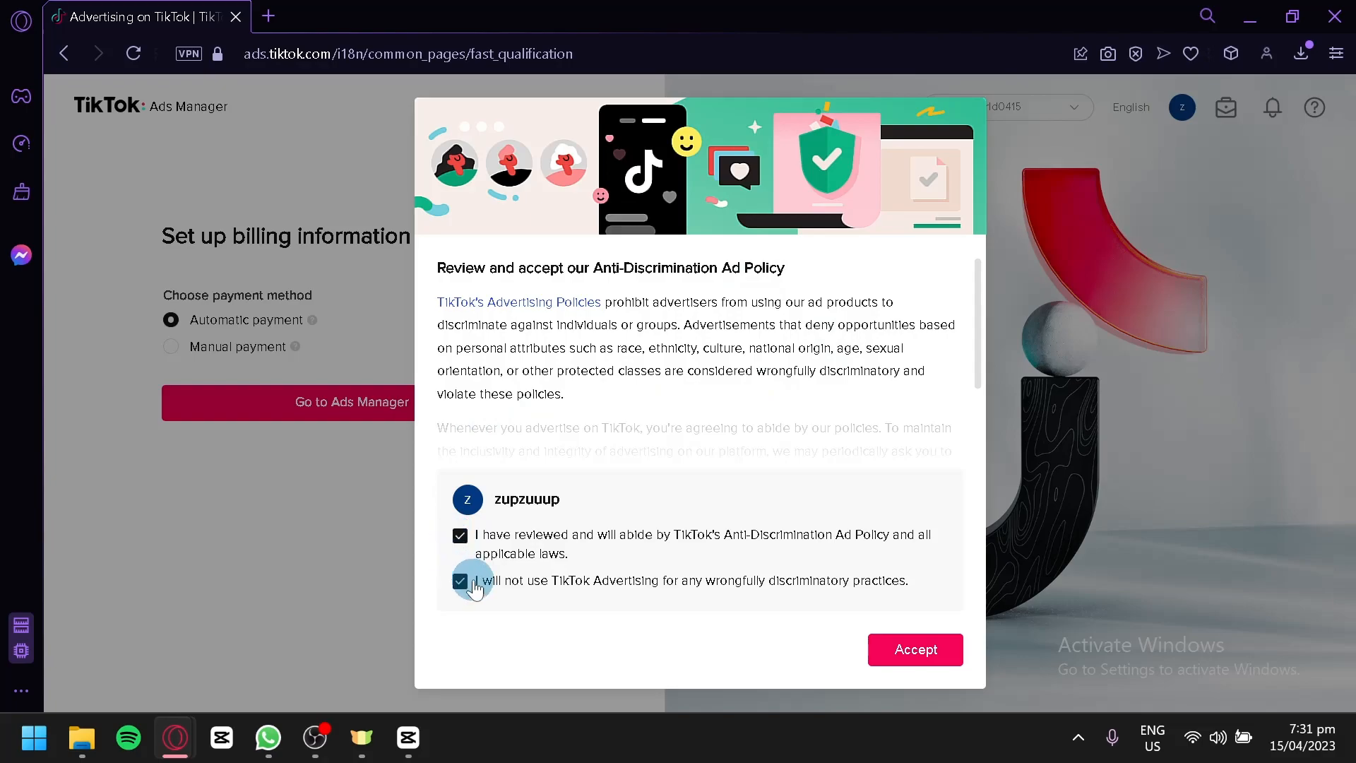
# - Accept the Anti-Discrimination Ad Policy and proceed to Ads Manager with manual payment as the payment method
pyautogui.scroll(-2, 826, 360)
pyautogui.click(912, 653)
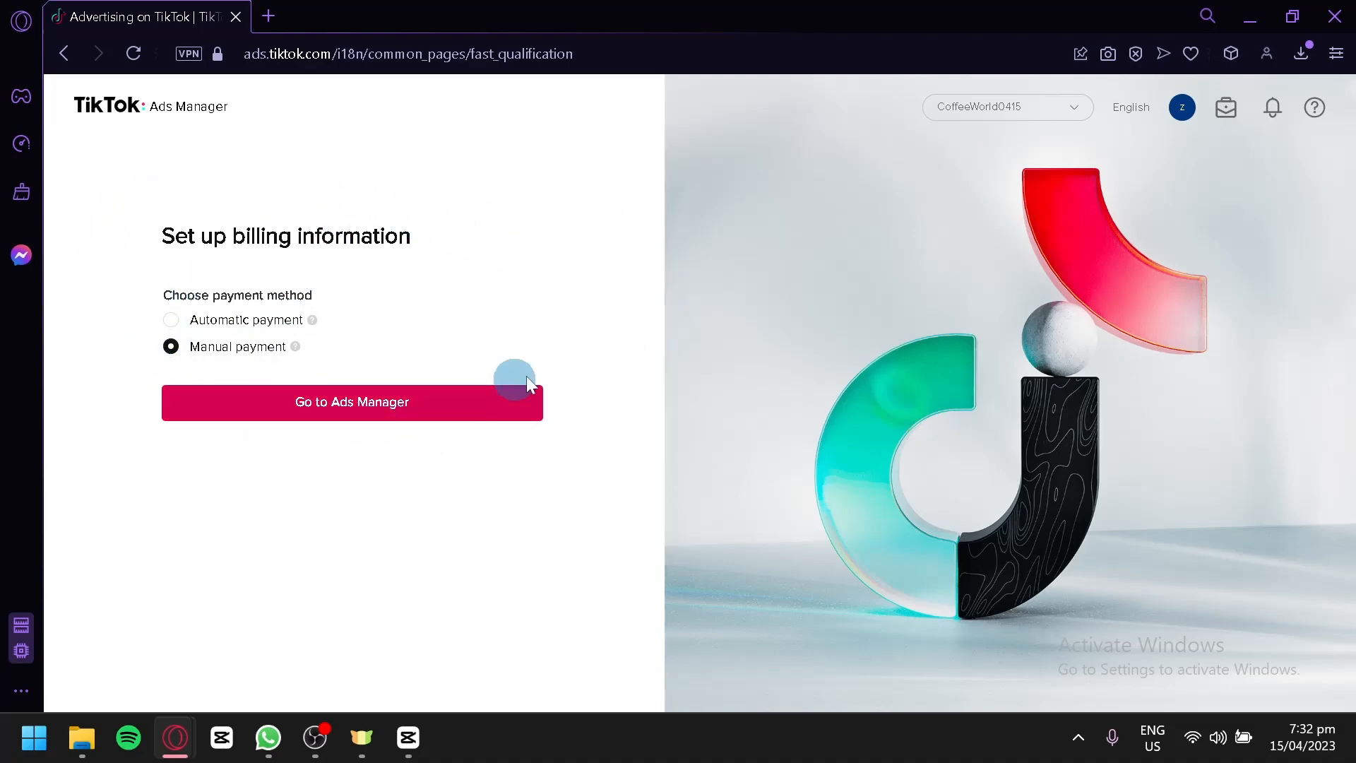
pyautogui.click(283, 424)
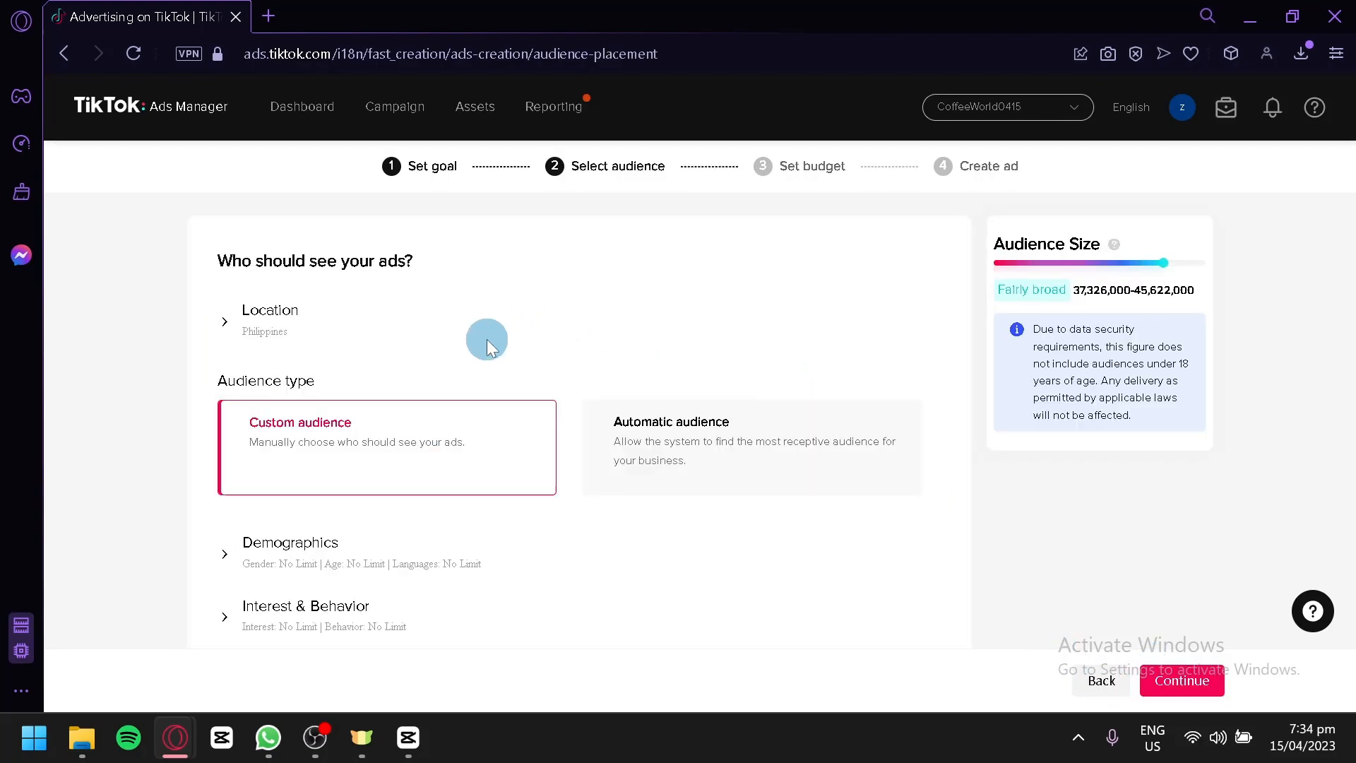
# - Add South Korea, South Africa, Saudi Arabia and Singapore to the ad audience's locations
pyautogui.click(239, 322)
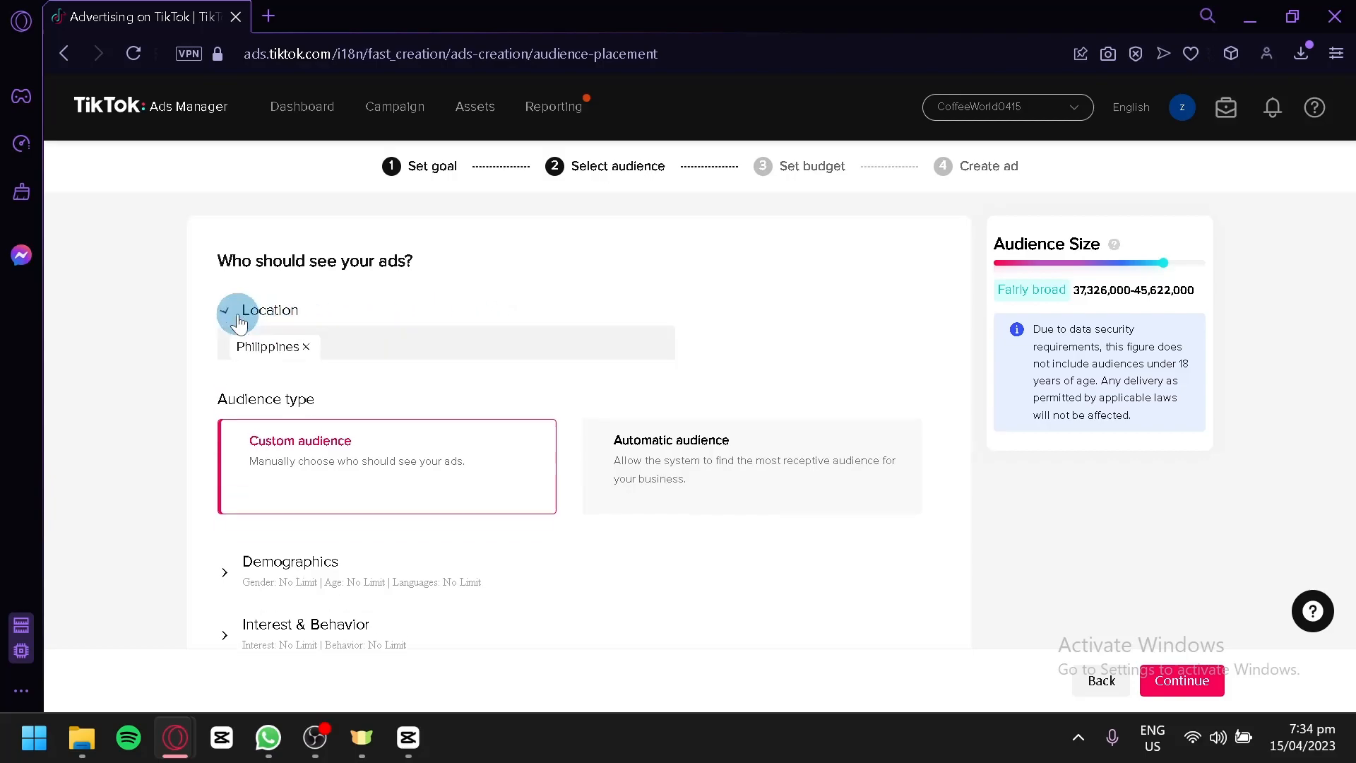
pyautogui.click(290, 399)
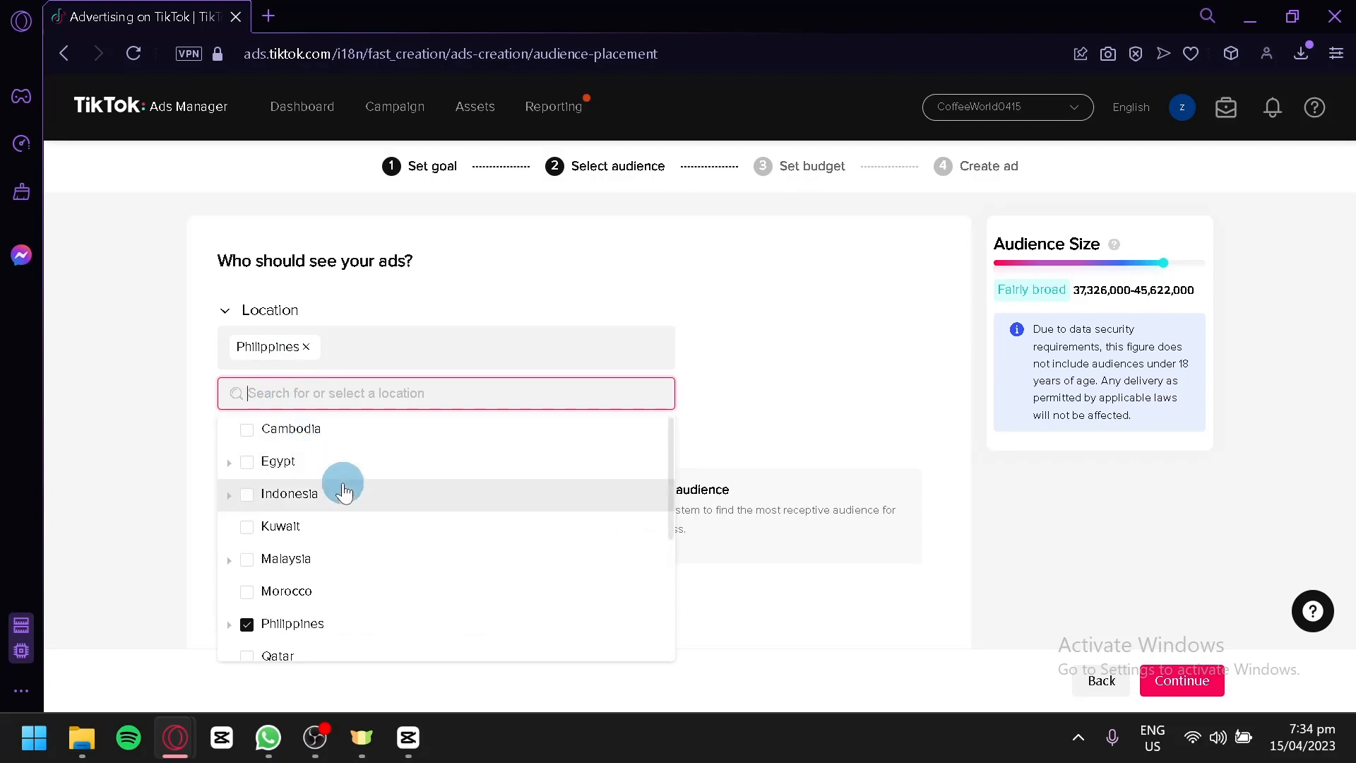
pyautogui.scroll(-2, 346, 480)
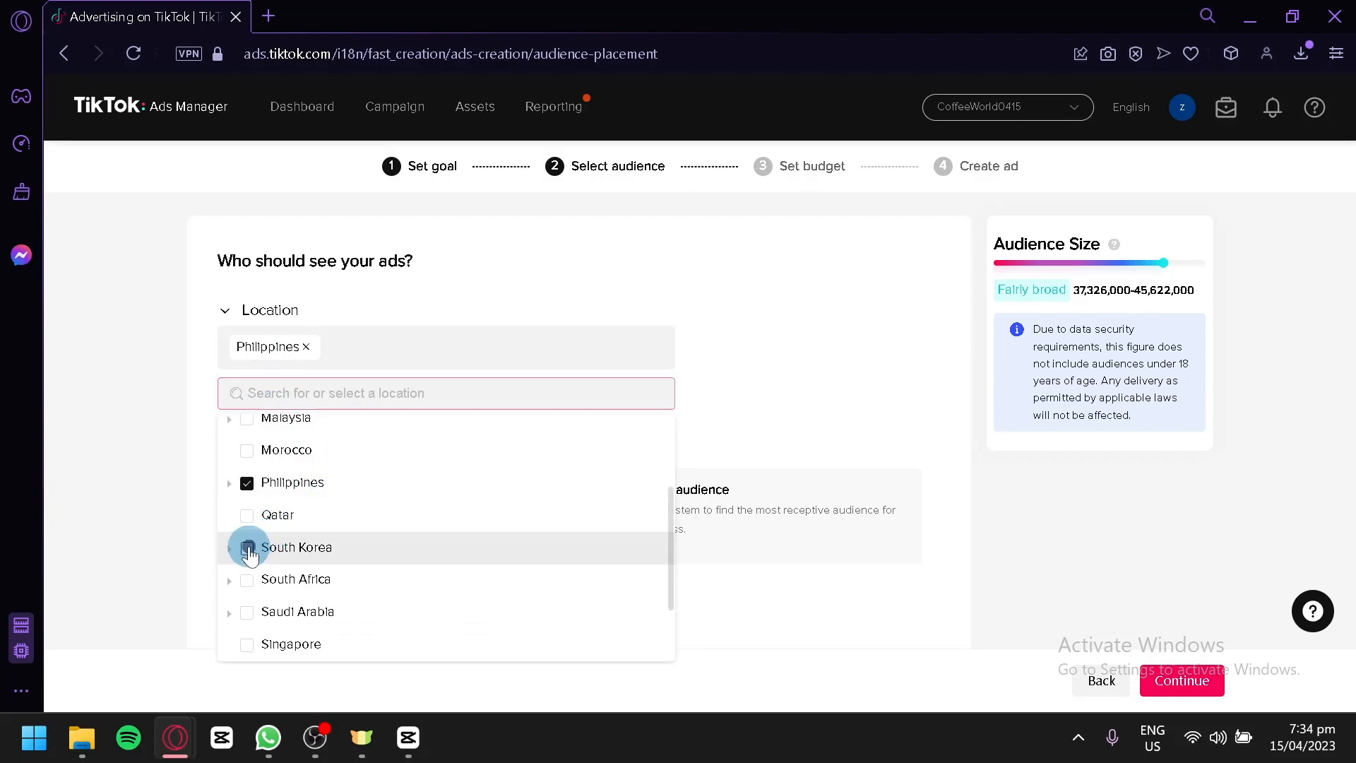
pyautogui.click(247, 548)
pyautogui.scroll(-2, 243, 565)
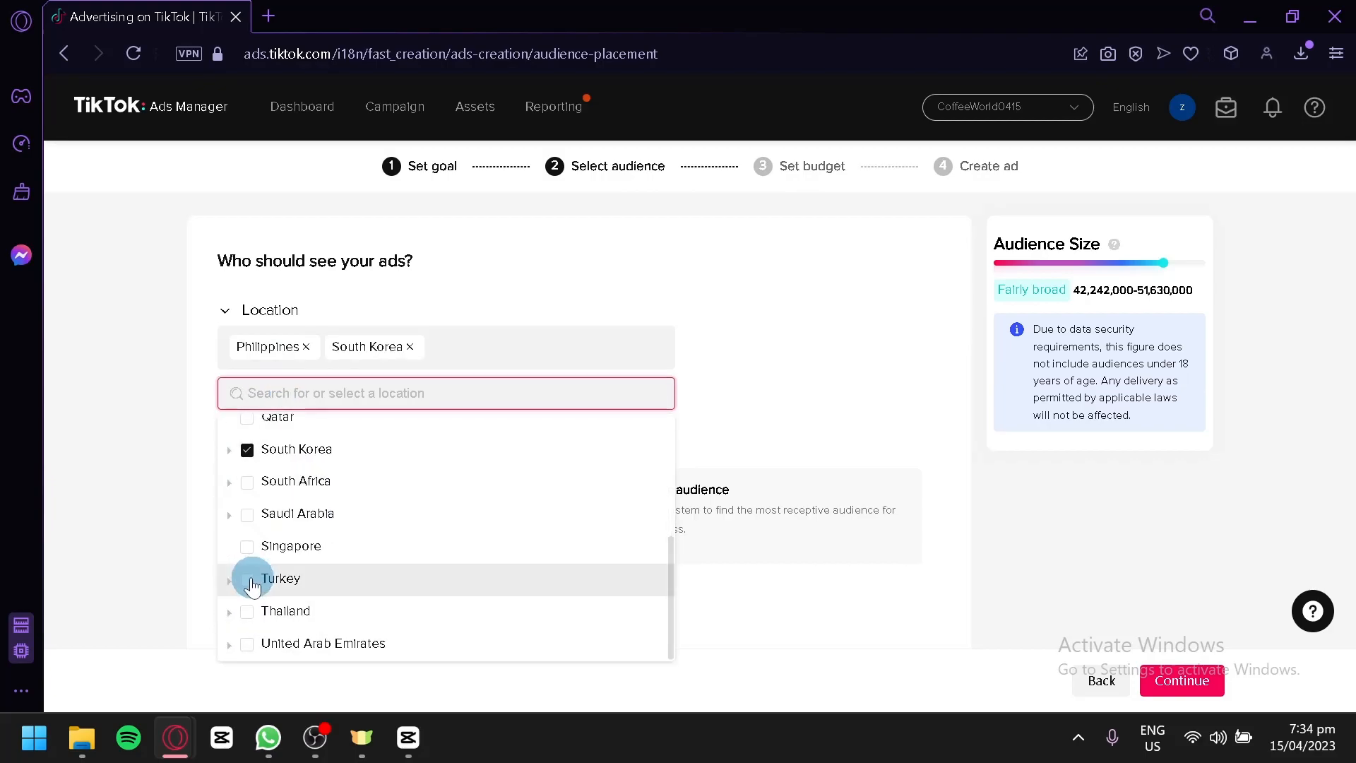
pyautogui.click(246, 482)
pyautogui.click(252, 523)
pyautogui.click(247, 548)
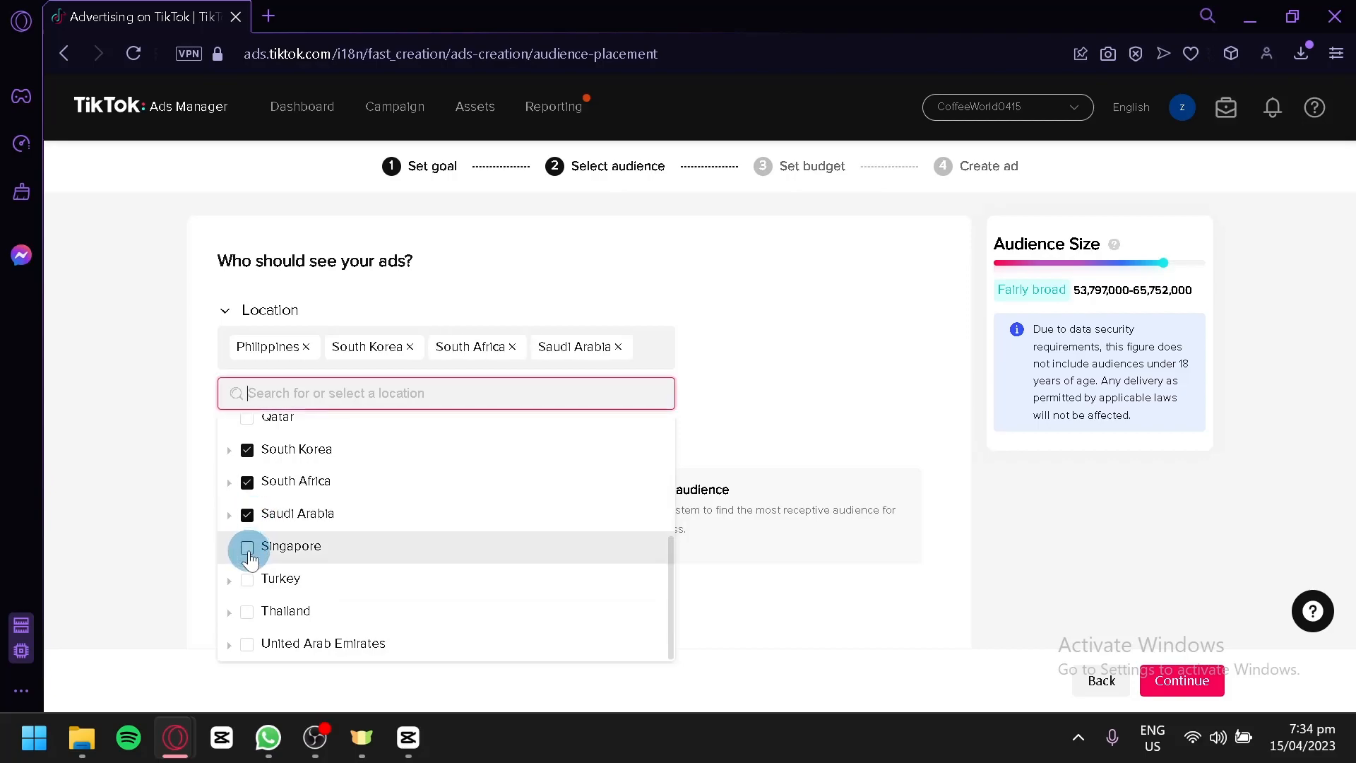
pyautogui.click(175, 349)
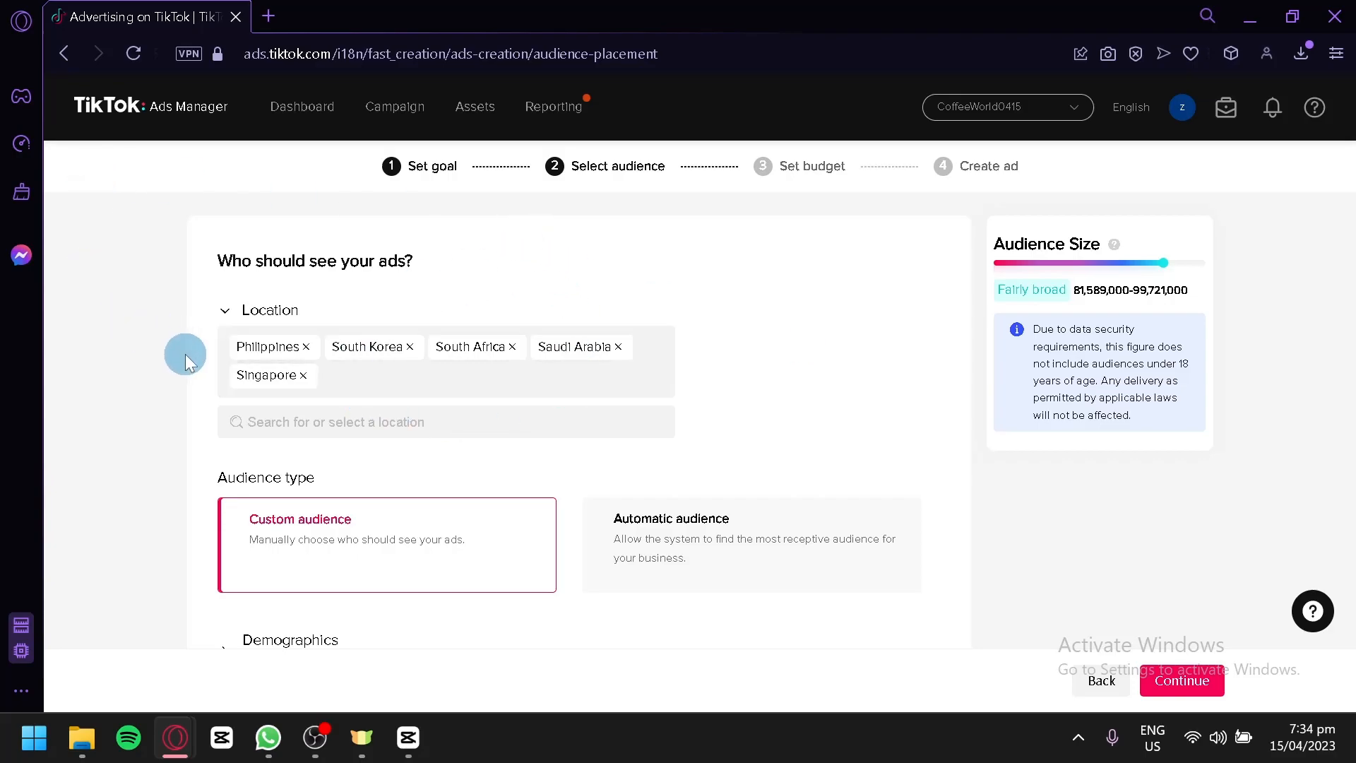
# - Try Automatic audience as the audience type before switching back to Custom audience
pyautogui.scroll(-2, 187, 360)
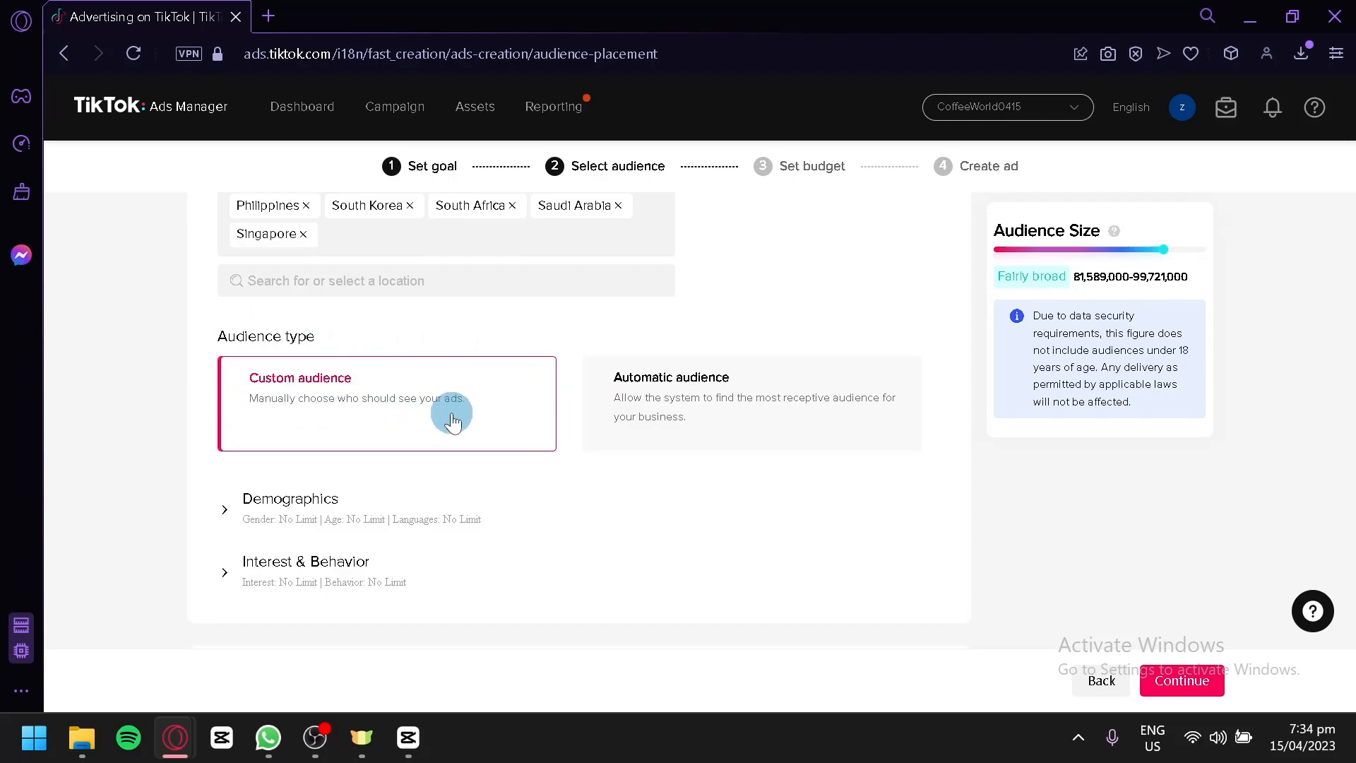
pyautogui.click(697, 445)
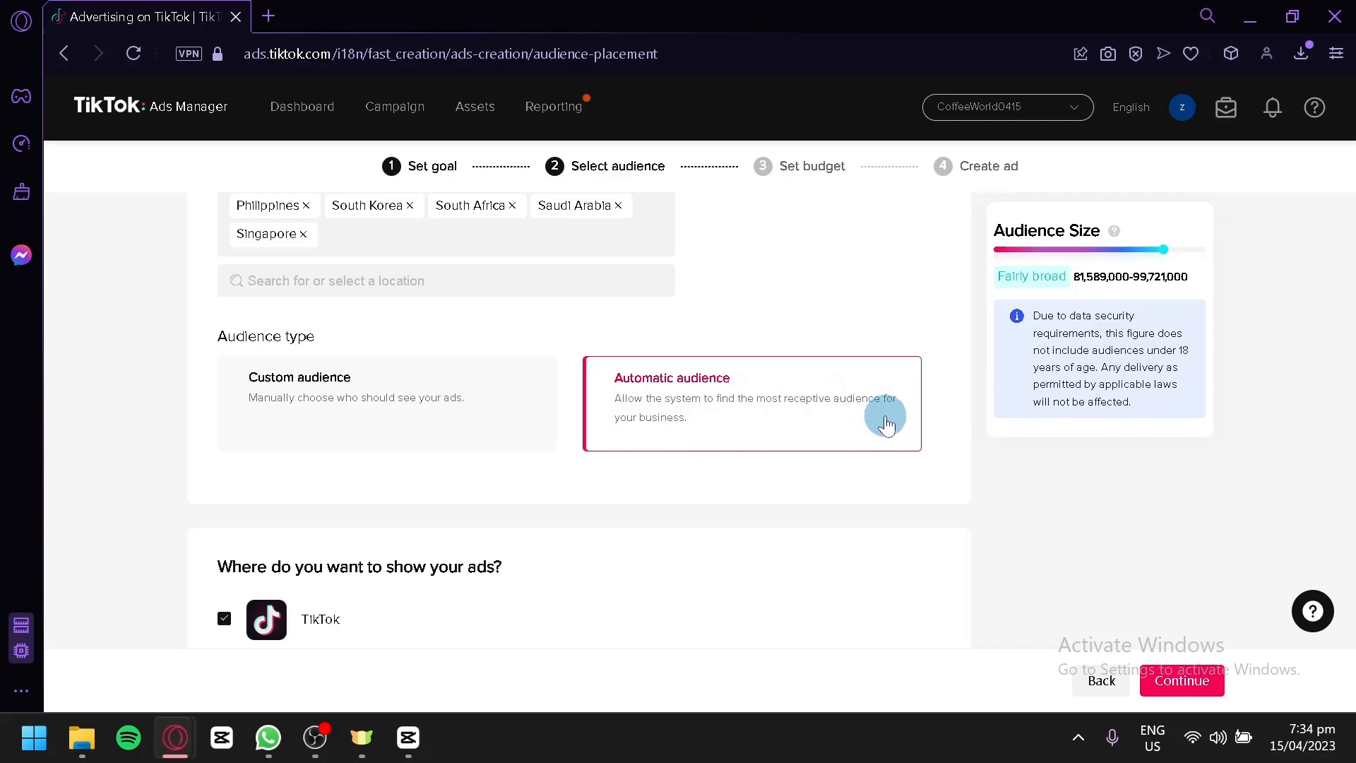
pyautogui.scroll(-1, 883, 403)
pyautogui.scroll(2, 819, 416)
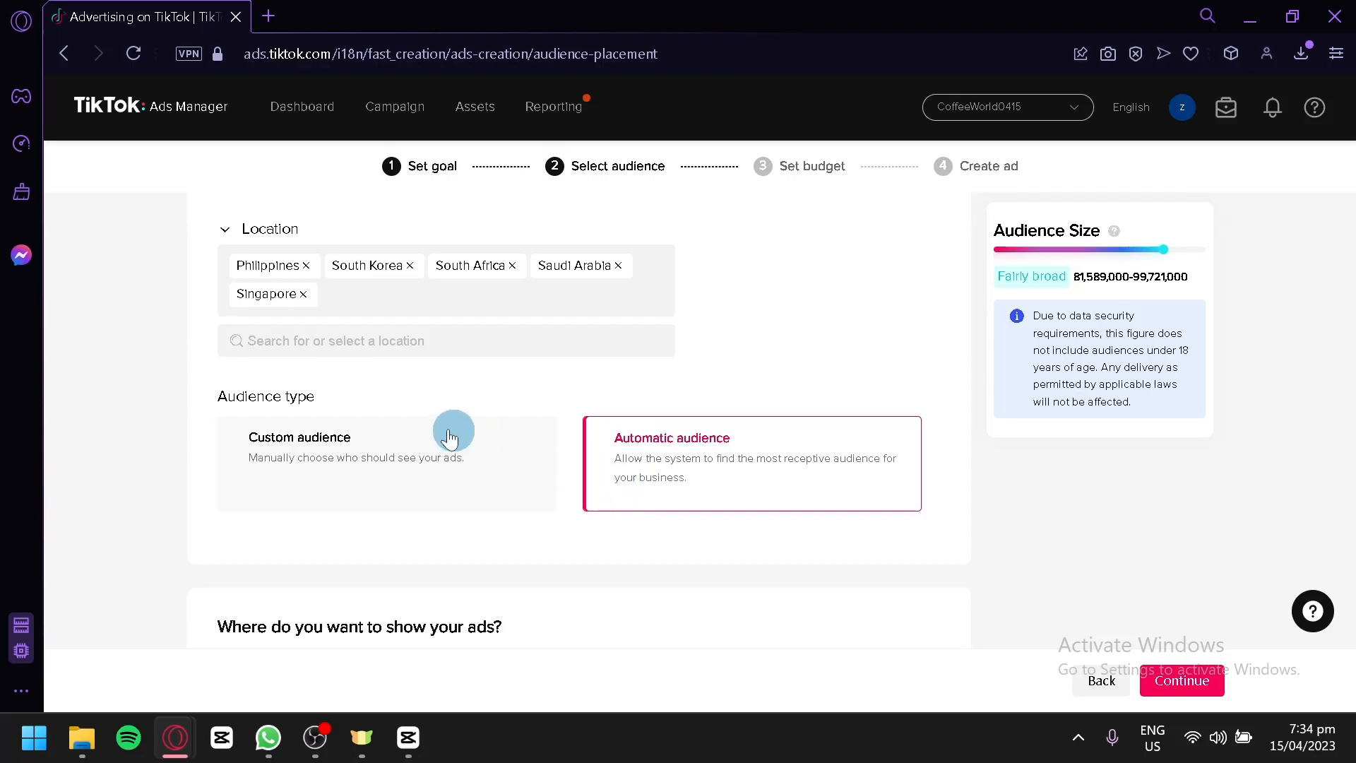
pyautogui.click(355, 458)
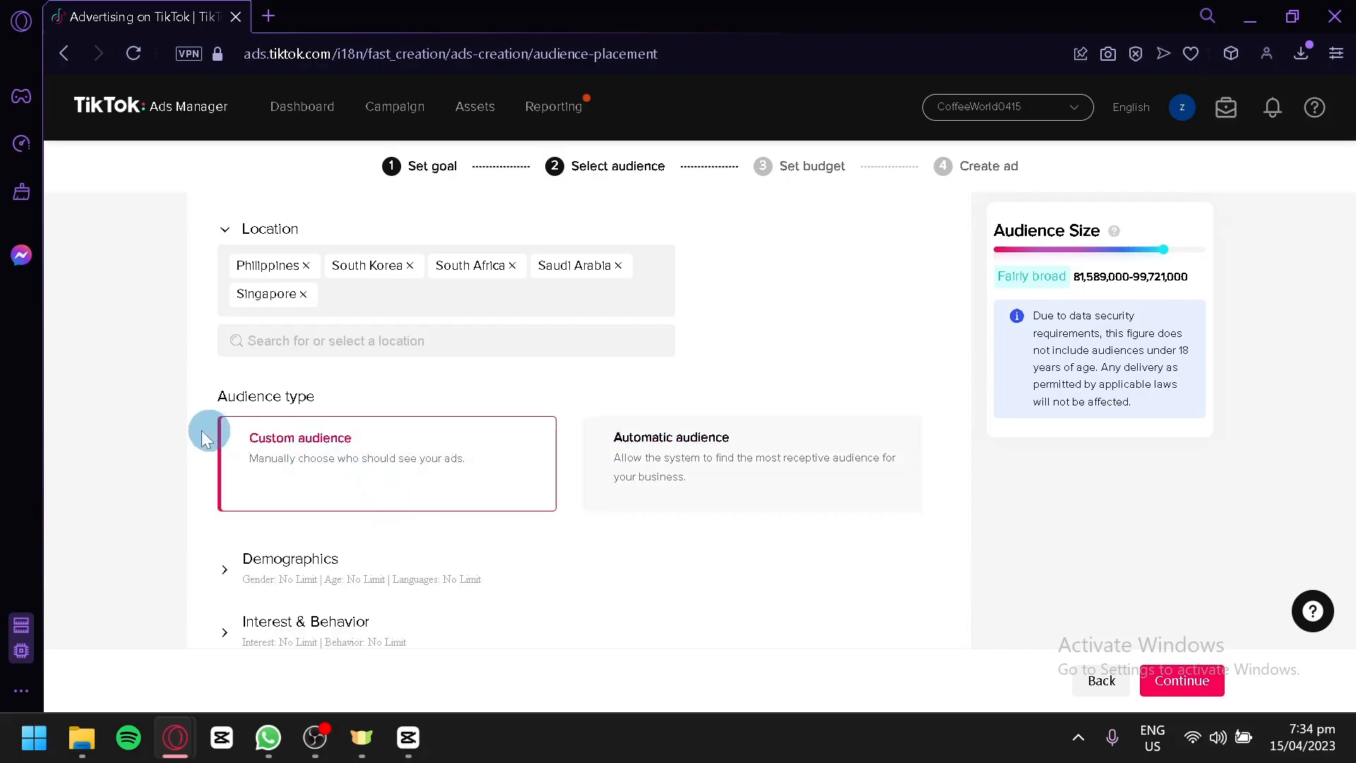
# - Expand the demographics settings and try Male and Female as the gender before returning it to No Limit
pyautogui.scroll(-2, 272, 533)
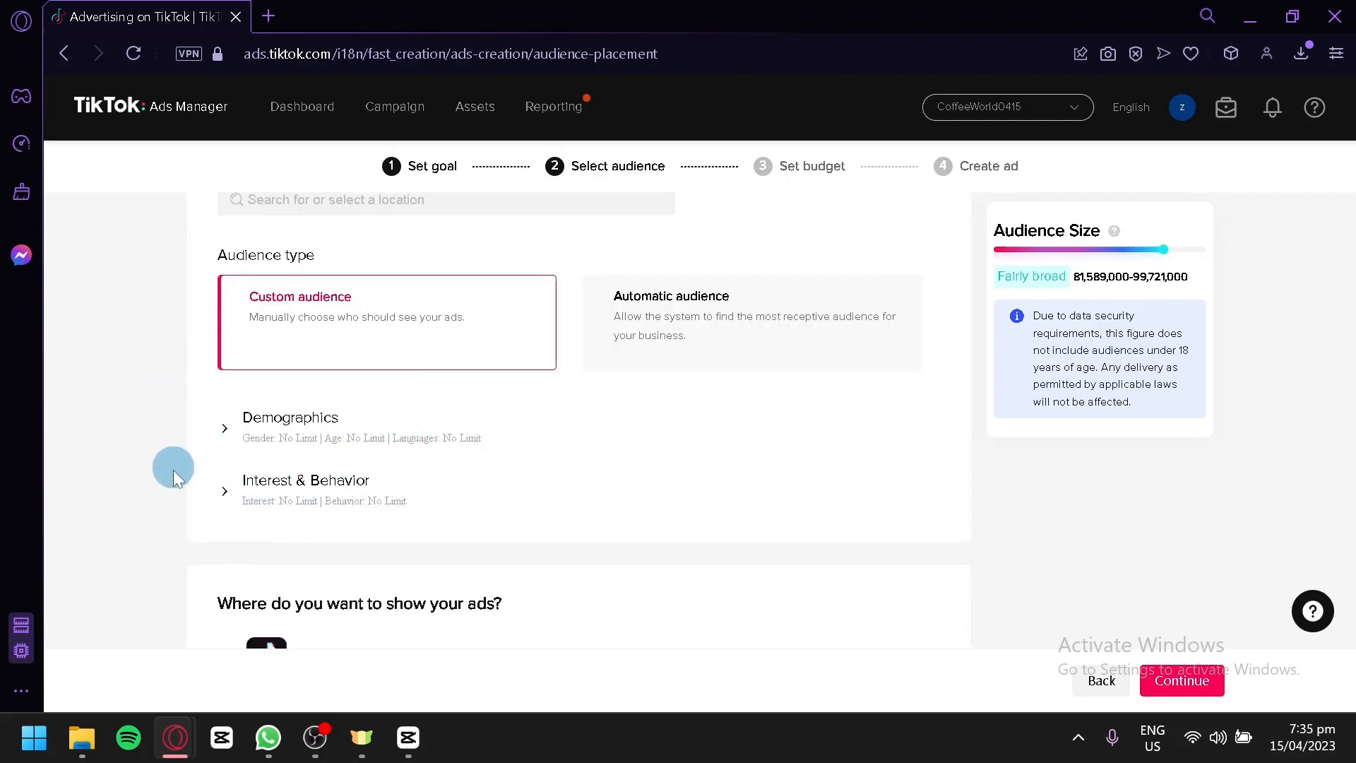
pyautogui.click(234, 421)
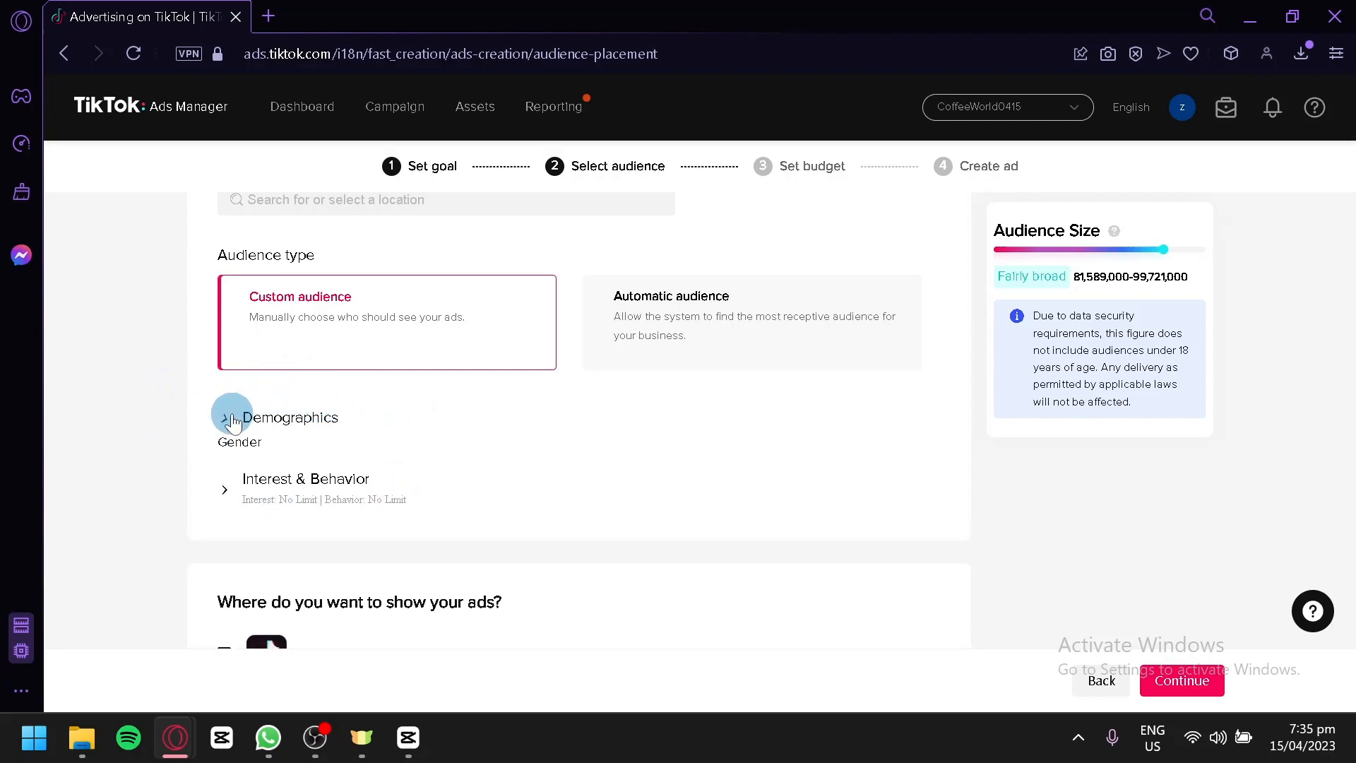
pyautogui.scroll(-2, 237, 417)
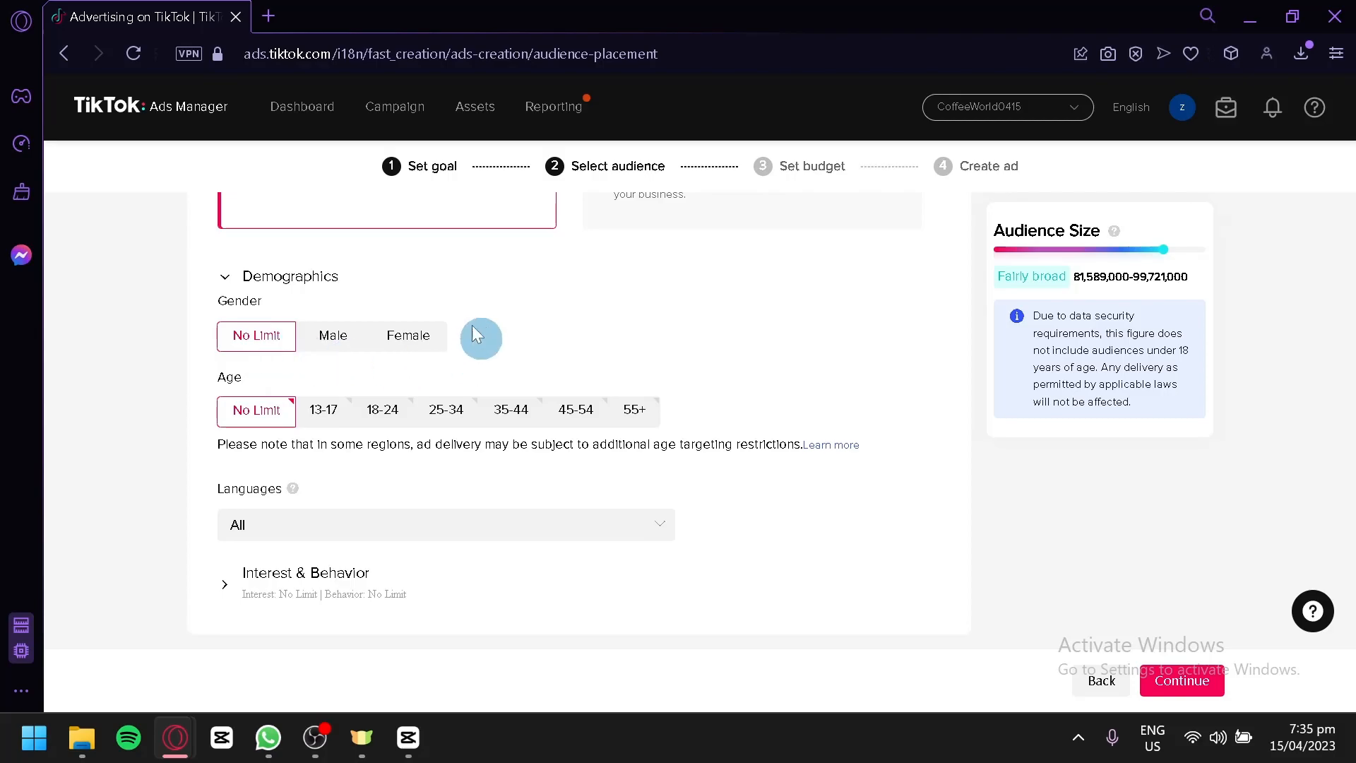
pyautogui.click(346, 330)
pyautogui.click(402, 333)
pyautogui.click(258, 340)
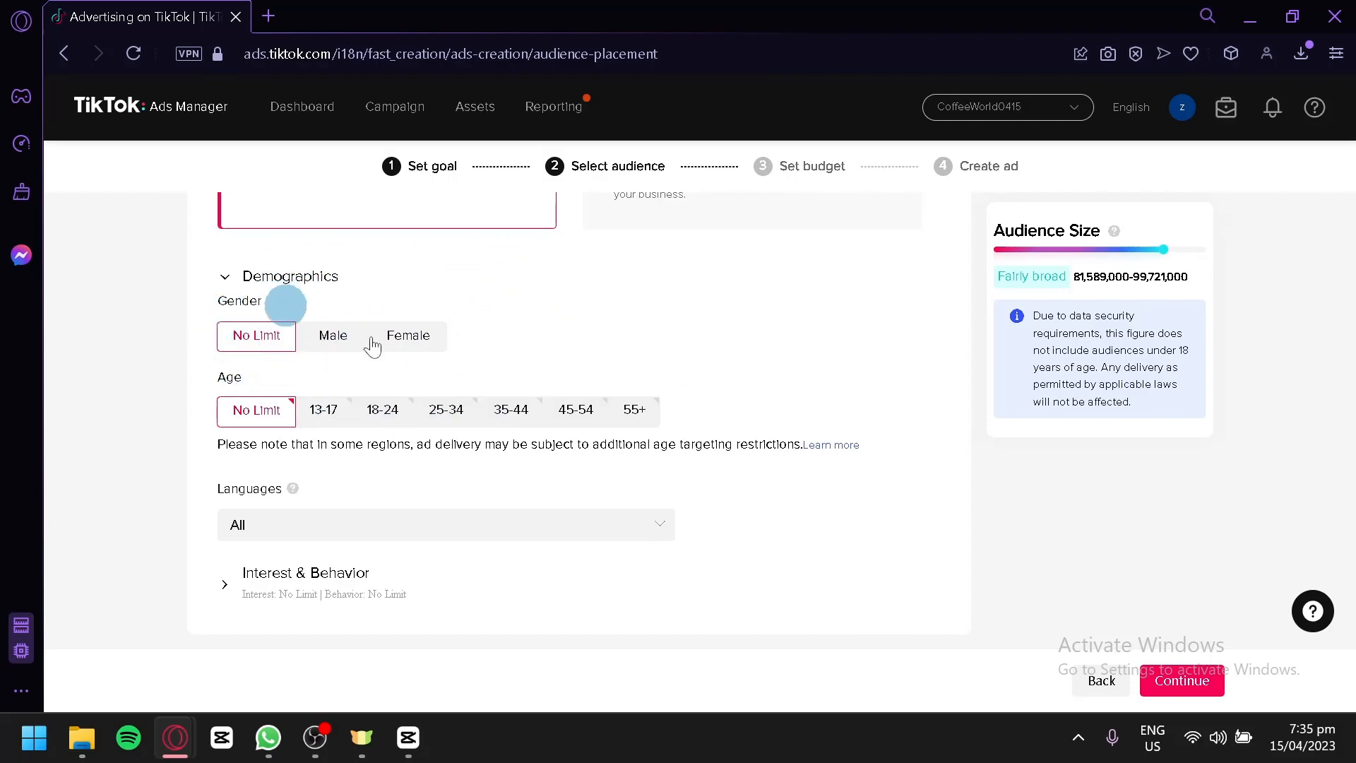
# - Select English, Japanese and Korean as the audience's languages
pyautogui.scroll(2, 1177, 297)
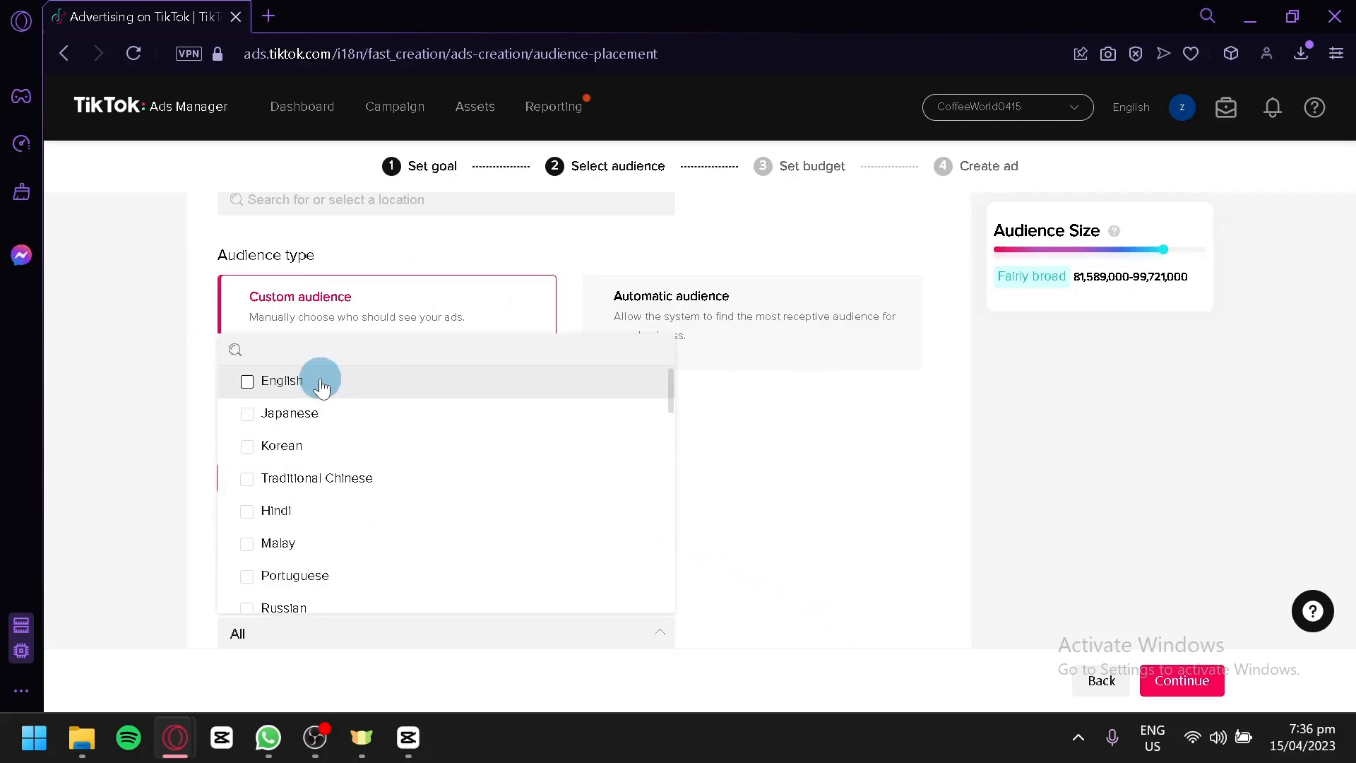
pyautogui.click(323, 432)
pyautogui.click(346, 465)
pyautogui.click(338, 500)
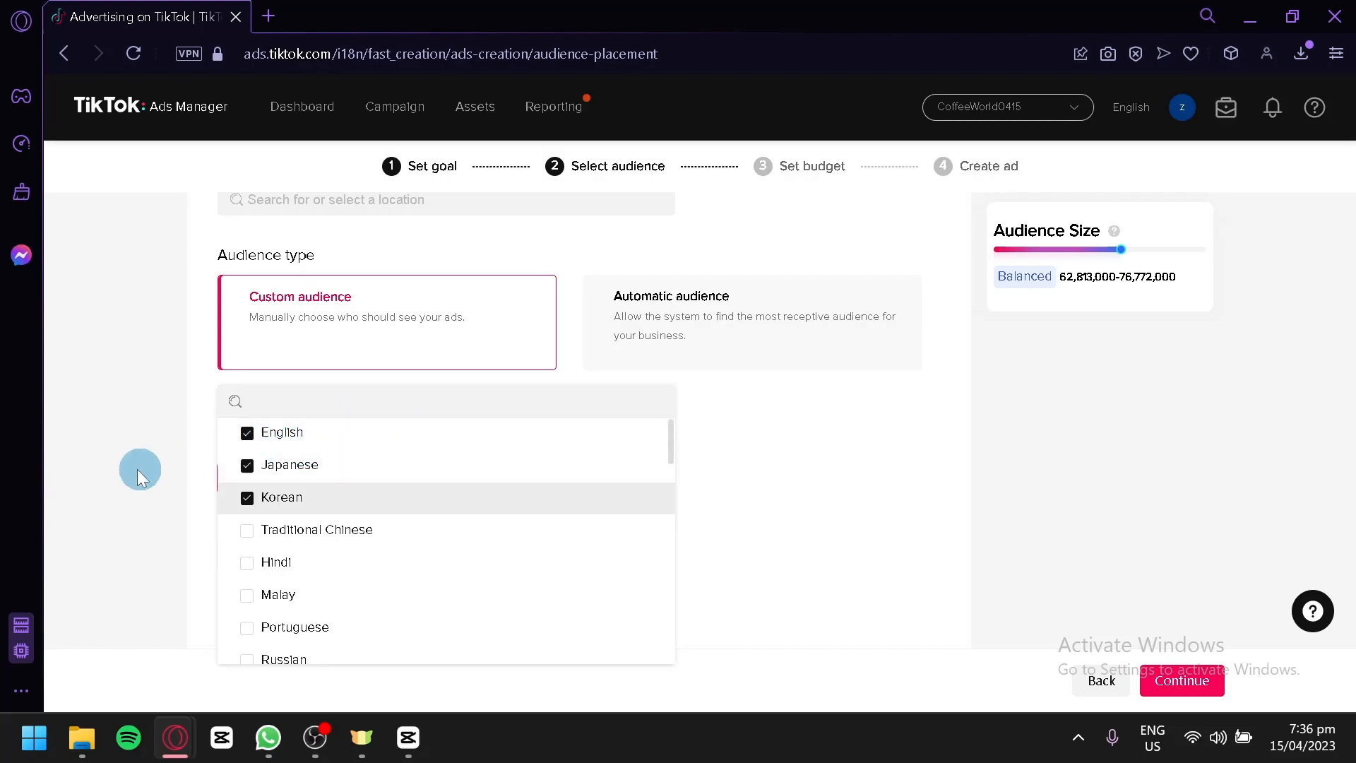
# - Deselect English, Japanese and Korean so that the audience includes all languages, and close the language list
pyautogui.scroll(3, 318, 505)
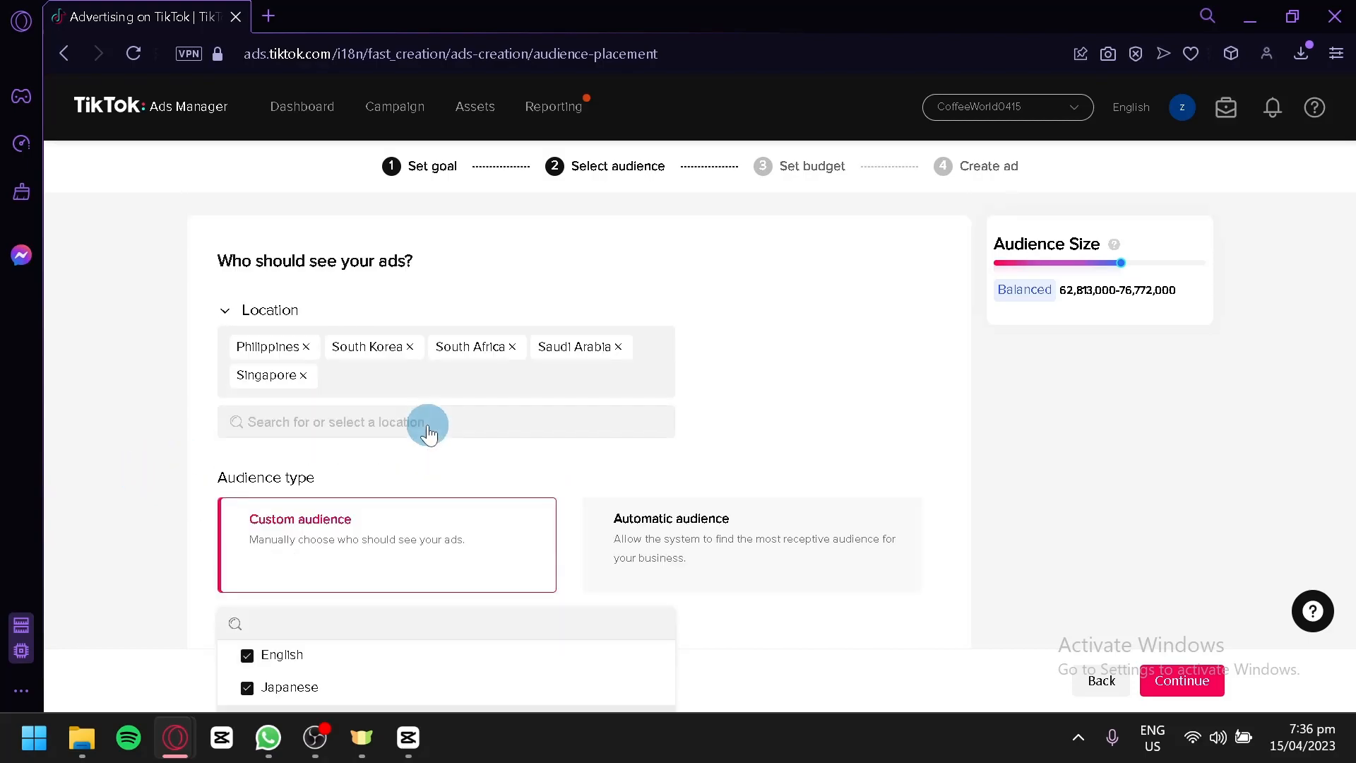
pyautogui.scroll(-4, 433, 290)
pyautogui.click(342, 381)
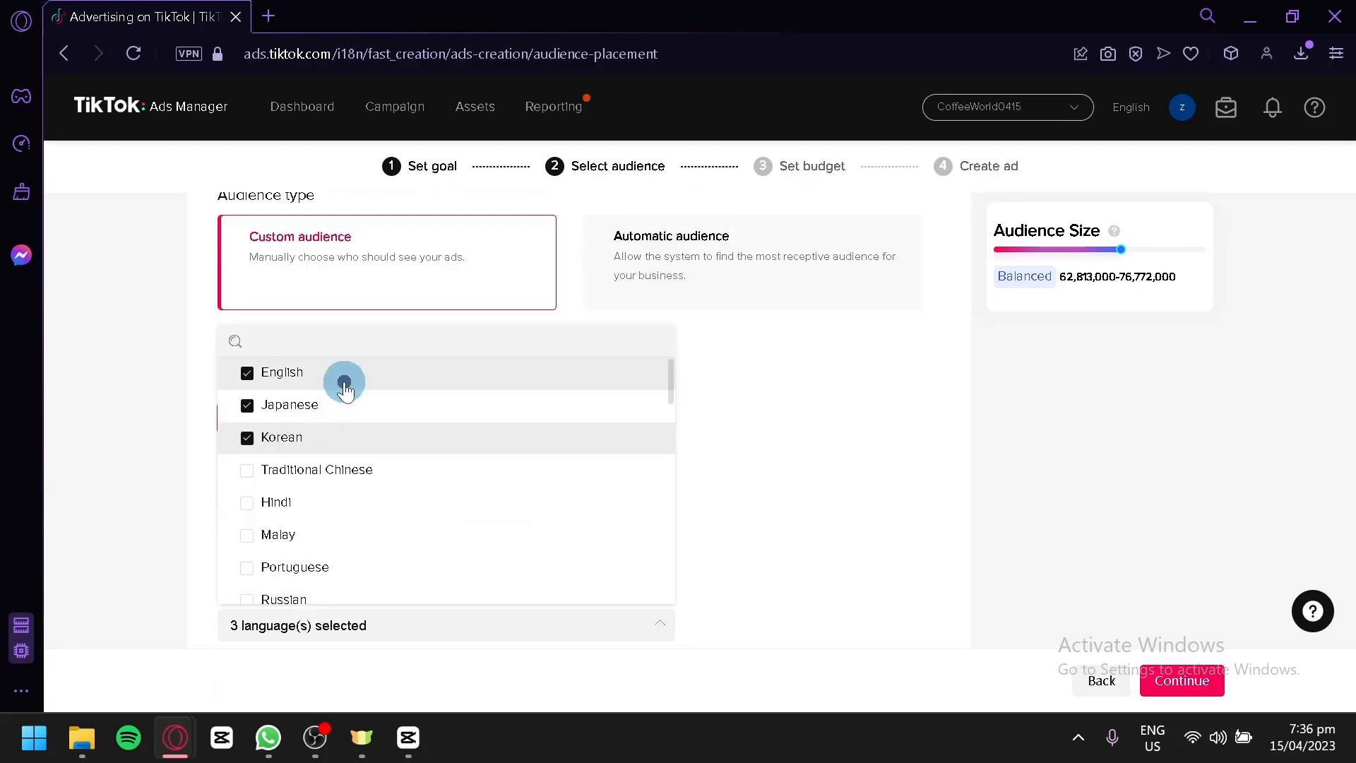
pyautogui.click(333, 405)
pyautogui.click(339, 430)
pyautogui.scroll(-1, 619, 513)
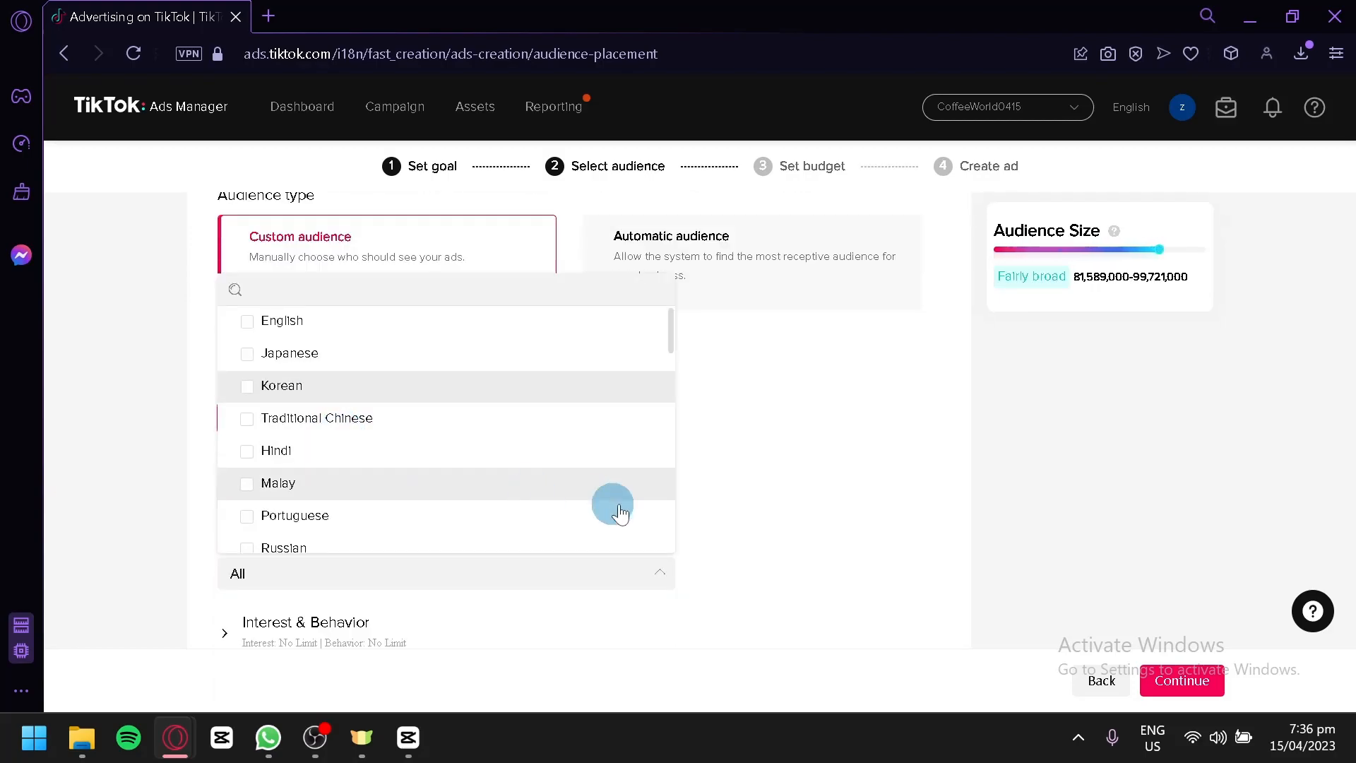
pyautogui.click(784, 487)
# - Under Interest & Behavior, include people interested in Appliances and, within Tech & Electronics, Cell Phones and Computers
pyautogui.scroll(-2, 282, 584)
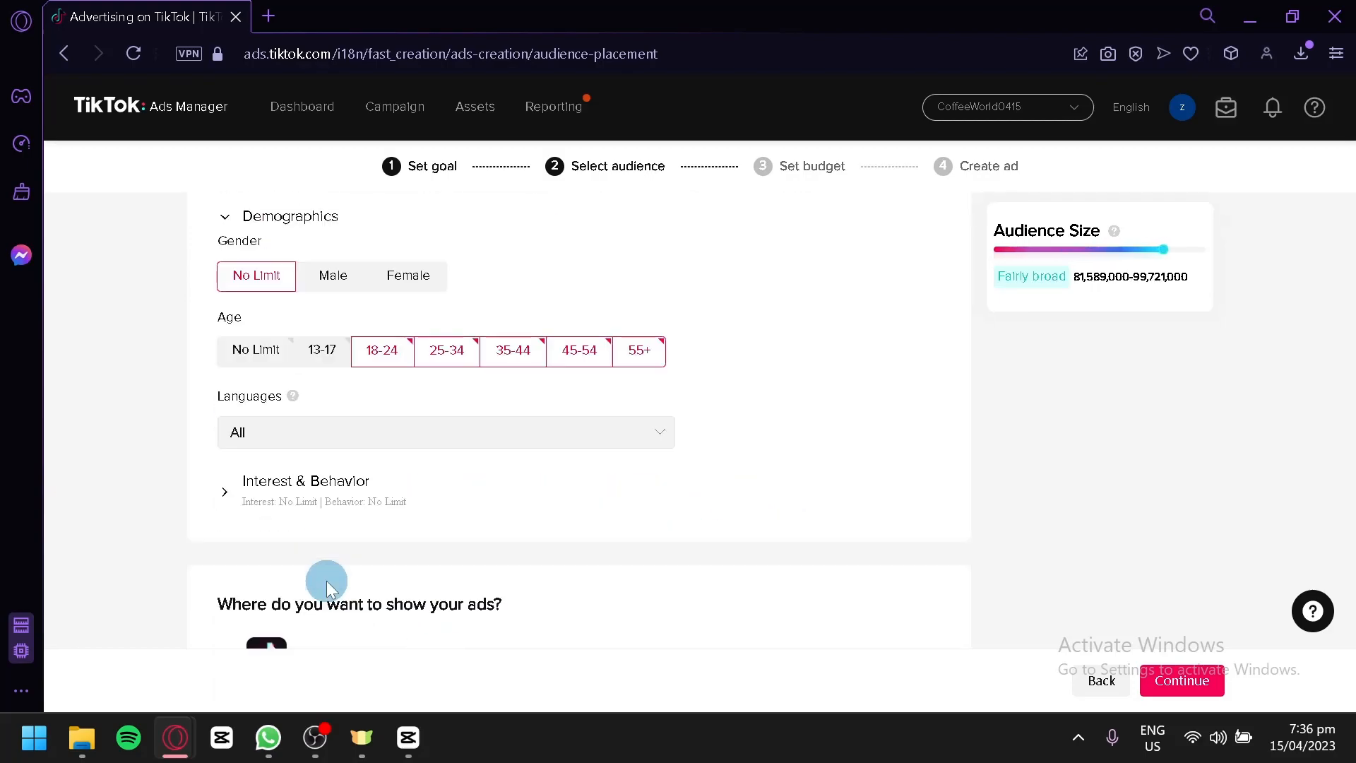
pyautogui.click(225, 487)
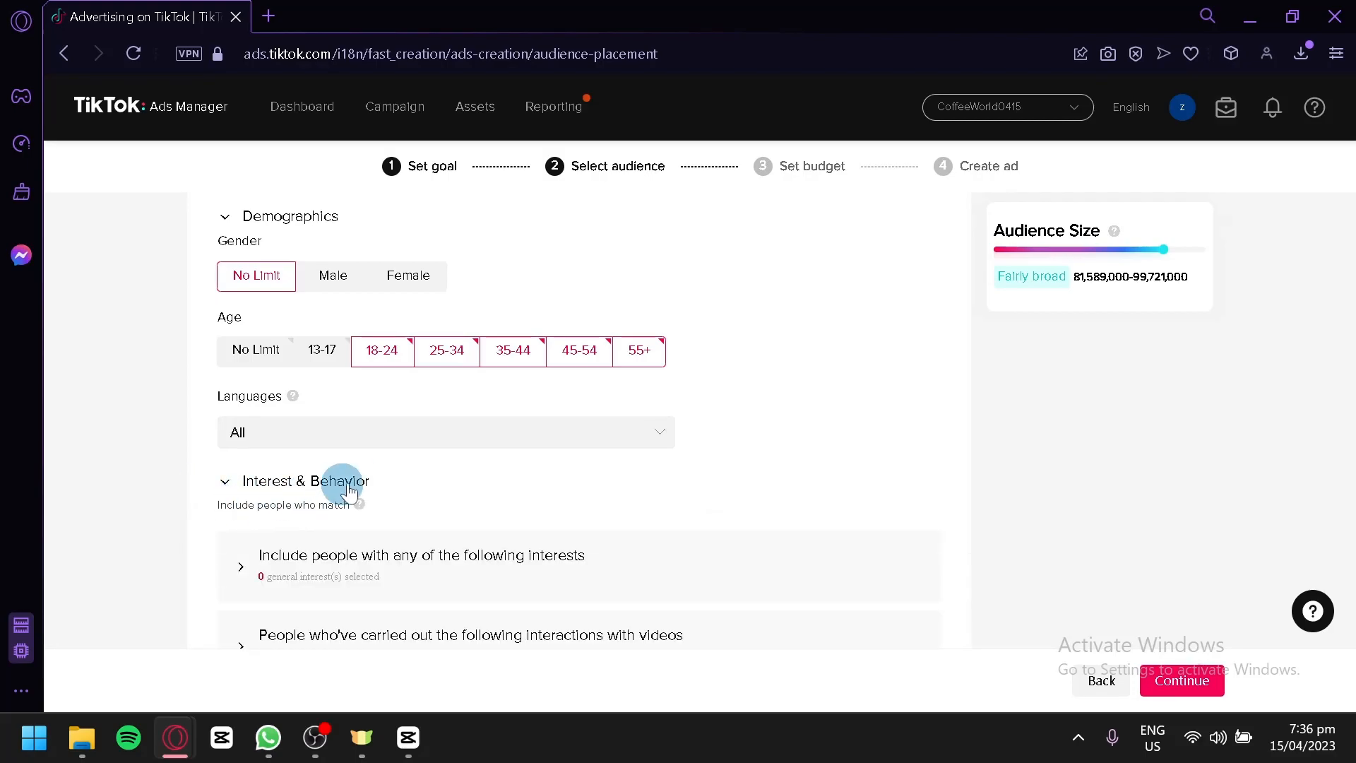
pyautogui.scroll(-2, 339, 478)
pyautogui.click(256, 424)
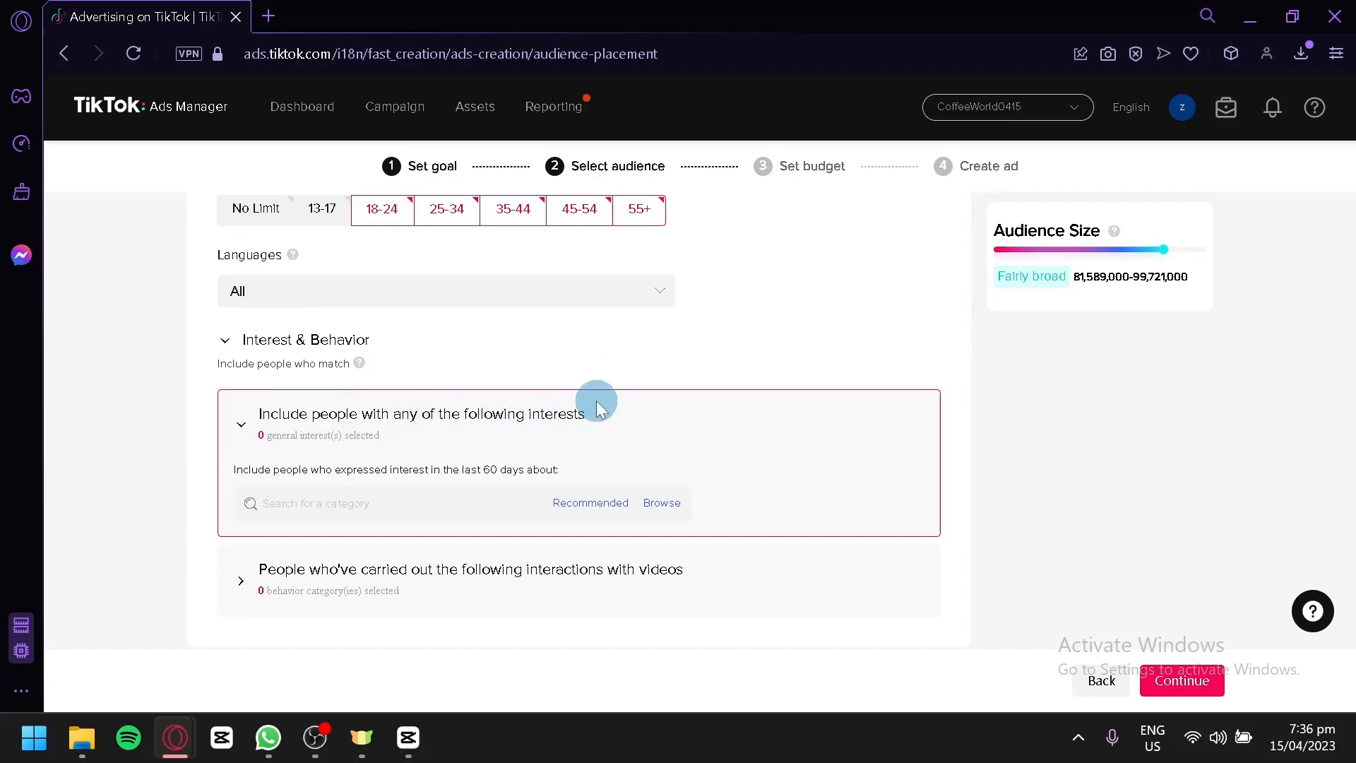
pyautogui.click(483, 499)
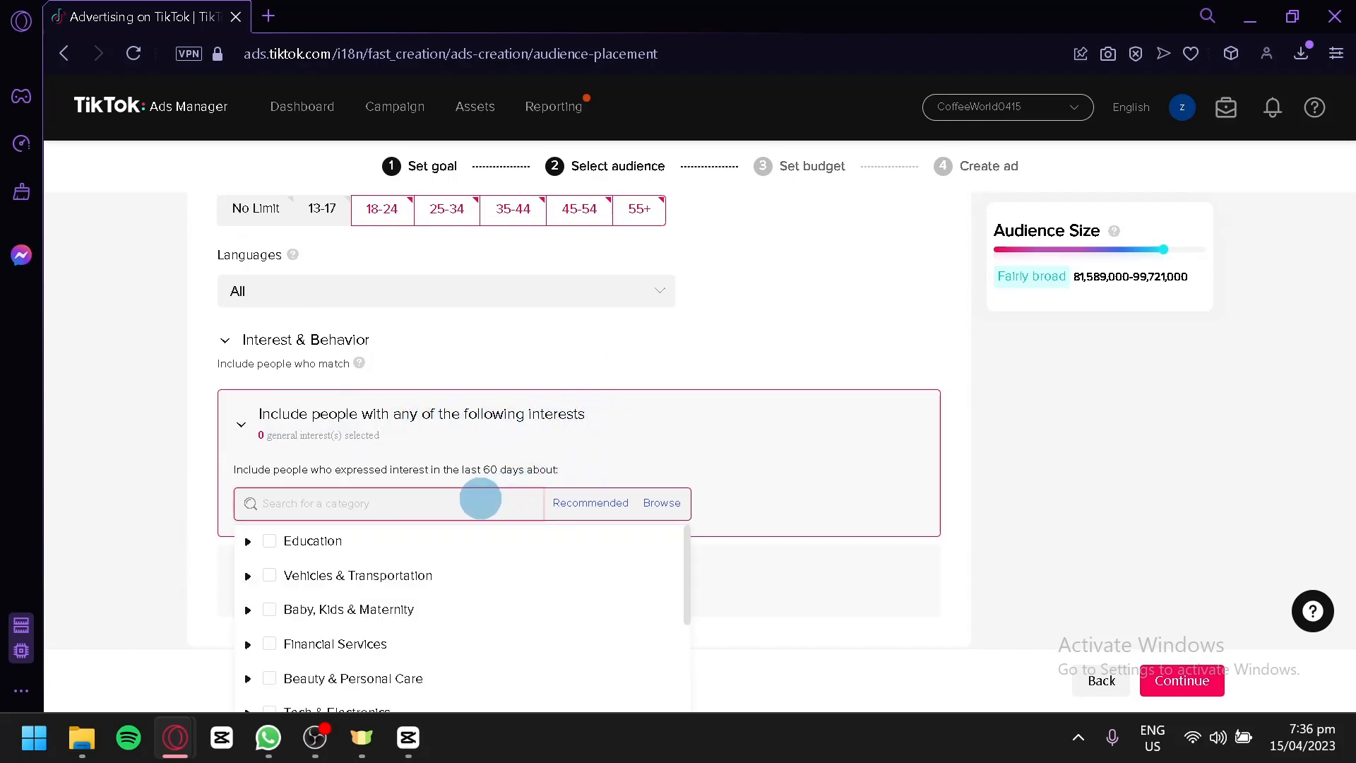
pyautogui.scroll(-2, 348, 584)
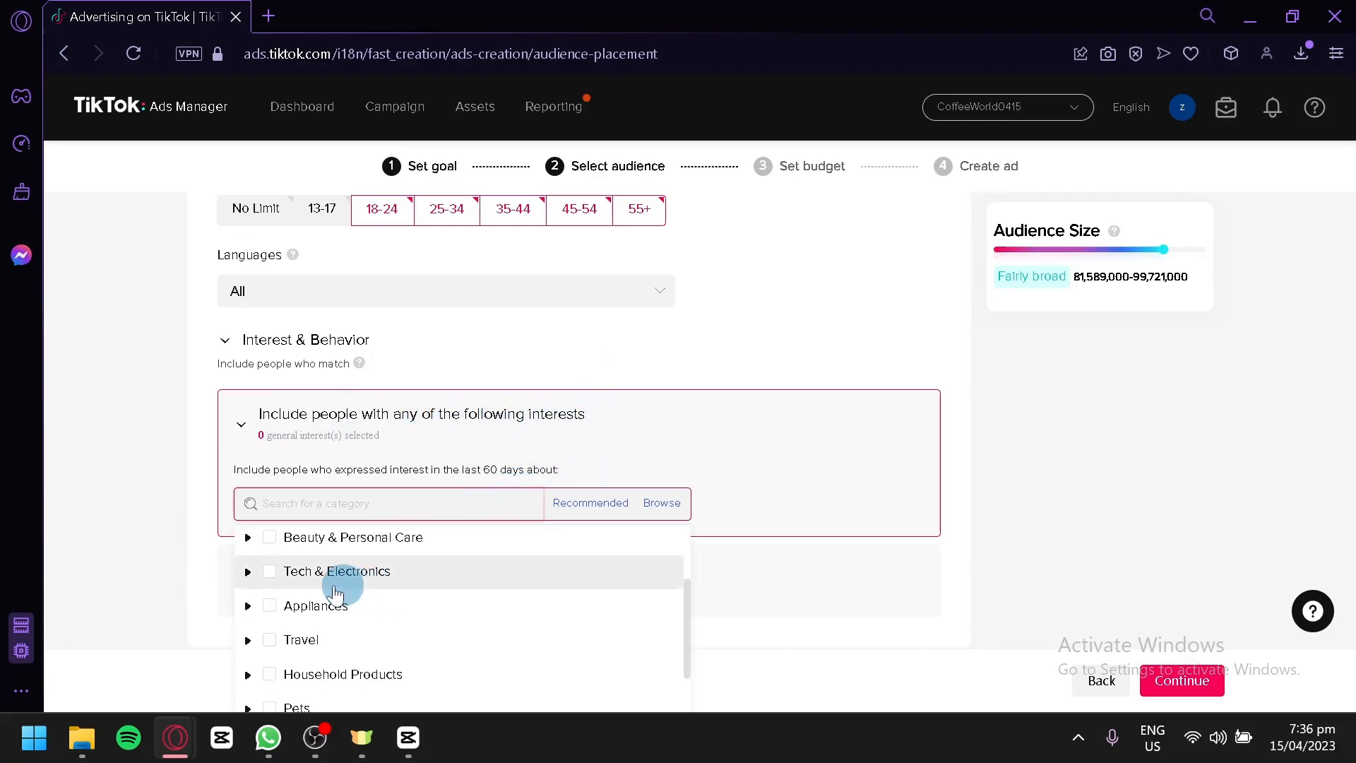
pyautogui.click(270, 607)
pyautogui.click(247, 570)
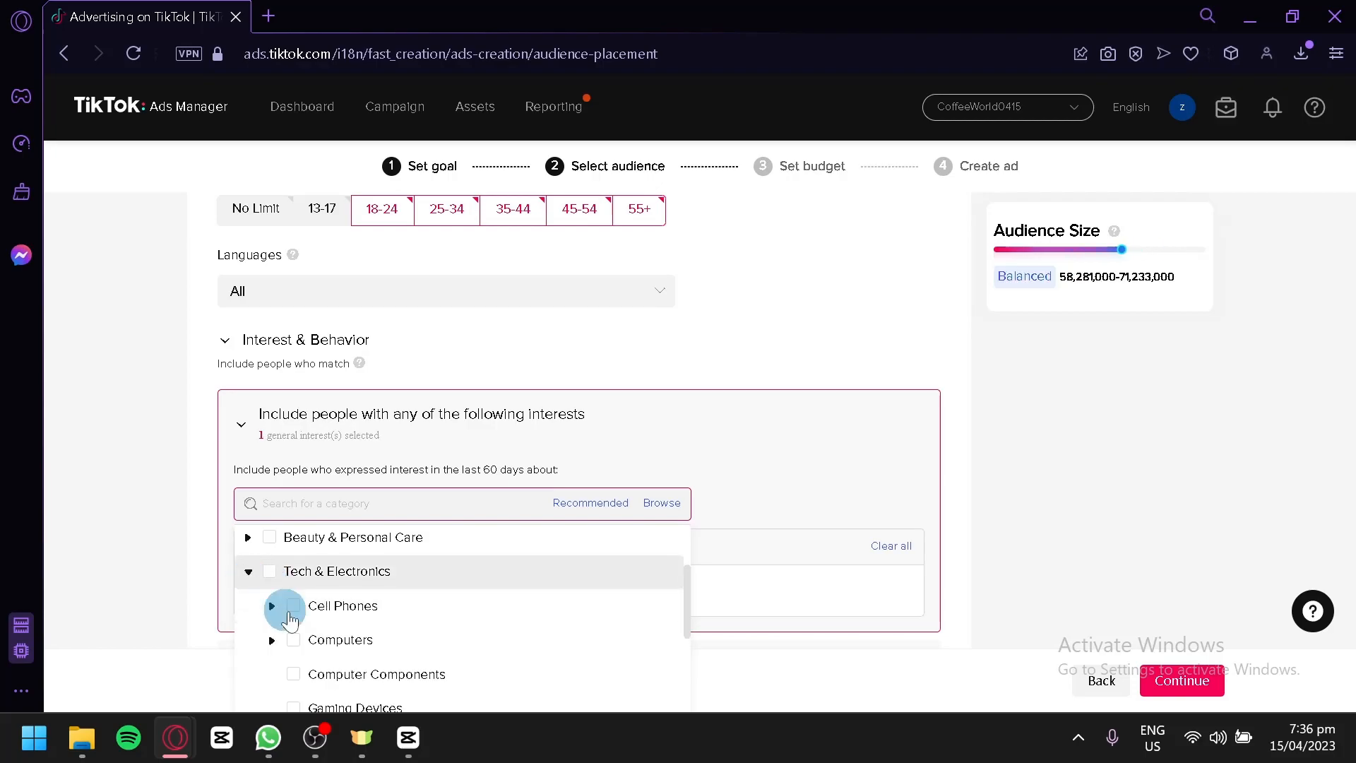
pyautogui.click(293, 640)
pyautogui.click(293, 640)
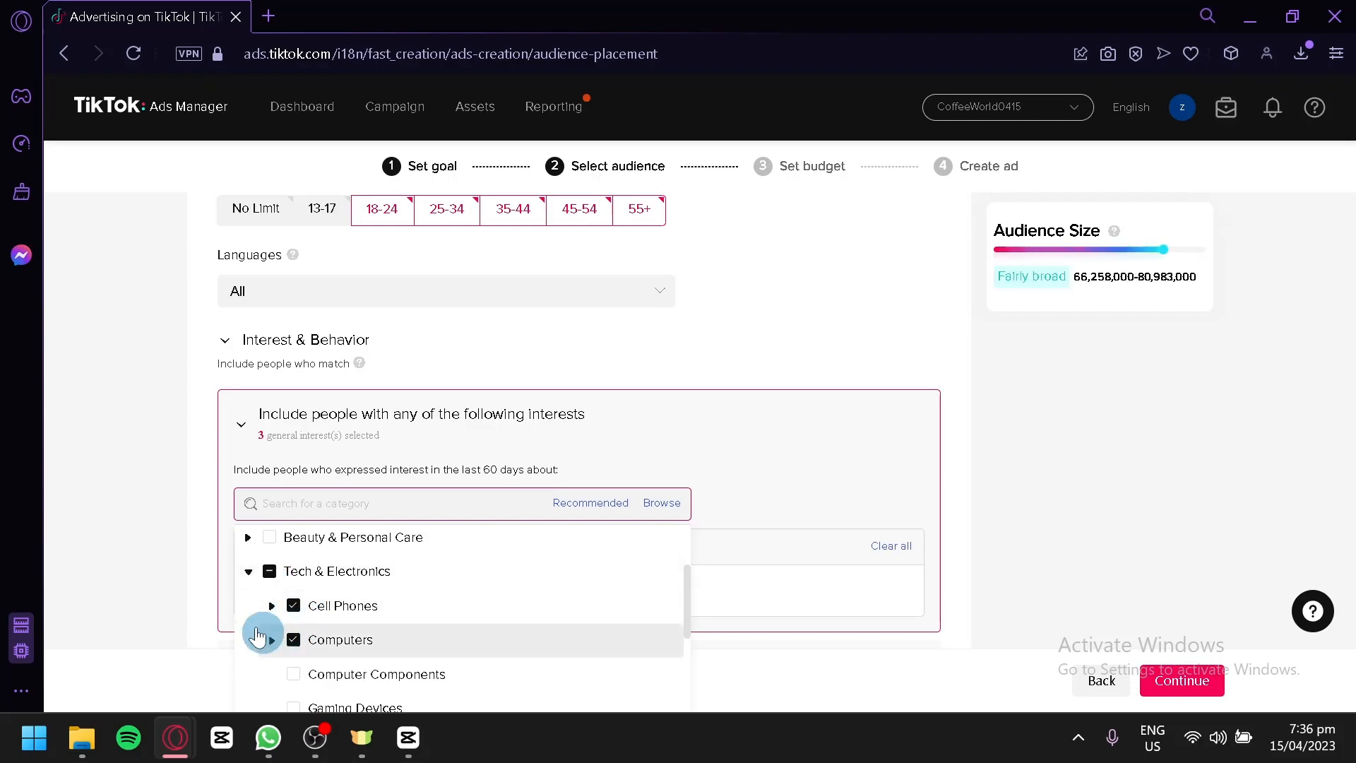
pyautogui.click(206, 538)
# - Expand the video interactions targeting section and choose Talents as the kind of videos people have interacted with
pyautogui.scroll(-2, 454, 500)
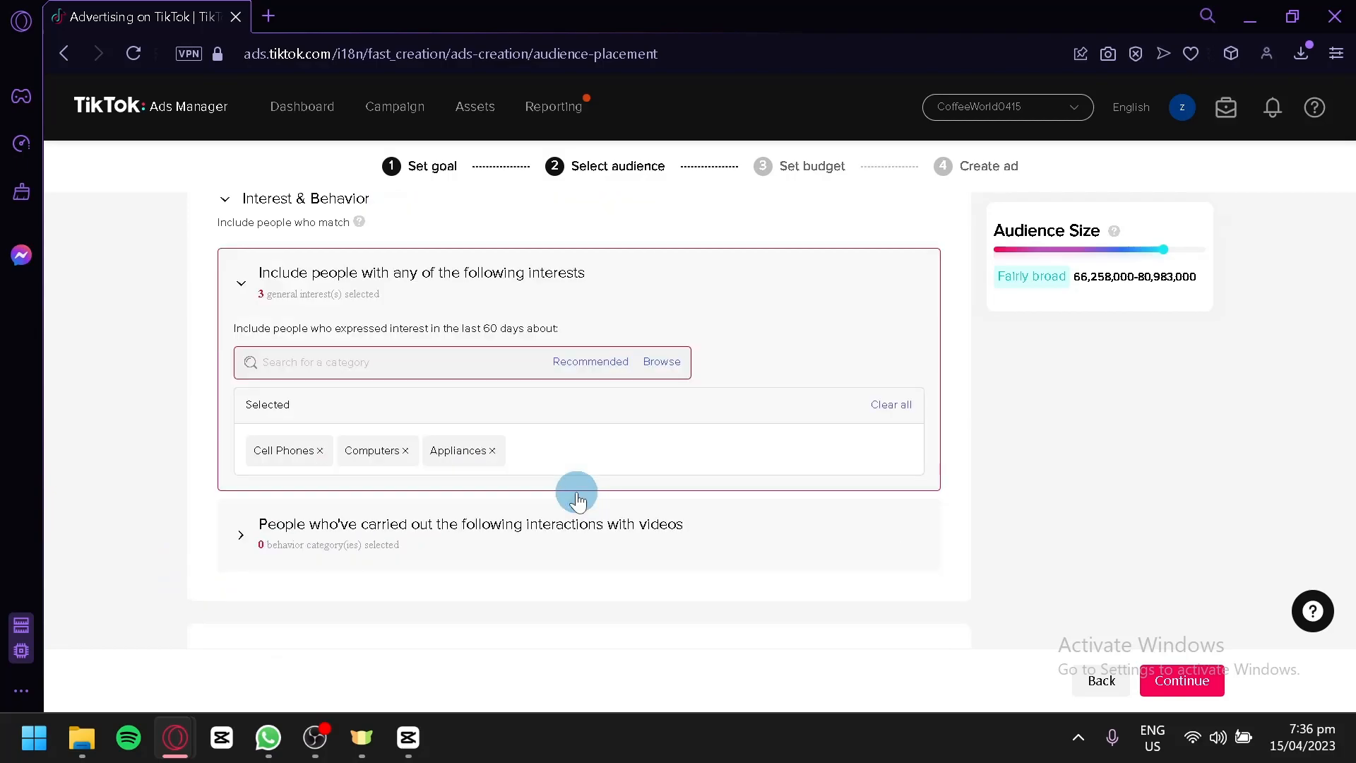
pyautogui.click(451, 542)
pyautogui.scroll(-2, 445, 539)
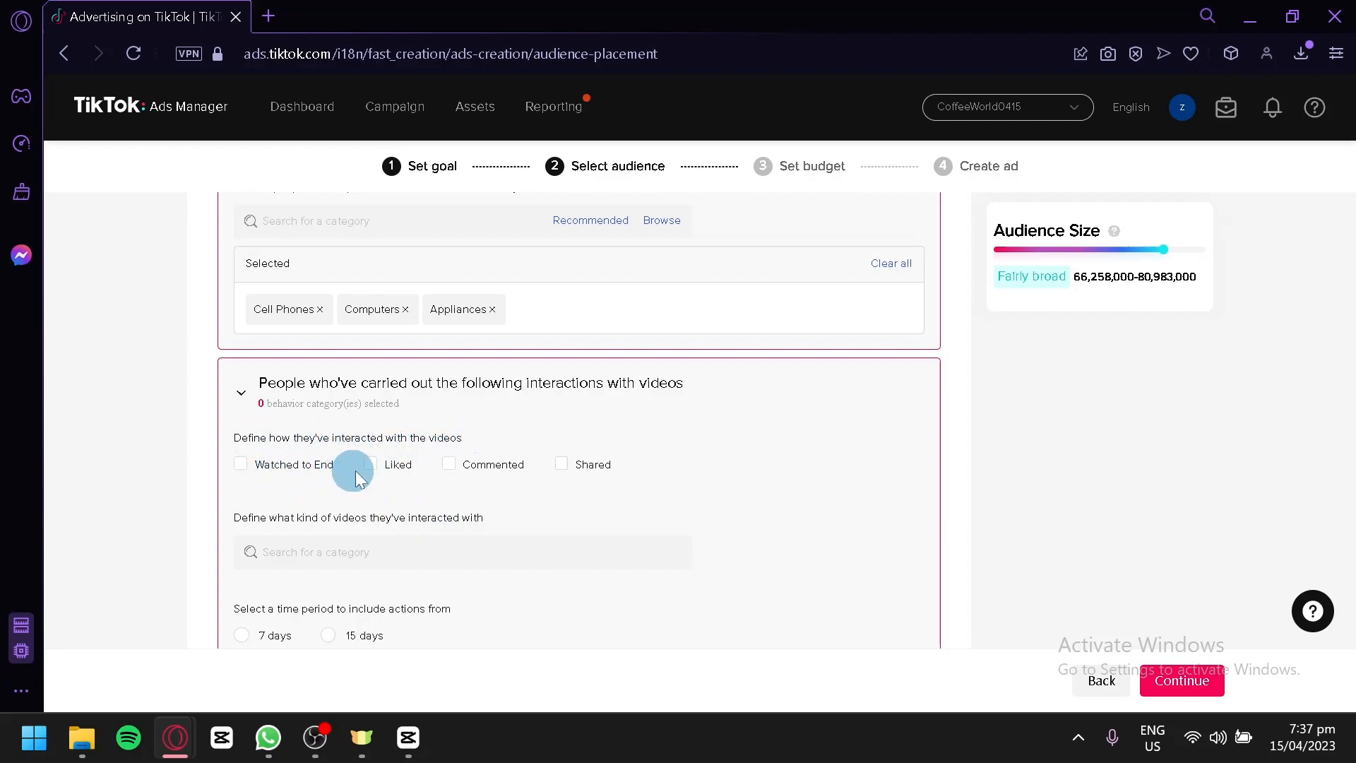
pyautogui.scroll(-2, 583, 473)
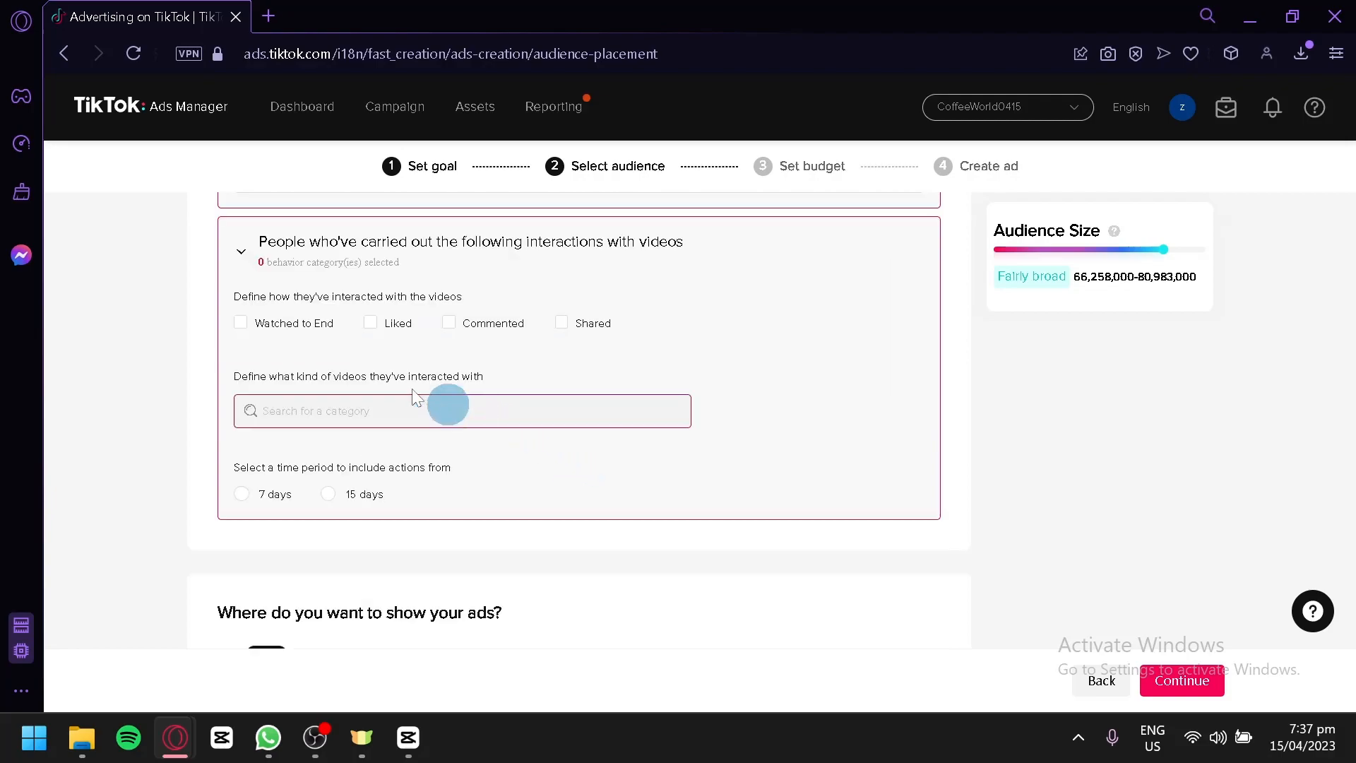
pyautogui.click(321, 409)
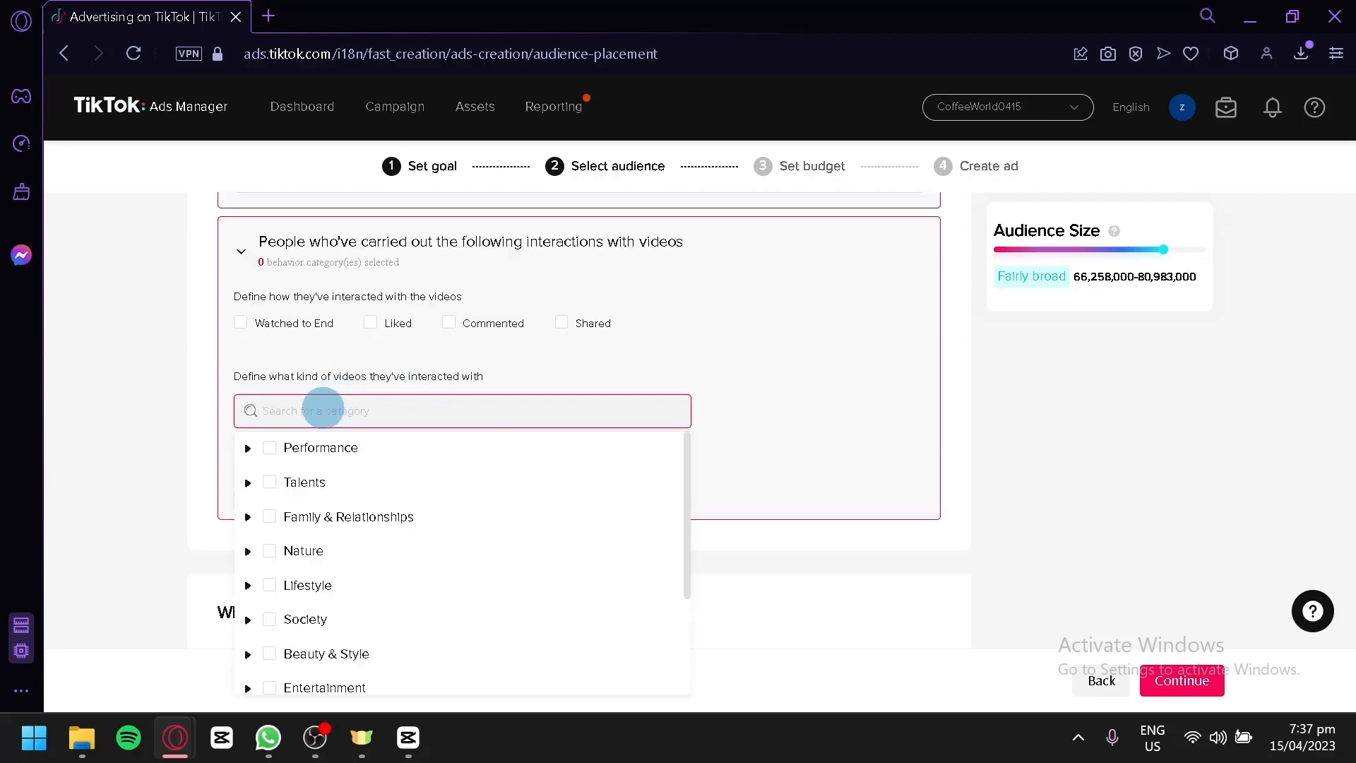
pyautogui.click(269, 481)
pyautogui.press('super+Down')
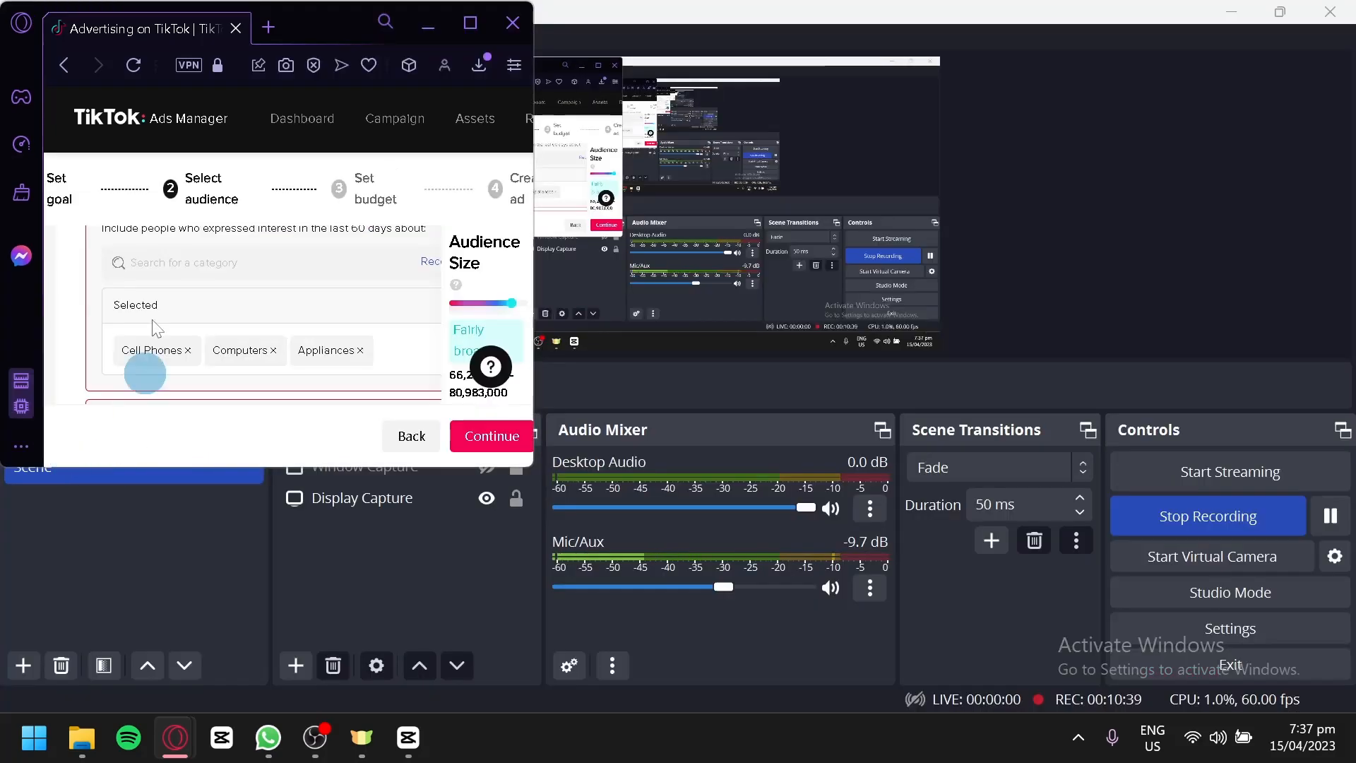
pyautogui.click(468, 24)
pyautogui.click(195, 536)
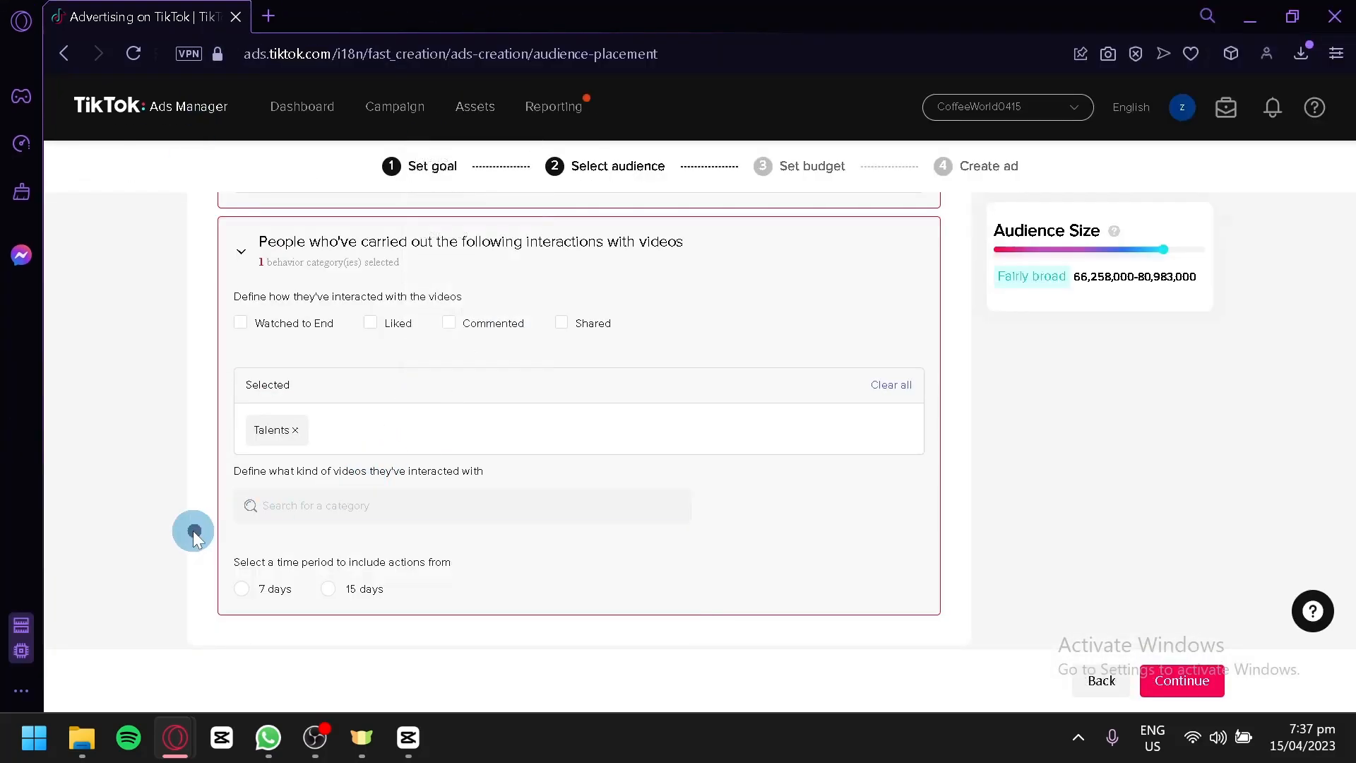
pyautogui.scroll(-2, 202, 538)
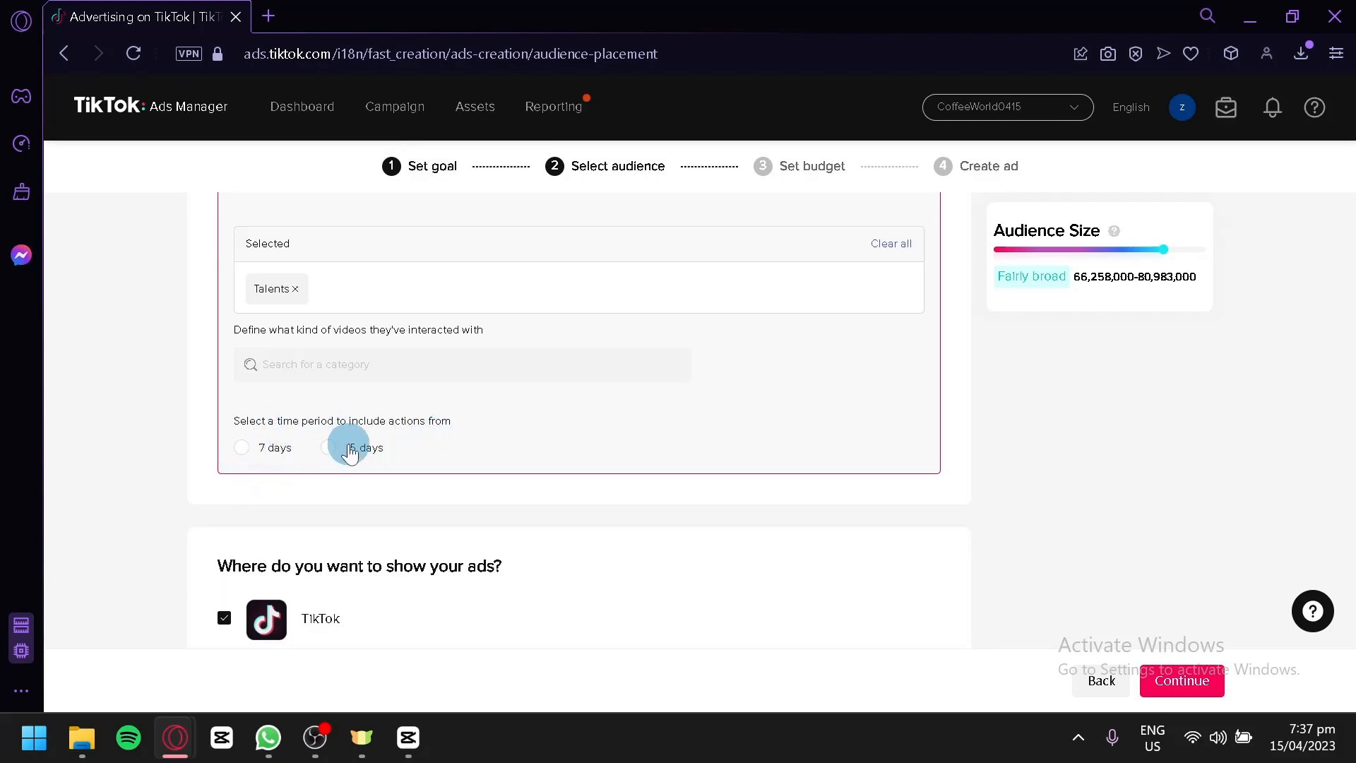
# - Switch the audience type to Automatic audience
pyautogui.scroll(10, 351, 445)
pyautogui.scroll(4, 345, 452)
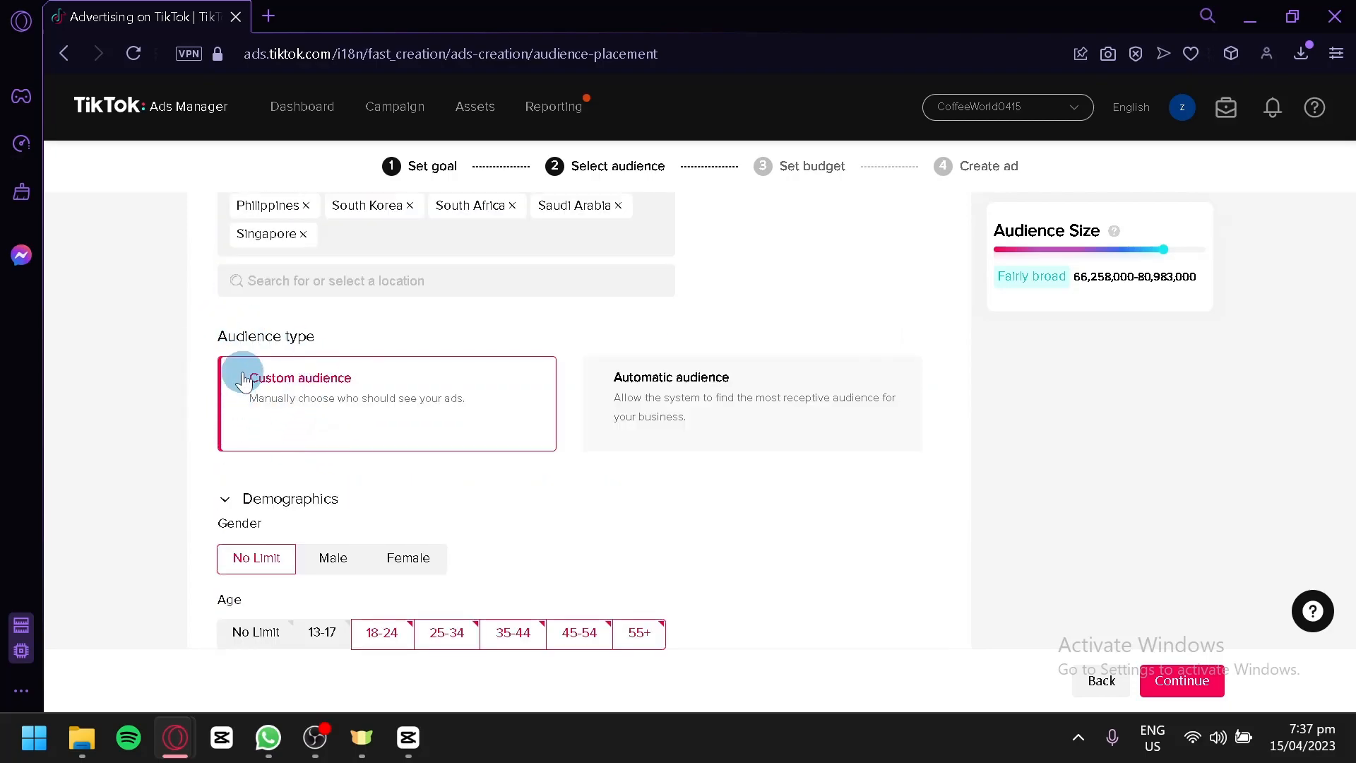
pyautogui.click(653, 440)
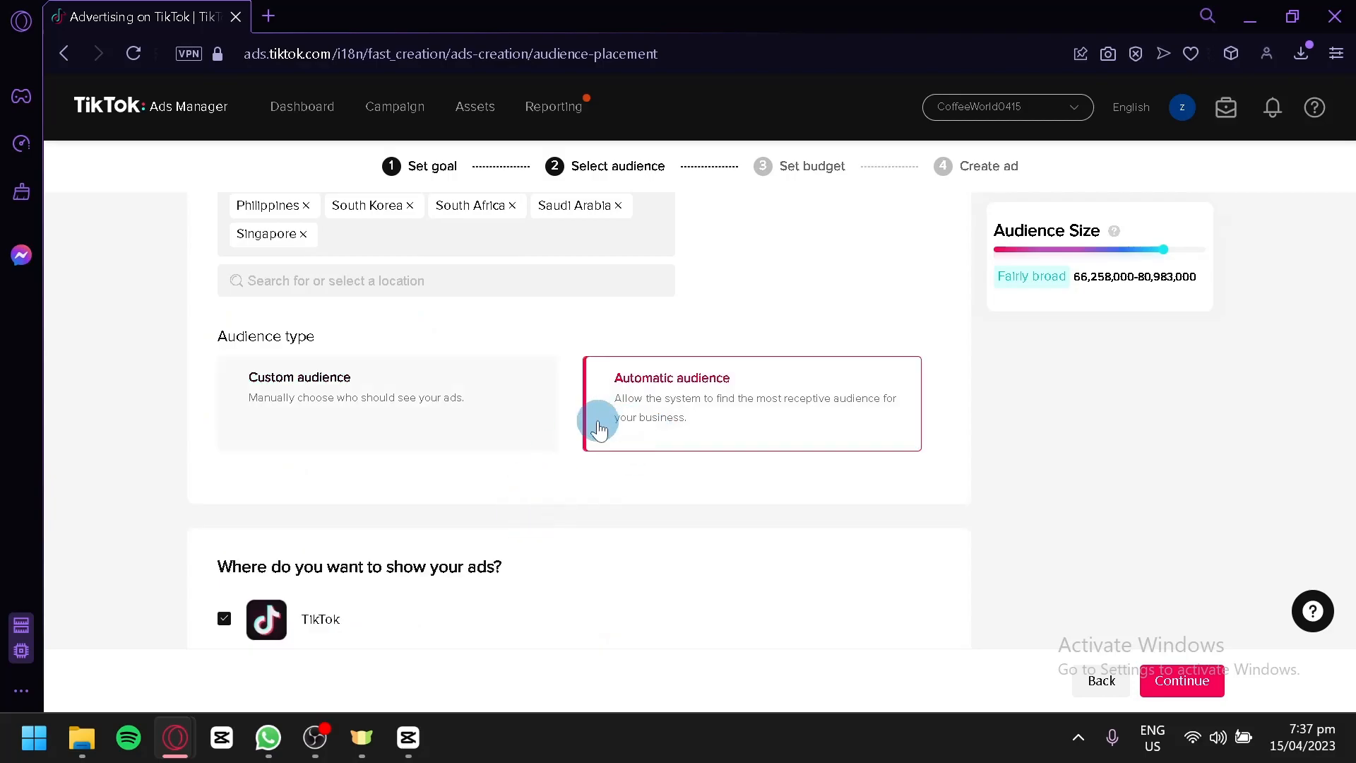
# - Expand the additional ad placements, leave only TikTok selected and continue to the budget stage
pyautogui.scroll(-1, 590, 423)
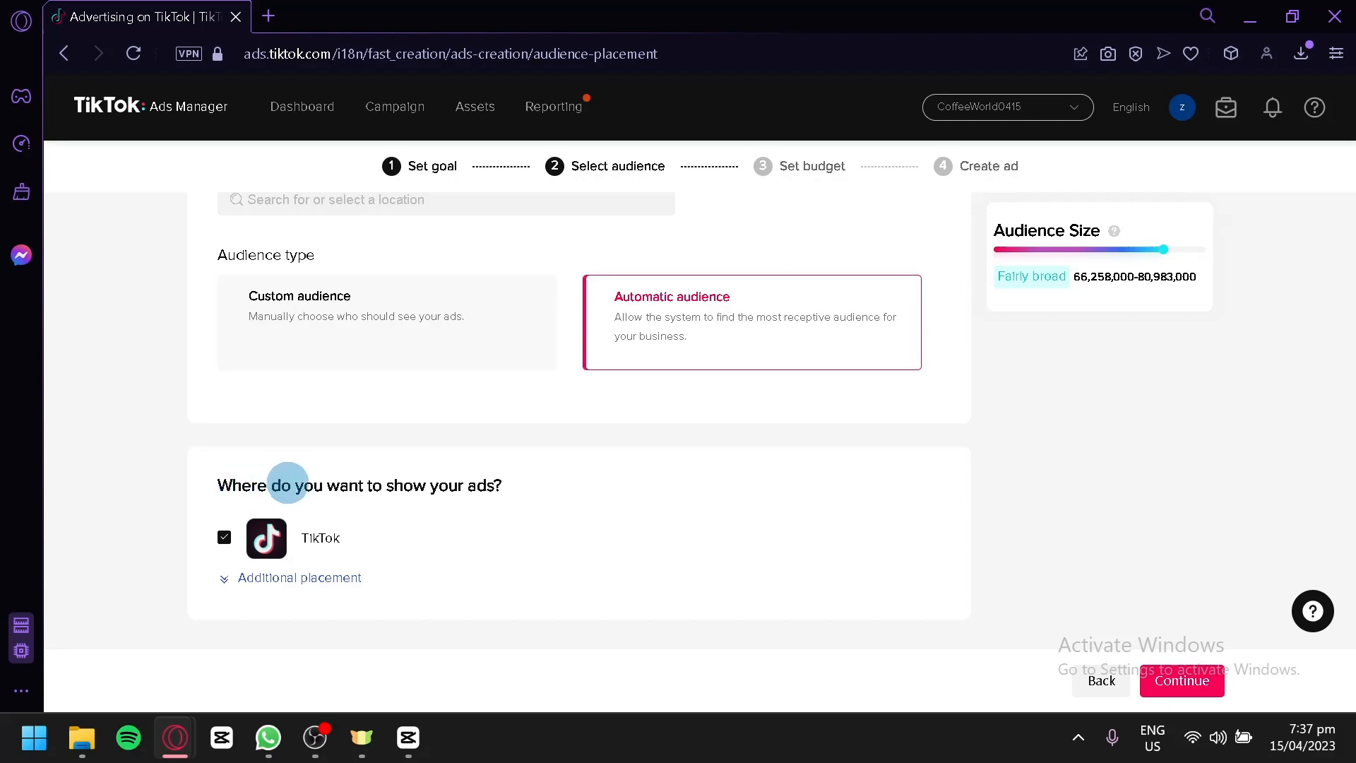
pyautogui.click(255, 581)
pyautogui.scroll(-1, 311, 550)
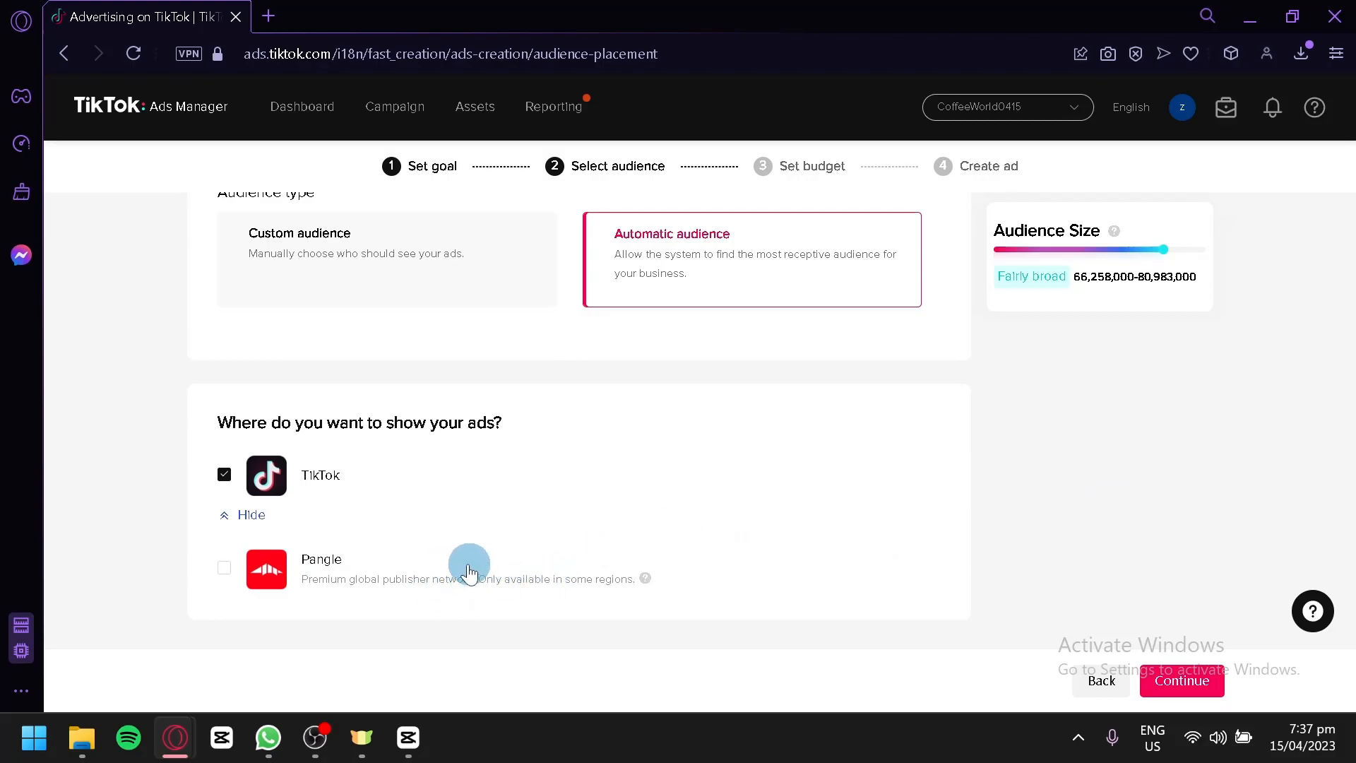
pyautogui.scroll(4, 589, 554)
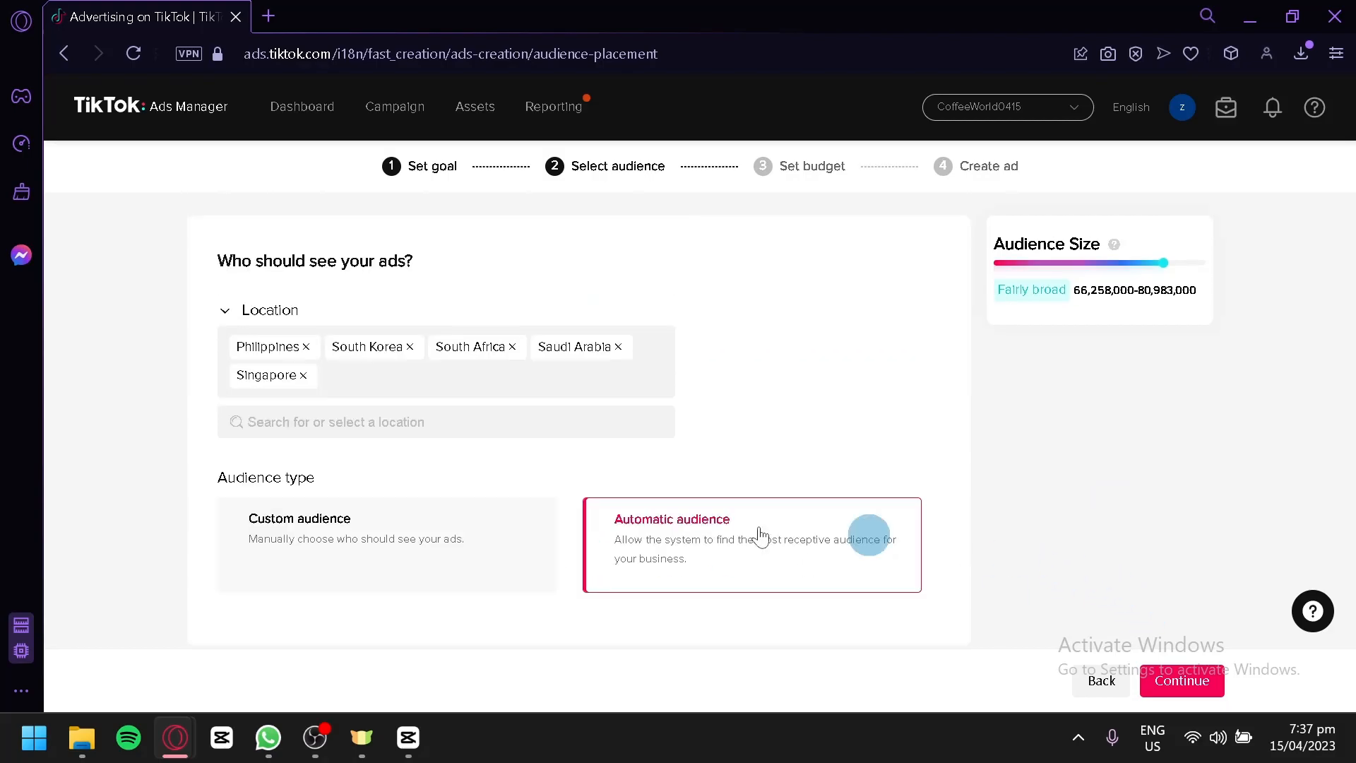
pyautogui.click(1190, 687)
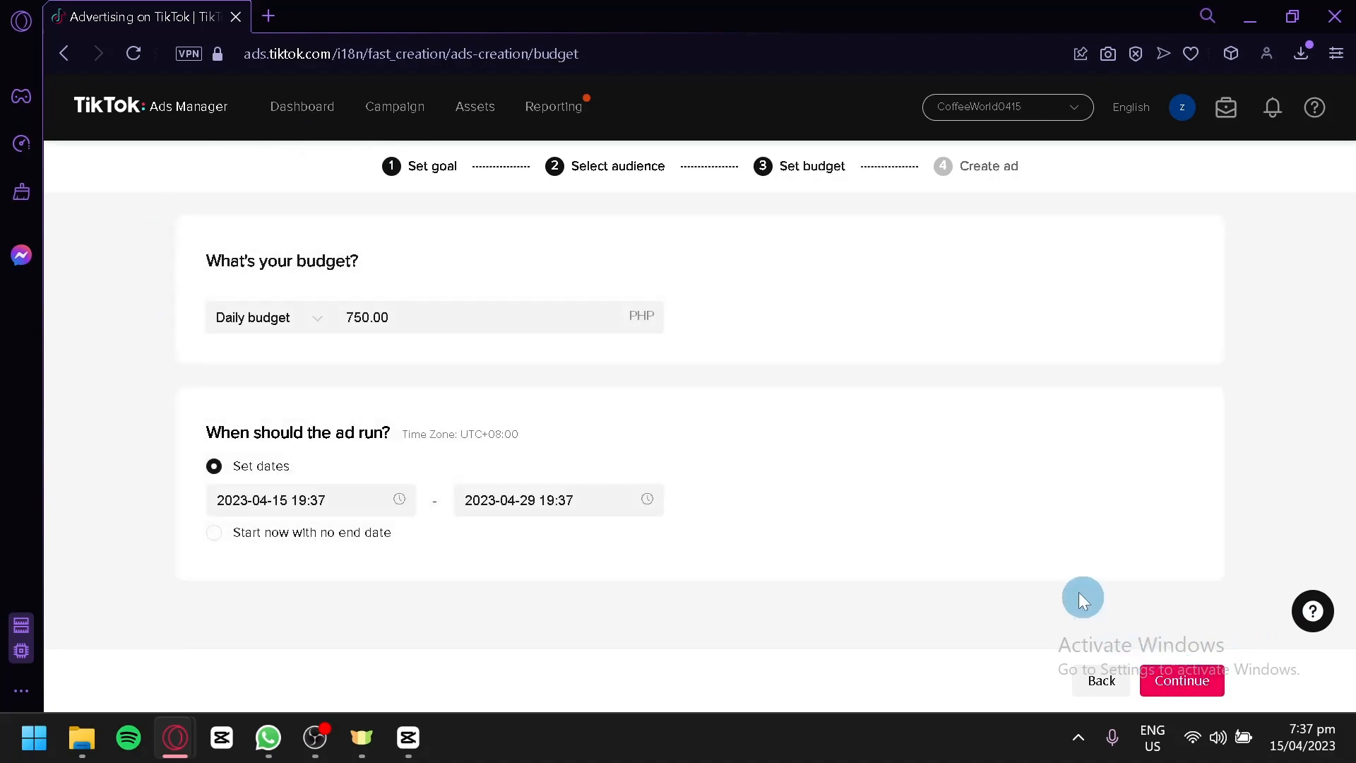
# - Try Lifetime budget as the budget type before returning it to Daily budget
pyautogui.click(361, 318)
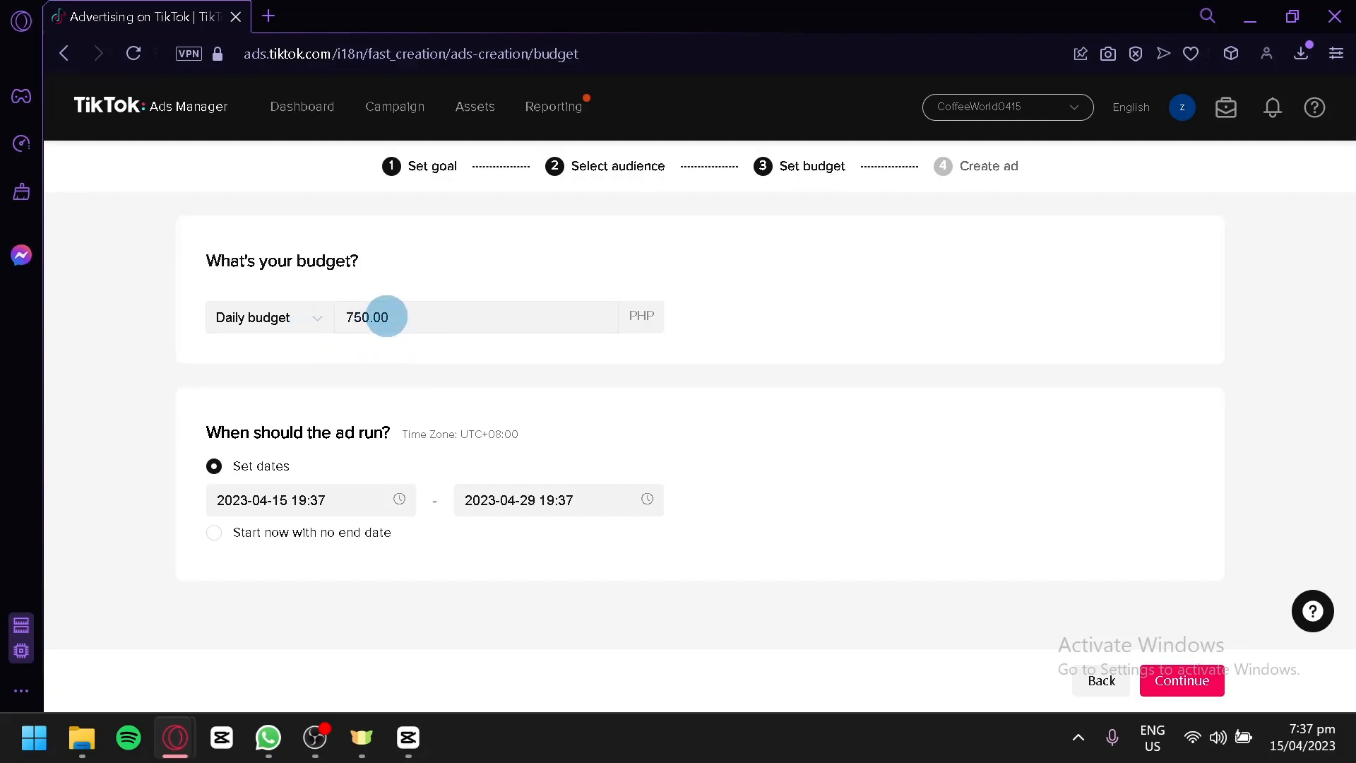
pyautogui.click(316, 326)
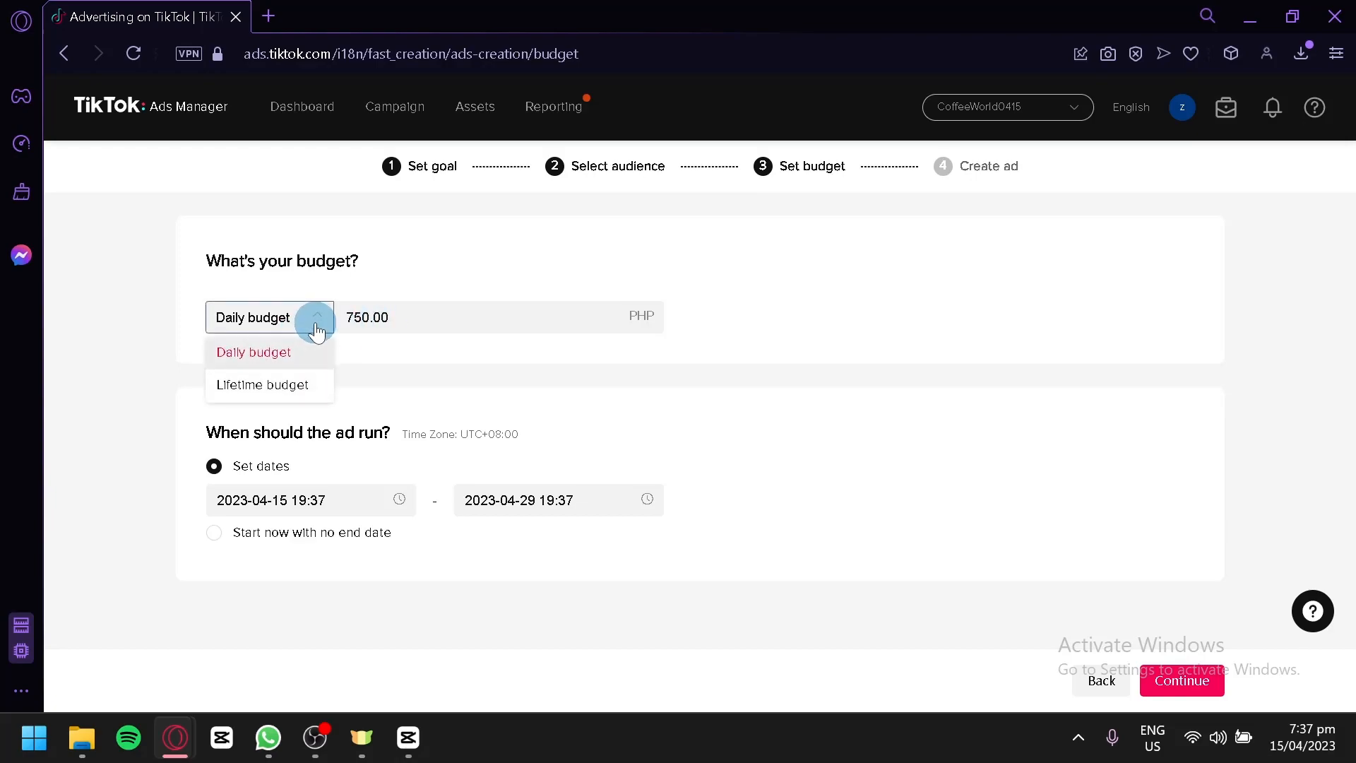
pyautogui.click(286, 381)
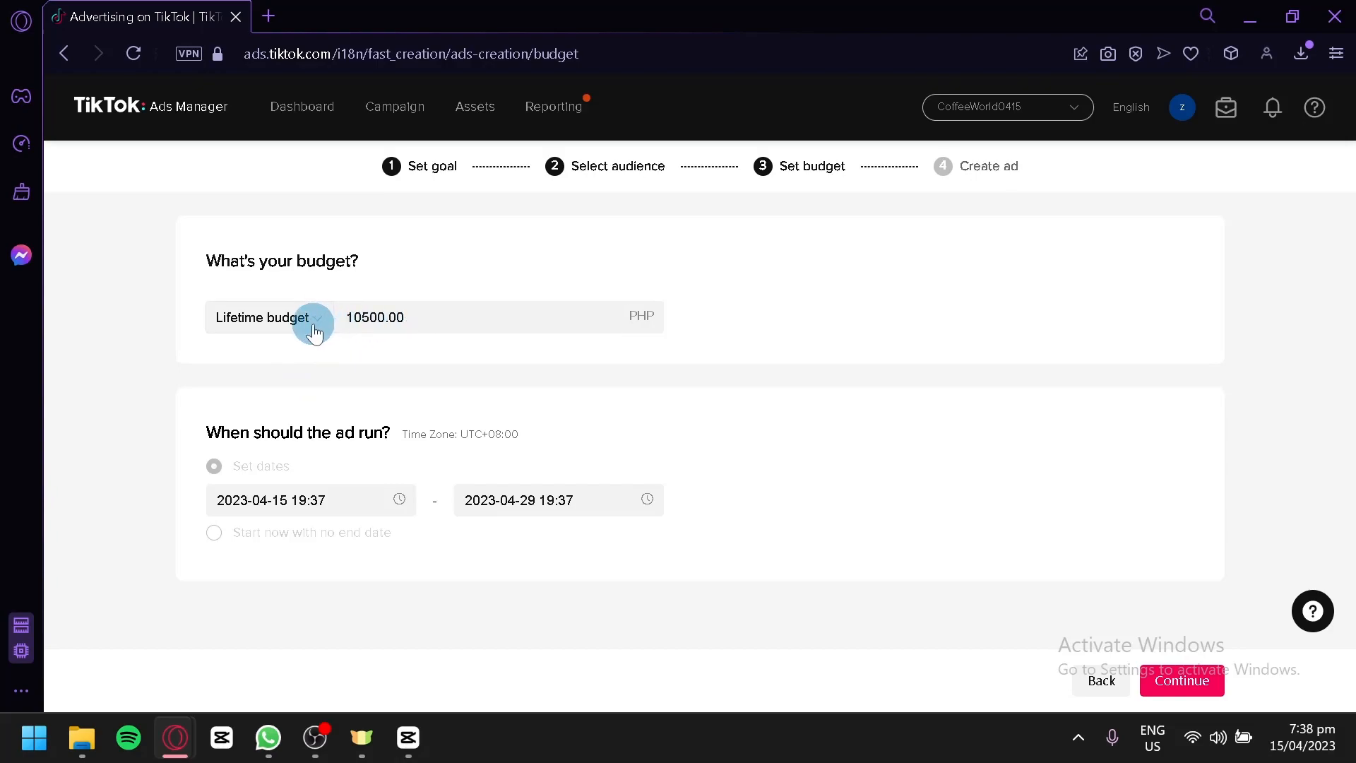
pyautogui.click(314, 332)
pyautogui.click(291, 349)
# - Set the daily budget to 250 PHP
pyautogui.moveTo(402, 310); pyautogui.dragTo(324, 333)
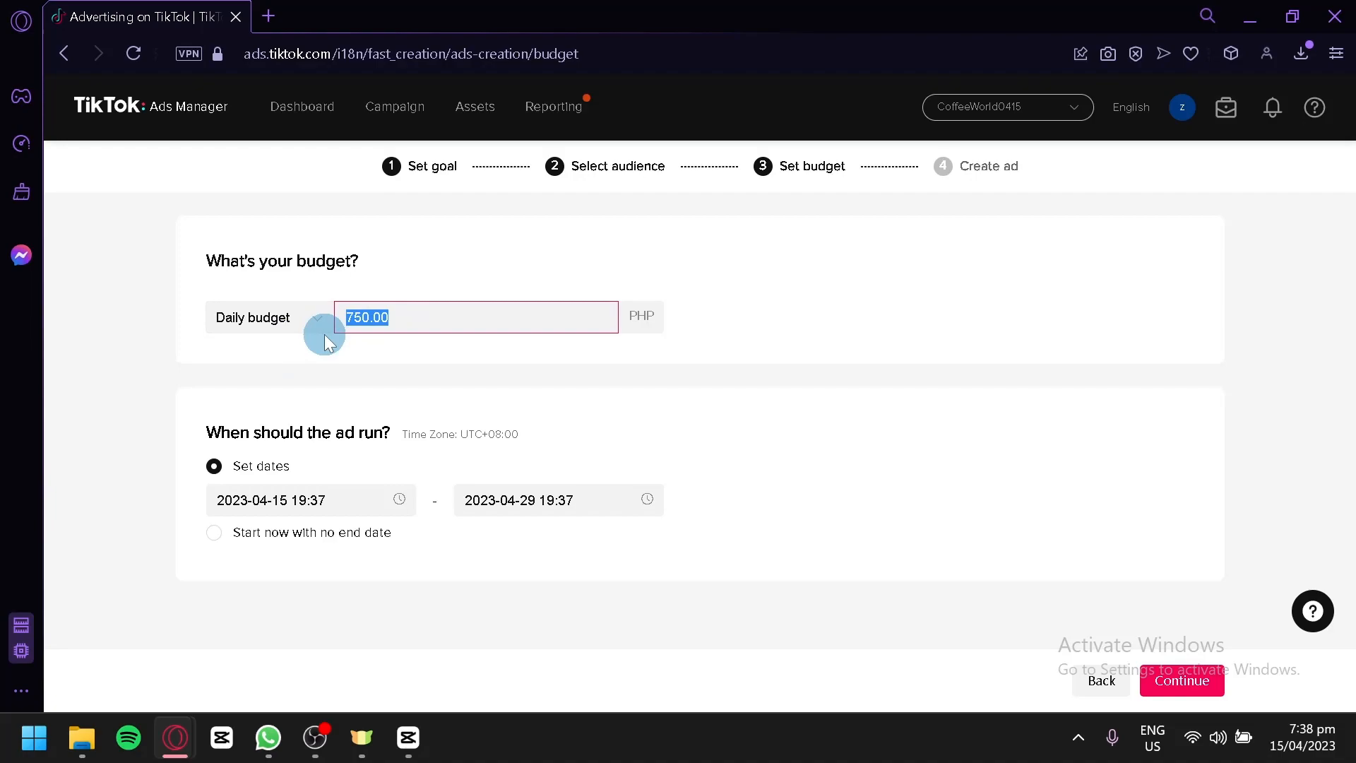
pyautogui.write('2')
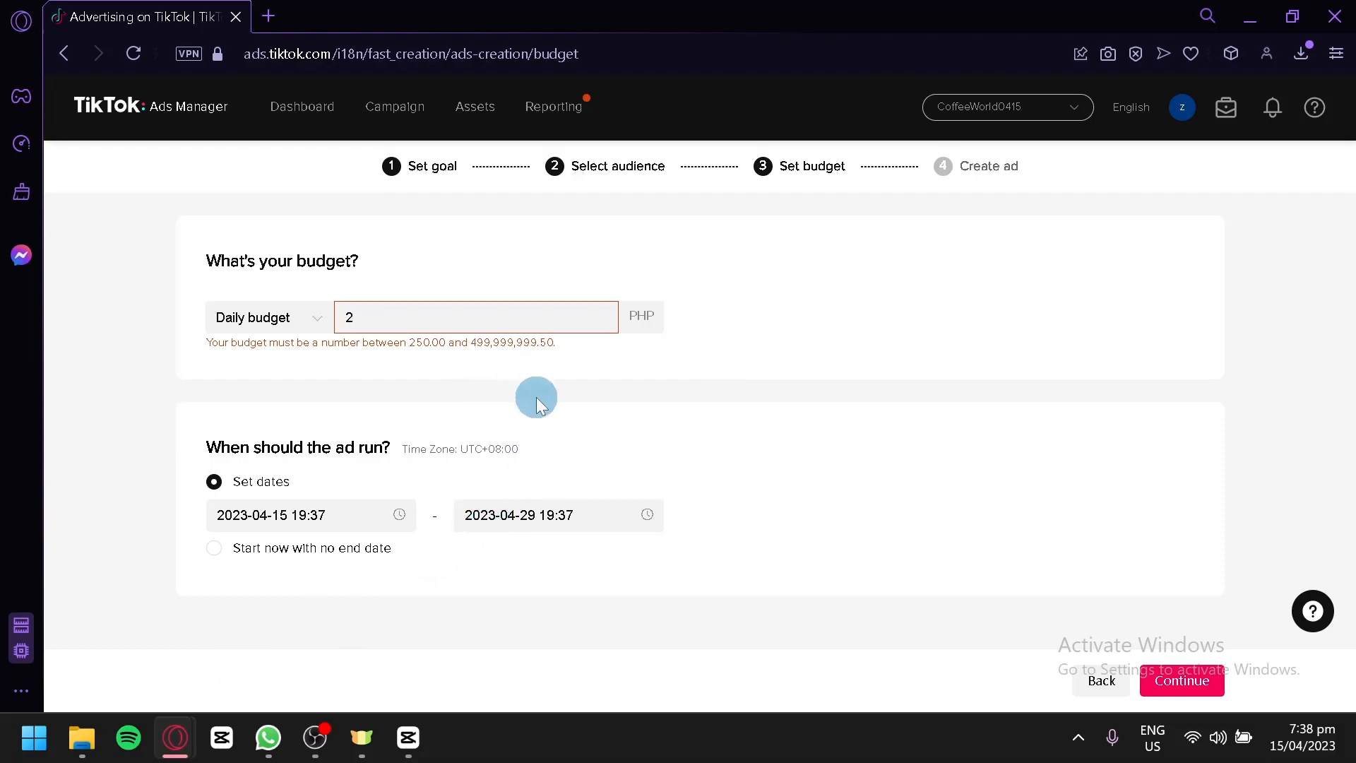
pyautogui.write('50')
pyautogui.click(709, 366)
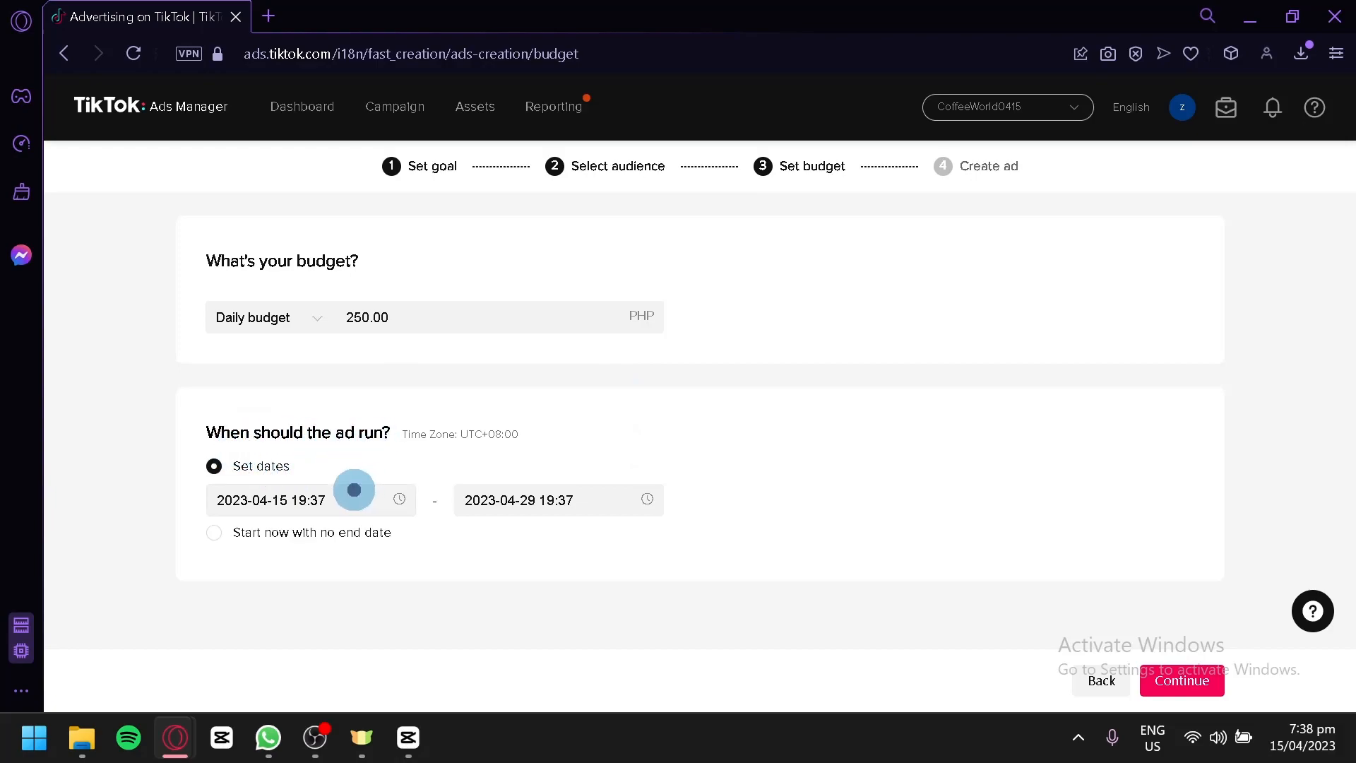
# - Check the calendars for the ad's start and end dates, keep the set dates and continue to the ad creation stage
pyautogui.click(282, 500)
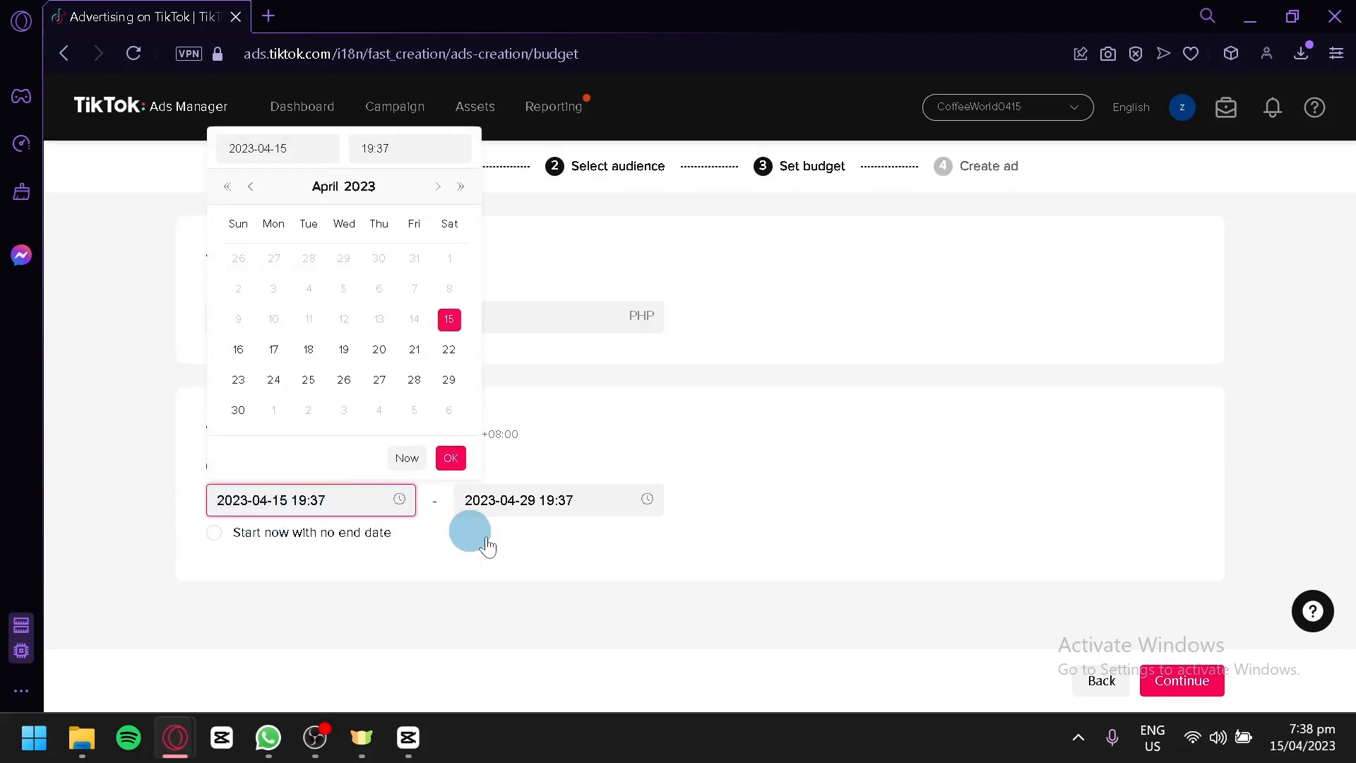
pyautogui.click(590, 496)
pyautogui.click(786, 516)
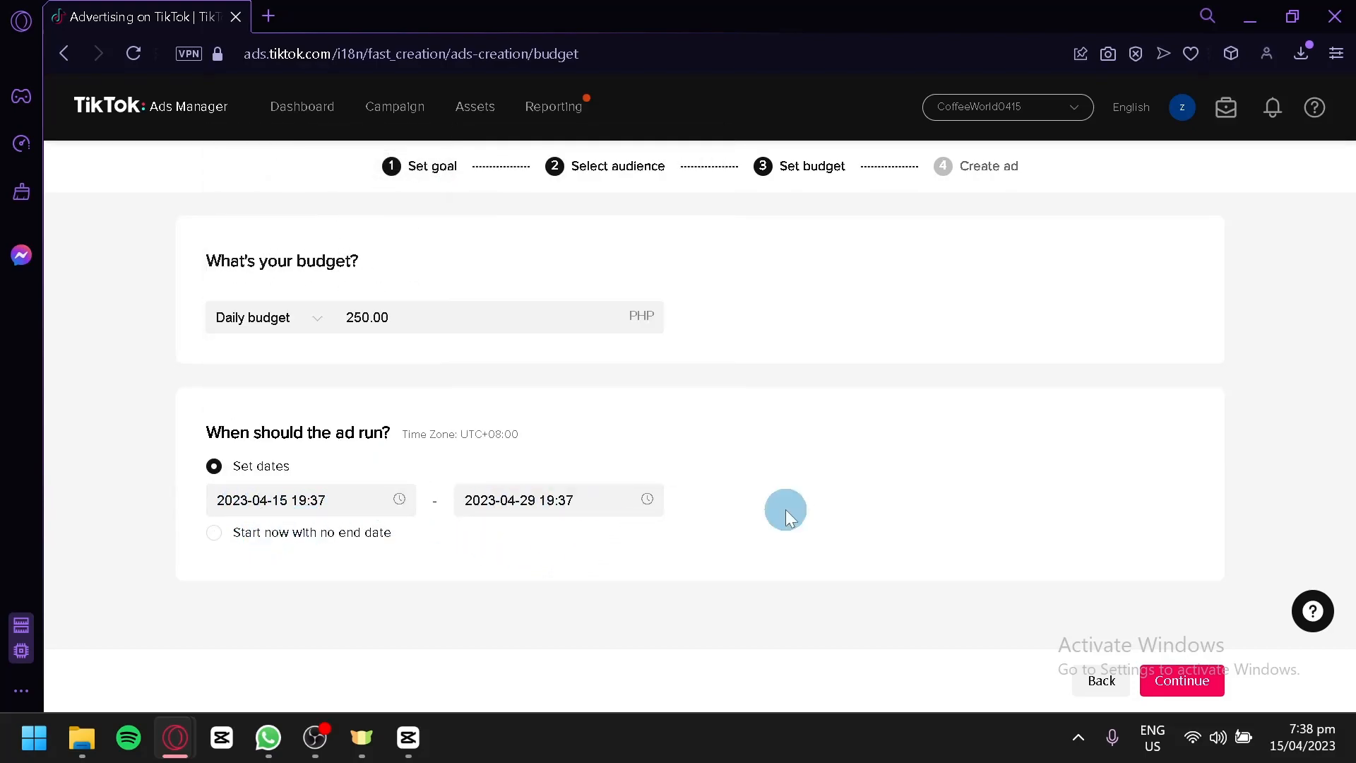
pyautogui.click(1190, 691)
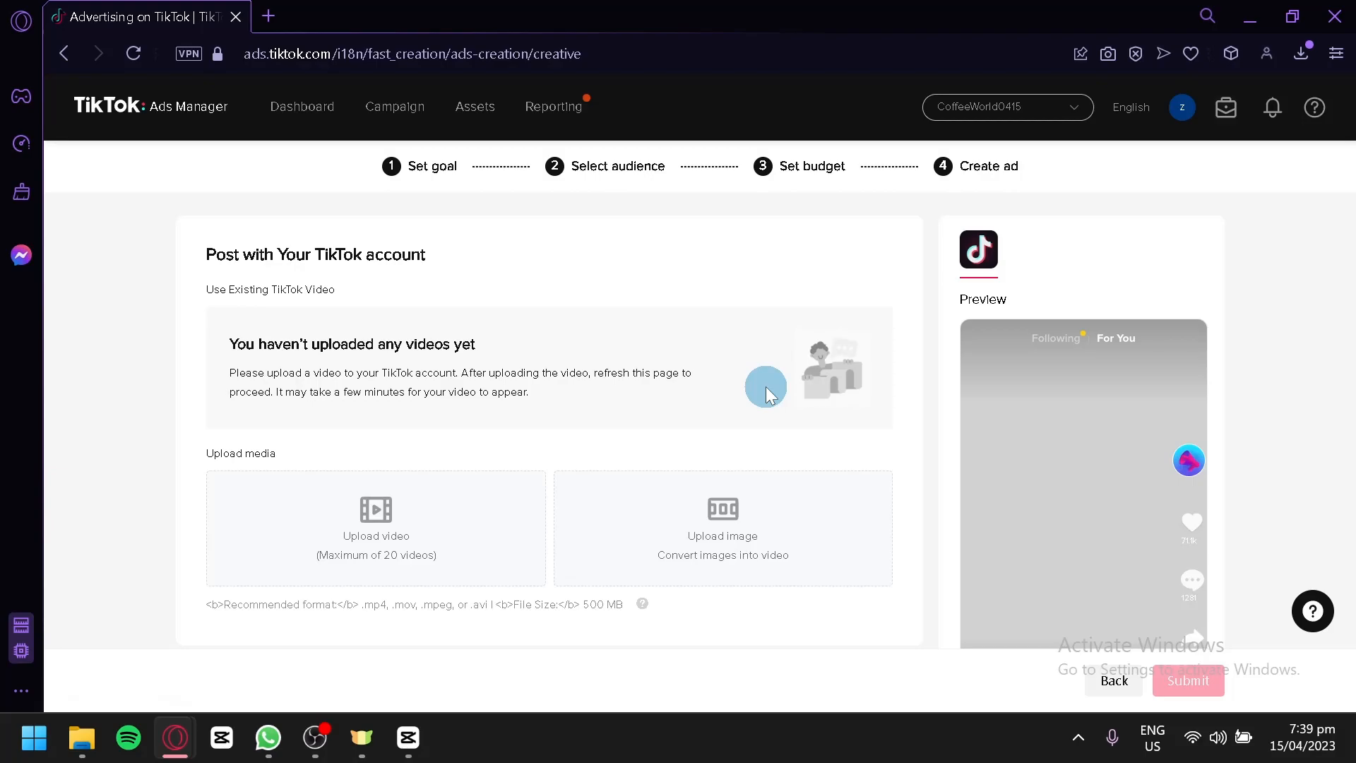
# - Examine the ad creation page's existing video section, media upload options and ad preview
pyautogui.scroll(-2, 766, 387)
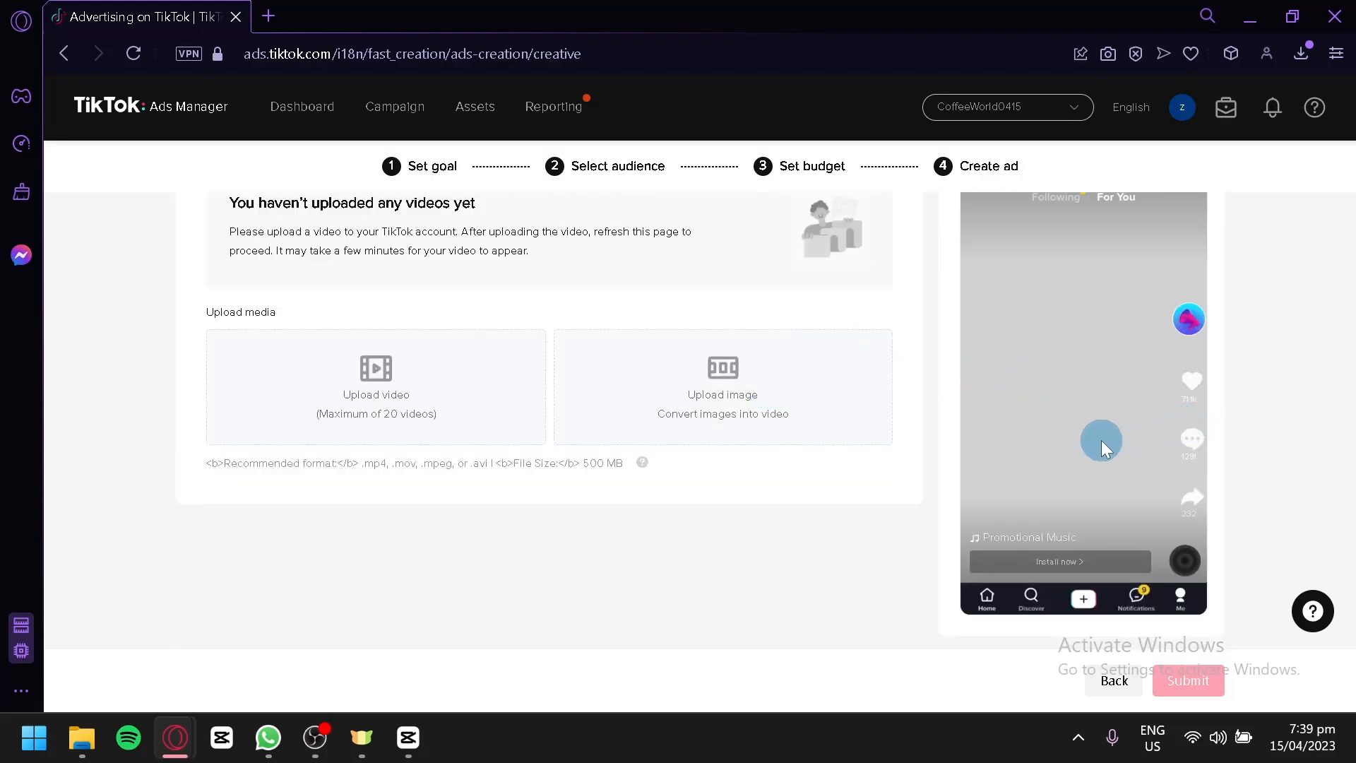
pyautogui.scroll(2, 636, 443)
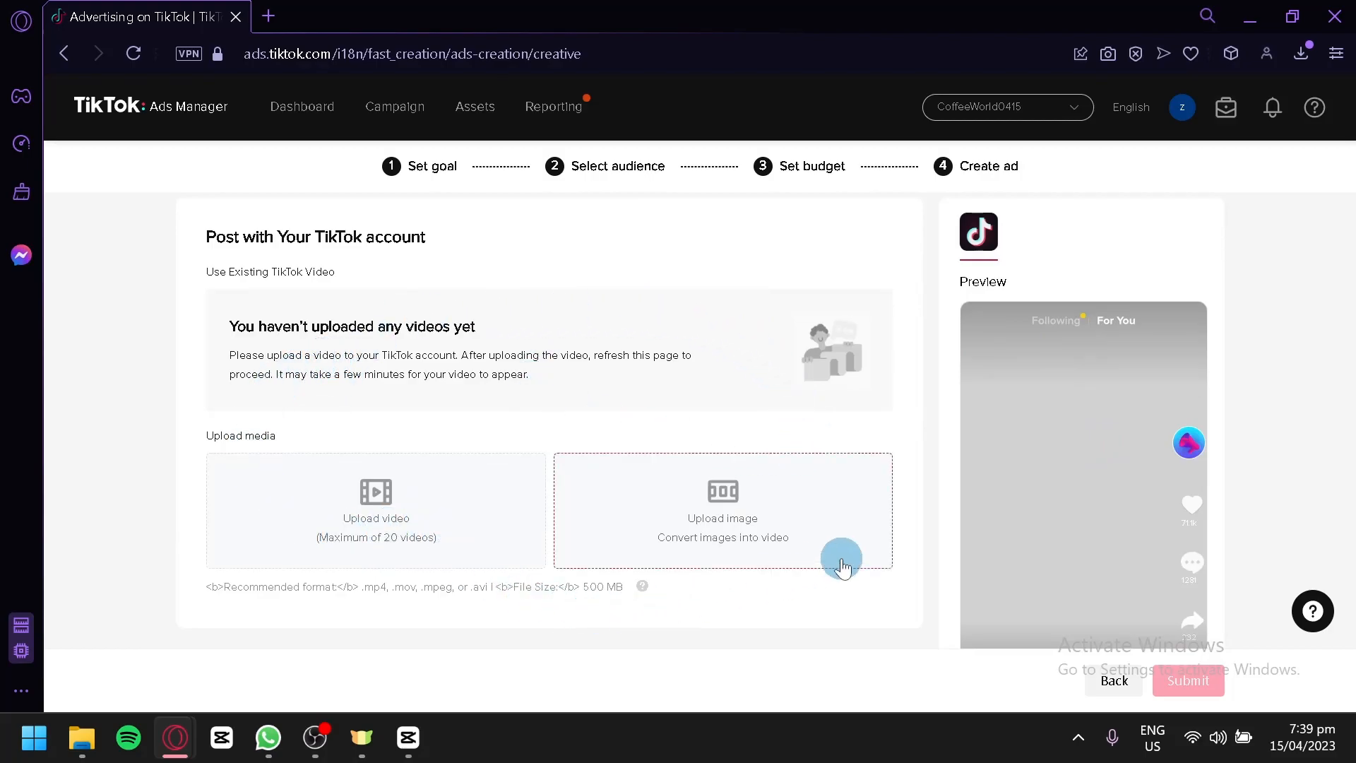
pyautogui.scroll(-2, 796, 514)
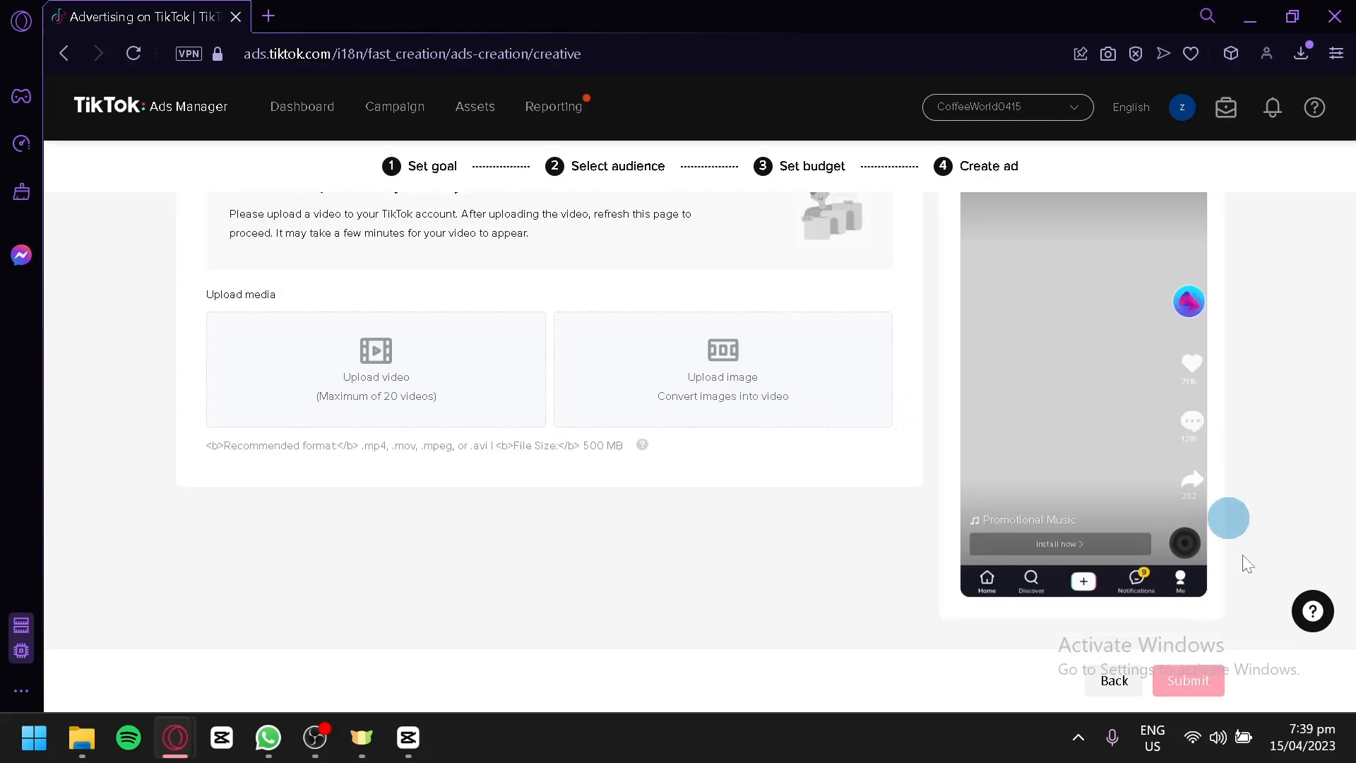
pyautogui.scroll(2, 1053, 448)
pyautogui.scroll(-2, 1165, 638)
pyautogui.scroll(2, 786, 400)
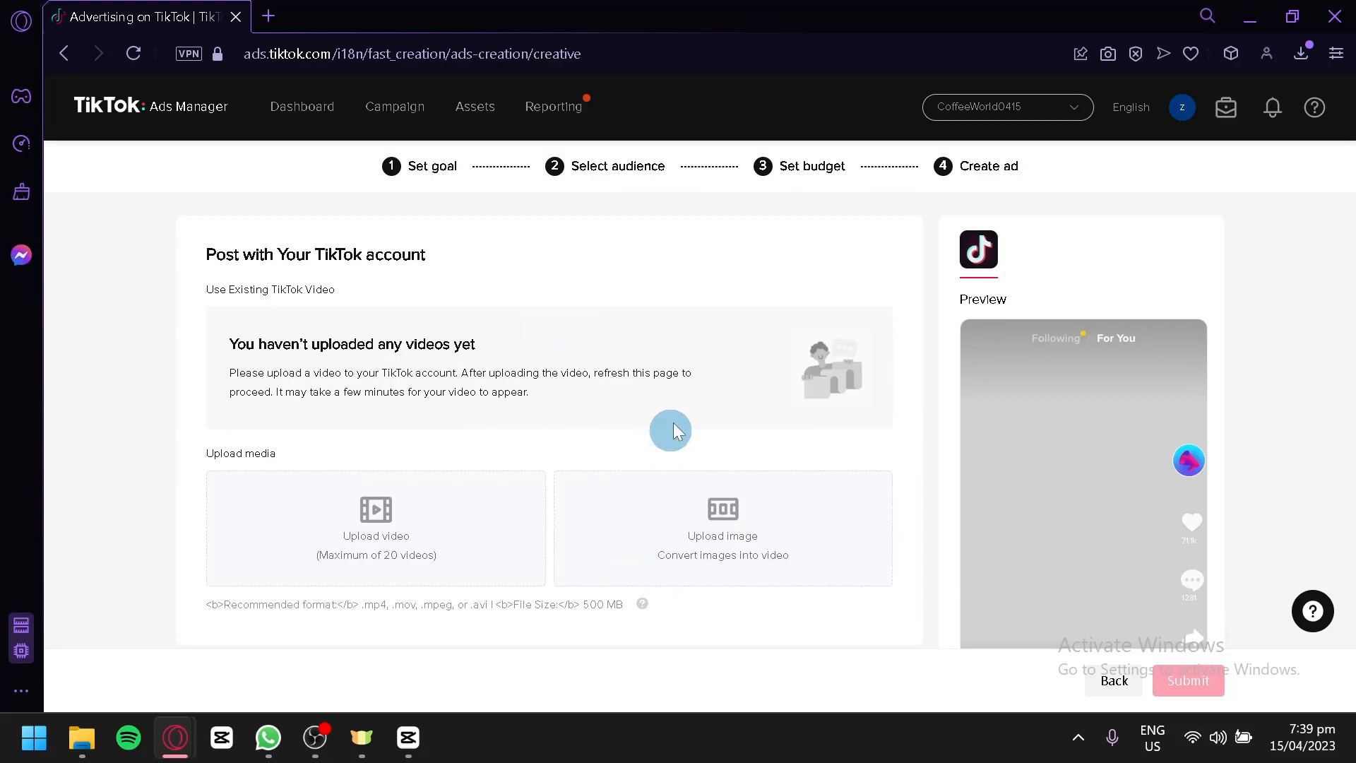